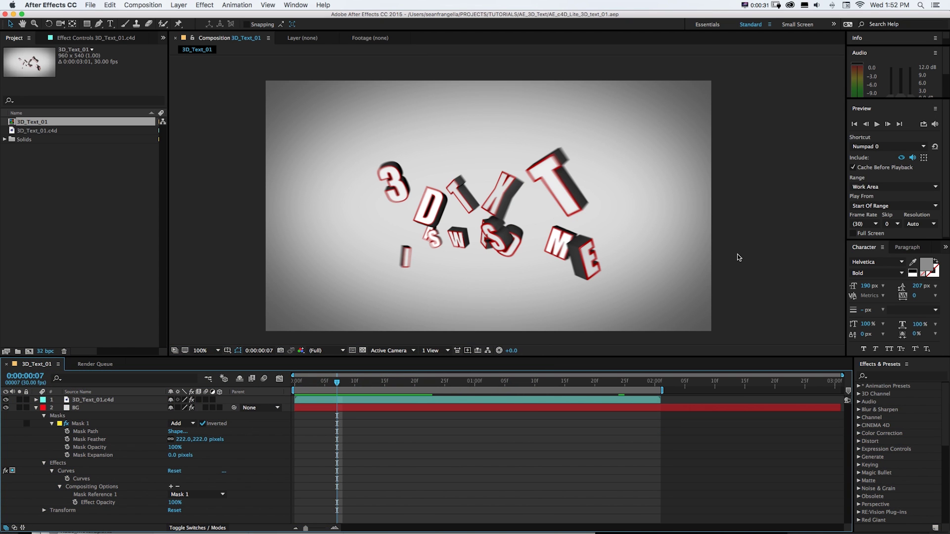
Start a new After Effects composition with Cmd+N, opening its Composition Settings.
{"action": "key", "text": "super+n"}
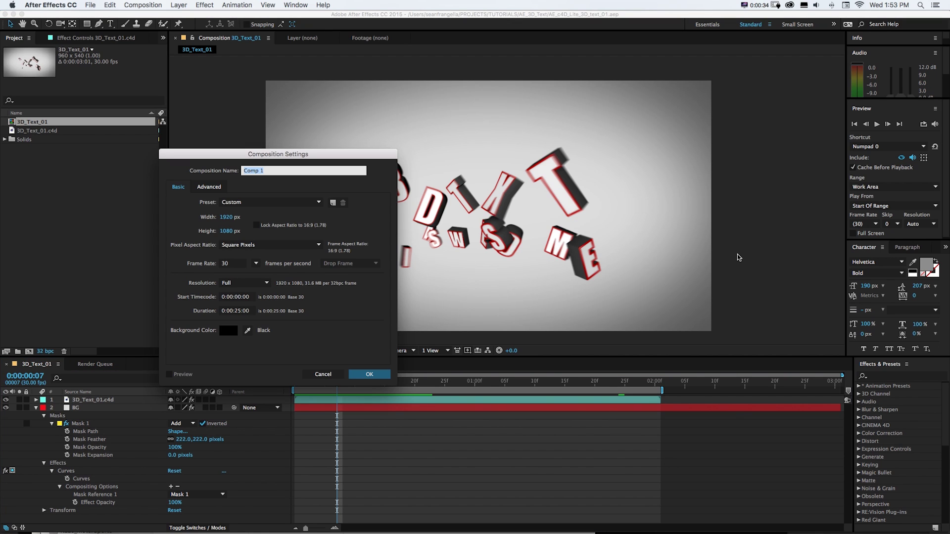
Name the composition 3DText and add a text layer reading 'text'.
{"action": "type", "text": "3DTe"}
{"action": "type", "text": "xt"}
{"action": "key", "text": "Return"}
{"action": "key", "text": "super+alt+shift+t"}
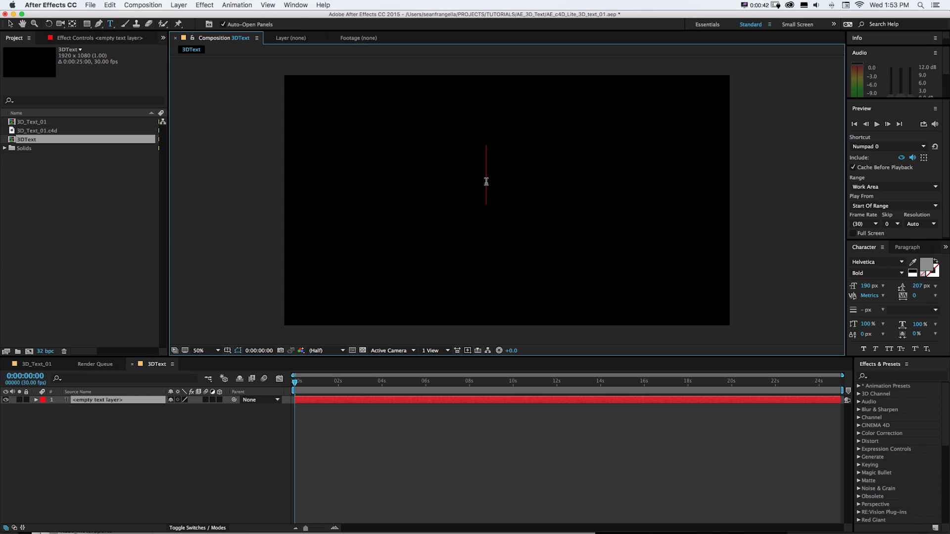
{"action": "type", "text": "text"}
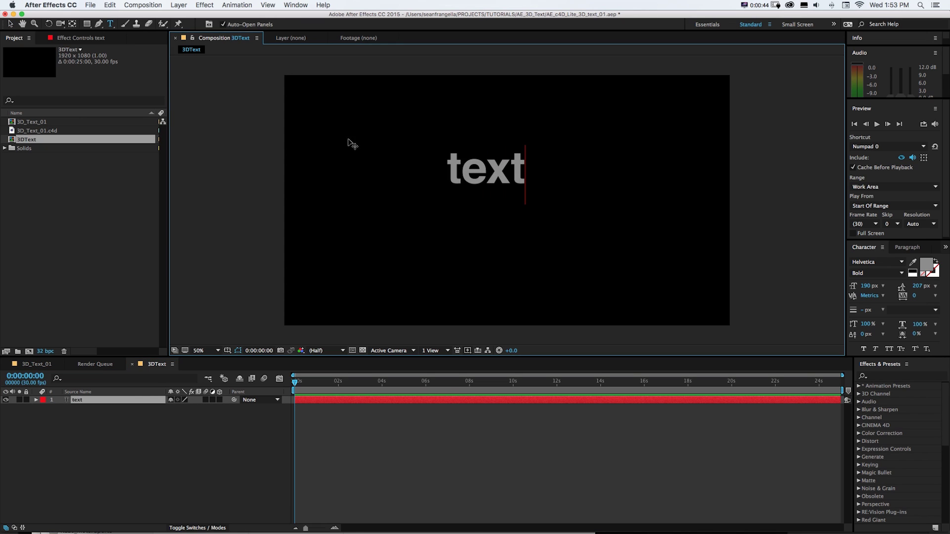
{"action": "key", "text": "KP_Enter"}
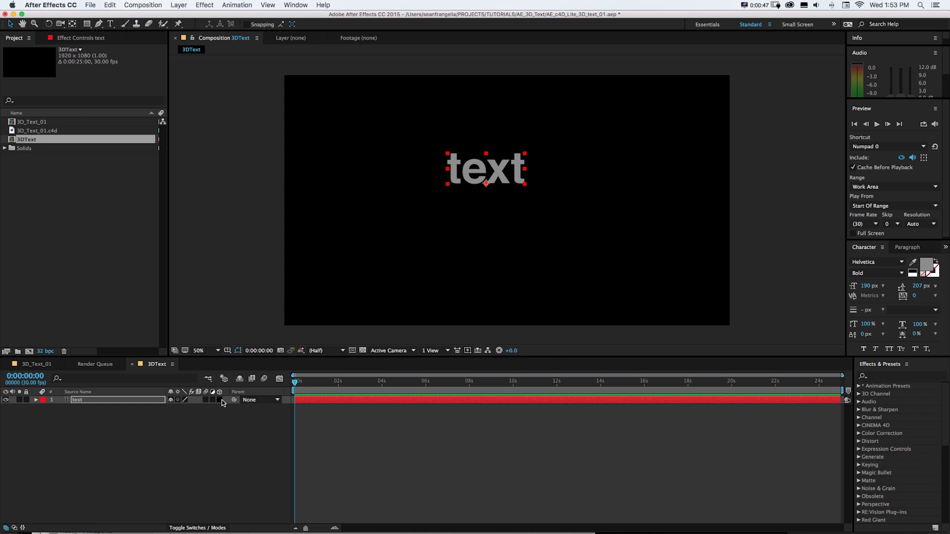
Make the text layer 3D and switch the composition renderer to Ray-traced 3D.
{"action": "left_click", "coordinate": [221, 400]}
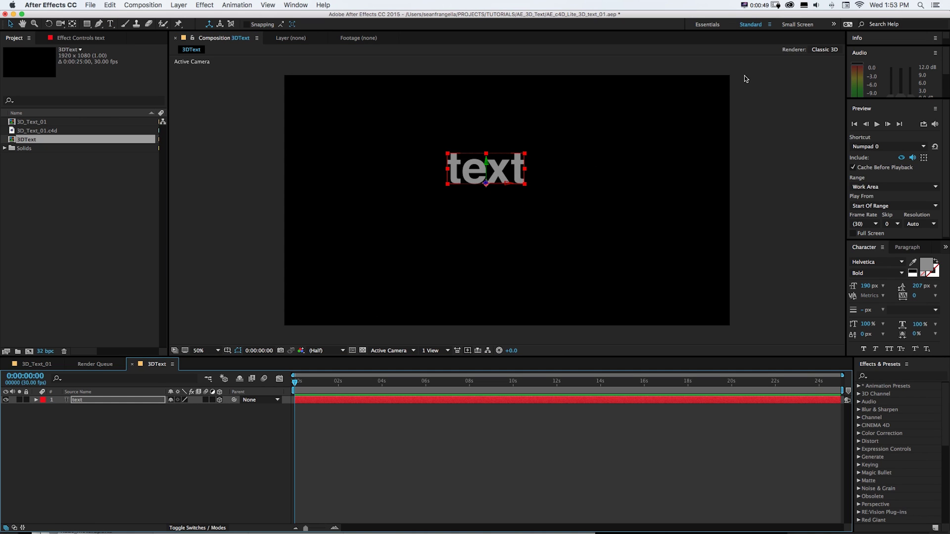
{"action": "left_click", "coordinate": [814, 49]}
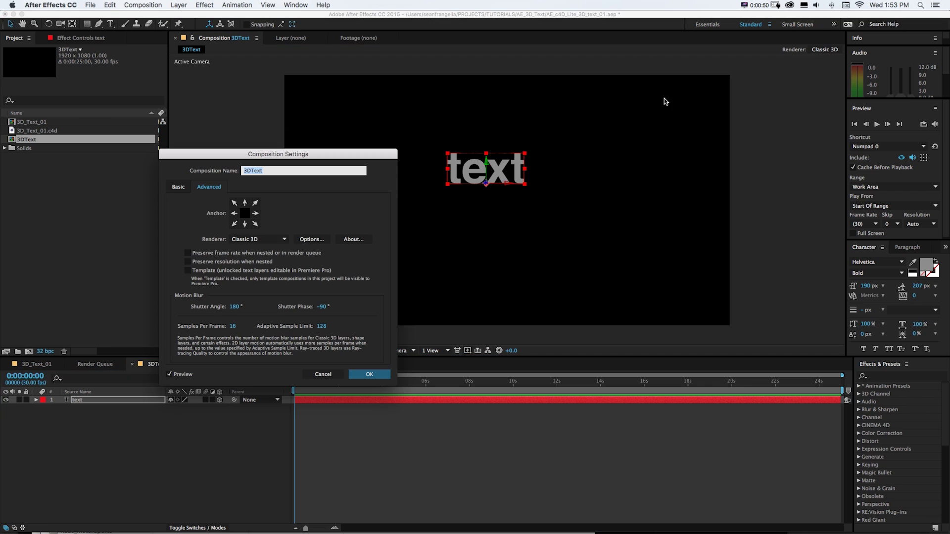
{"action": "left_click", "coordinate": [257, 239]}
{"action": "left_click", "coordinate": [254, 260]}
{"action": "left_click", "coordinate": [370, 374]}
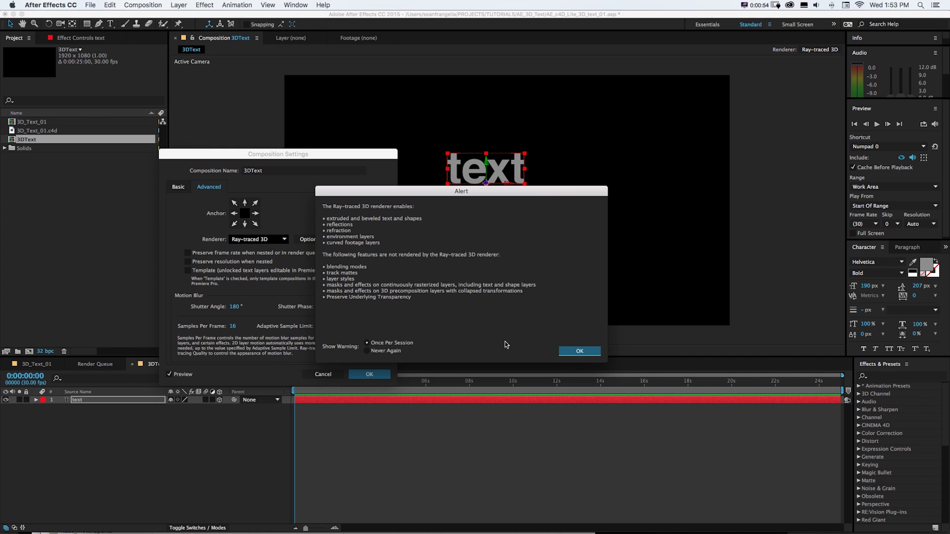
{"action": "left_click_drag", "start_coordinate": [477, 191], "coordinate": [438, 158]}
{"action": "left_click", "coordinate": [541, 318]}
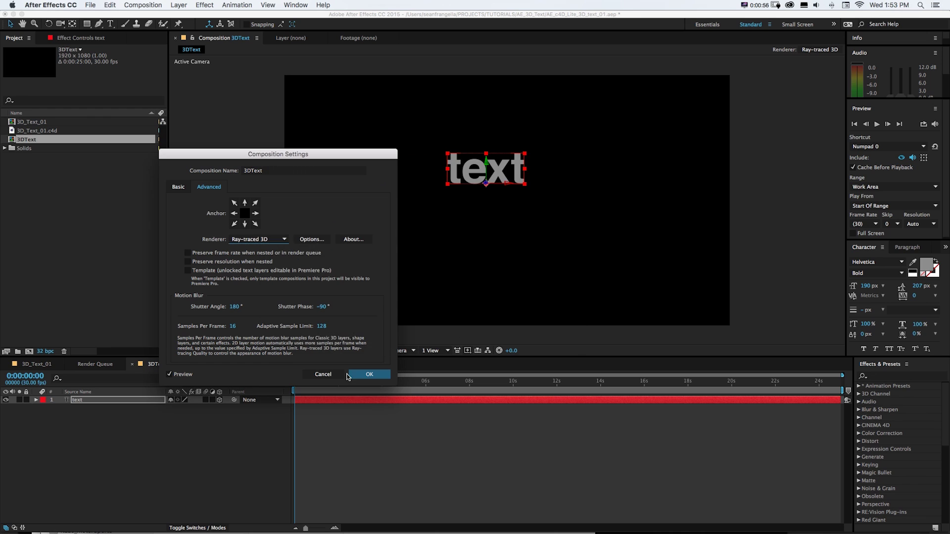
{"action": "left_click", "coordinate": [369, 374]}
Test the text layer by increasing its extrusion depth and orbiting around it.
{"action": "left_click", "coordinate": [36, 400]}
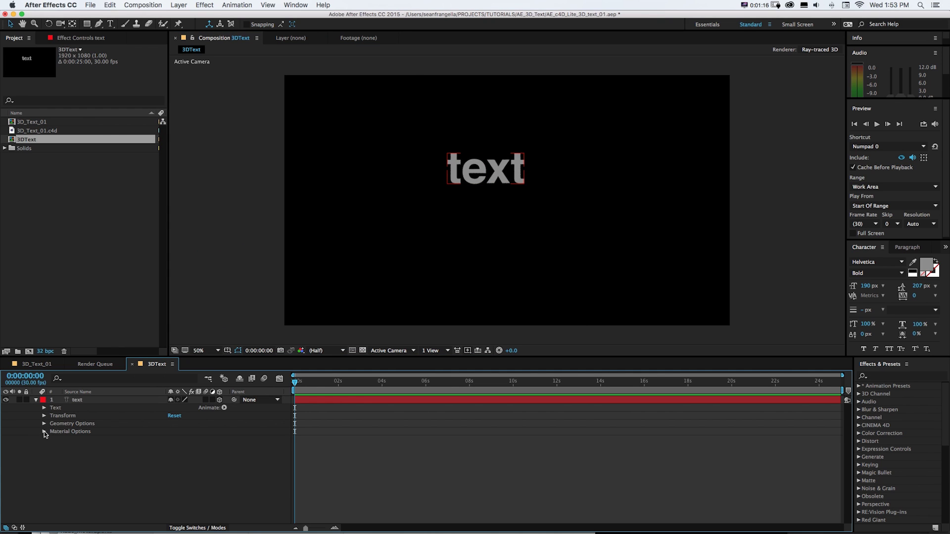
{"action": "left_click", "coordinate": [45, 432]}
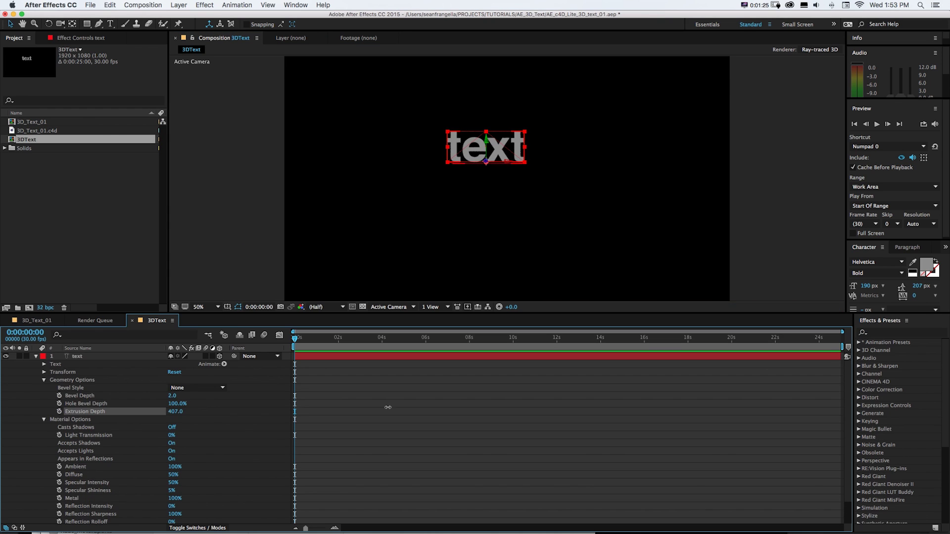
{"action": "left_click_drag", "start_coordinate": [388, 407], "coordinate": [458, 405]}
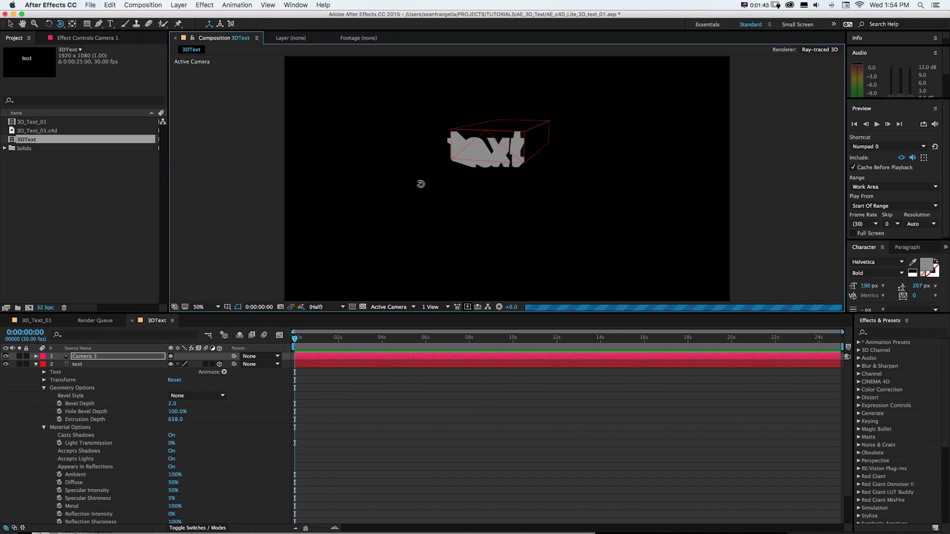
{"action": "left_click_drag", "start_coordinate": [420, 184], "coordinate": [423, 185]}
Select all layers and delete the trial text and camera layers.
{"action": "key", "text": "v"}
{"action": "left_click", "coordinate": [108, 365]}
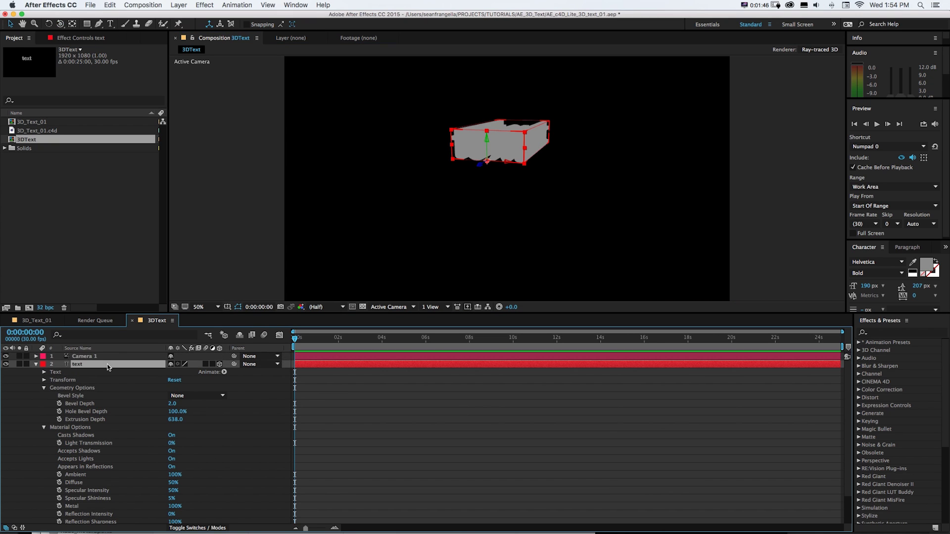
{"action": "key", "text": "super+a"}
{"action": "key", "text": "Delete"}
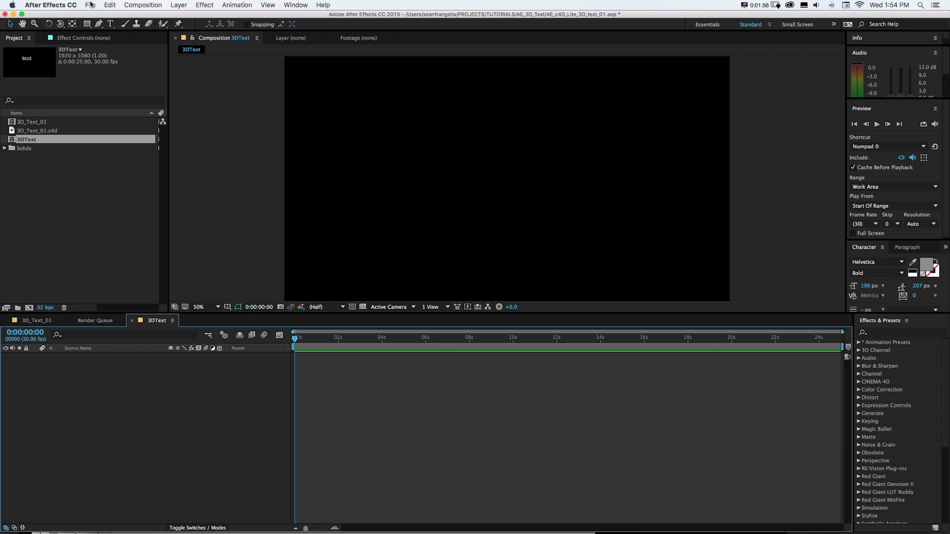
Choose File > New > MAXON CINEMA 4D File.
{"action": "left_click", "coordinate": [91, 4]}
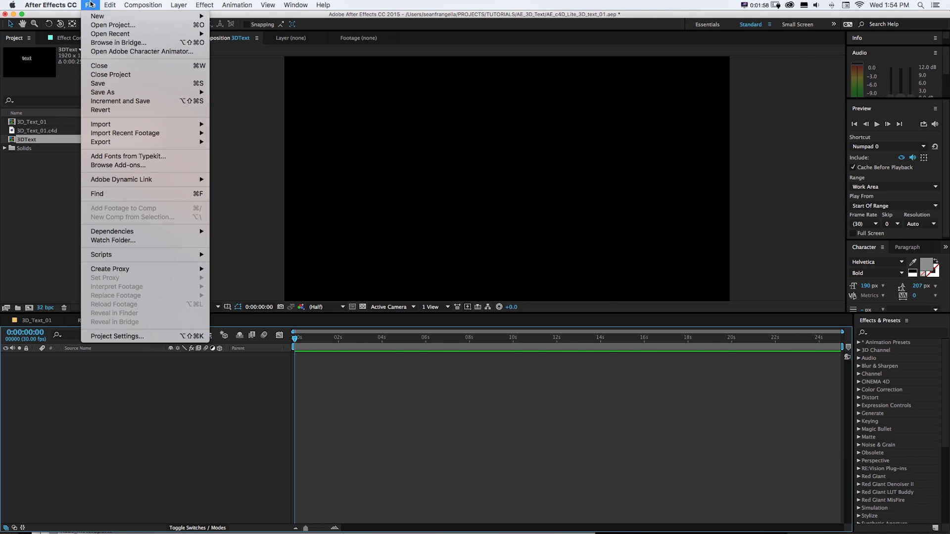
{"action": "mouse_move", "coordinate": [94, 16]}
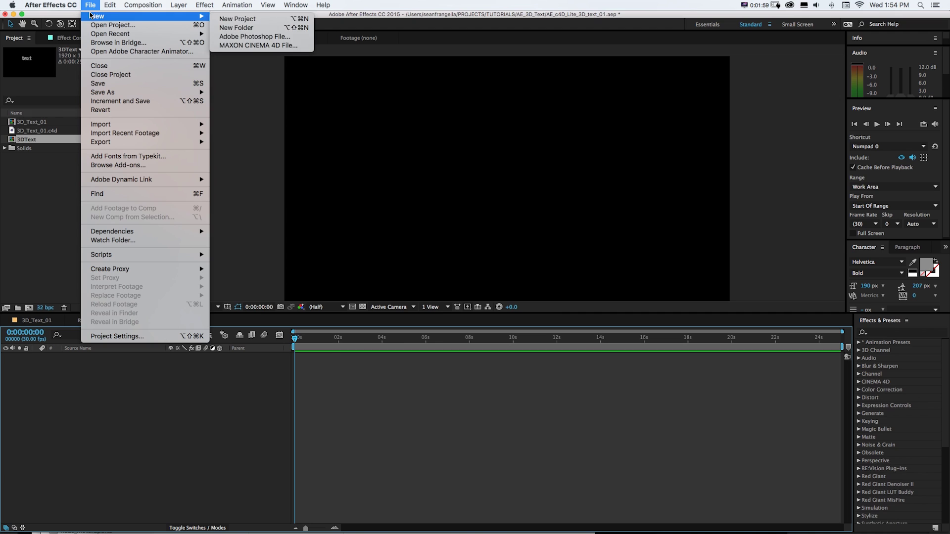
{"action": "left_click", "coordinate": [275, 50]}
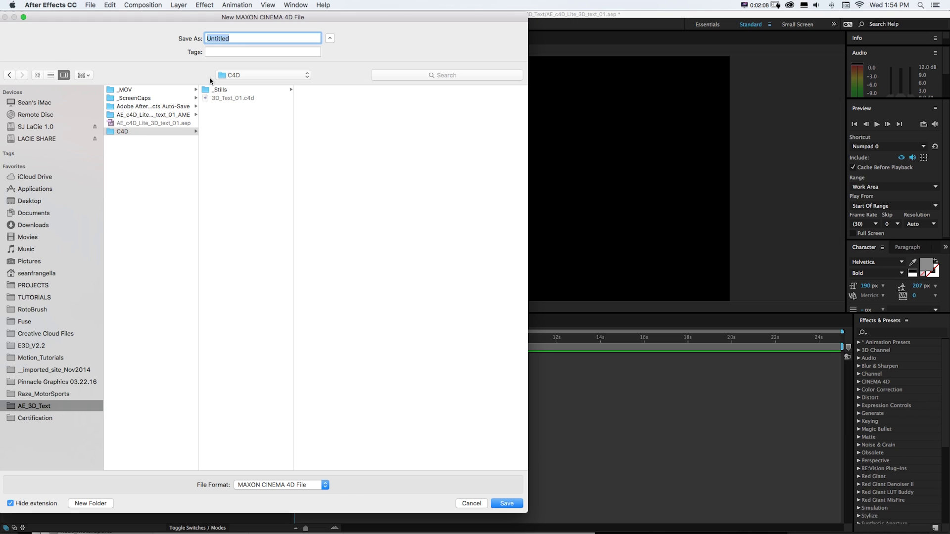
Name the new file 3D_Text_02 and save it.
{"action": "type", "text": "3D_Text_01"}
{"action": "left_click", "coordinate": [236, 38]}
{"action": "key", "text": "BackSpace"}
{"action": "type", "text": "2"}
{"action": "key", "text": "Return"}
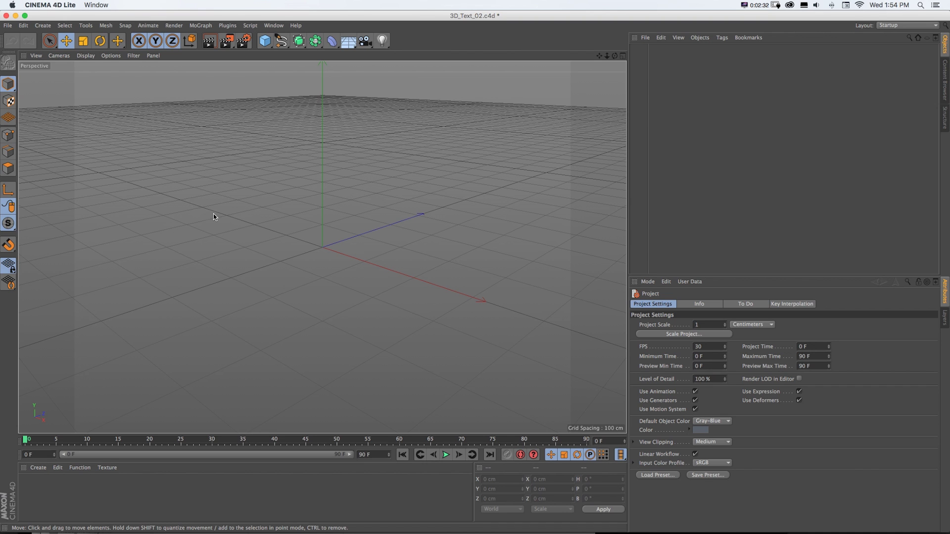
Orbit the empty Cinema 4D viewport and bring up the spline shapes palette.
{"action": "left_click_drag", "start_coordinate": [213, 214], "coordinate": [269, 215], "text": "alt"}
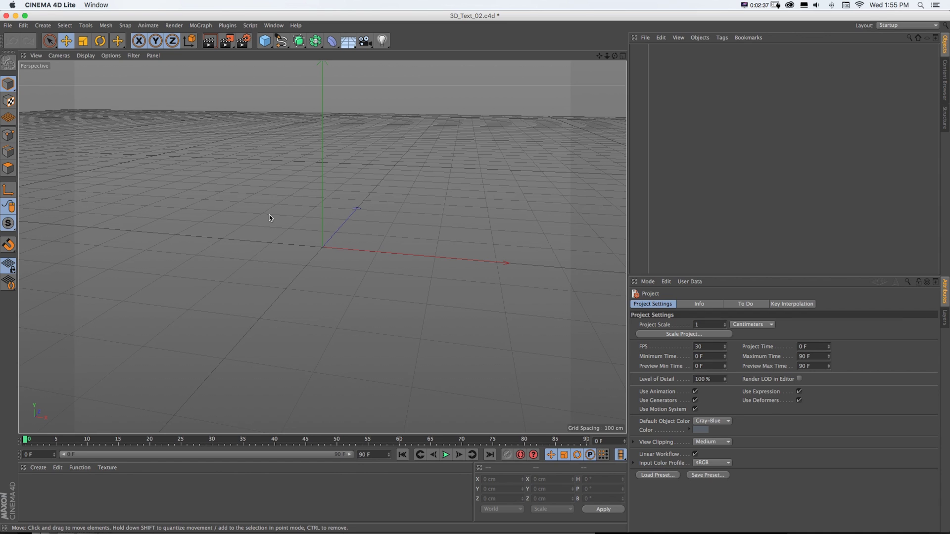
{"action": "left_click", "coordinate": [281, 41]}
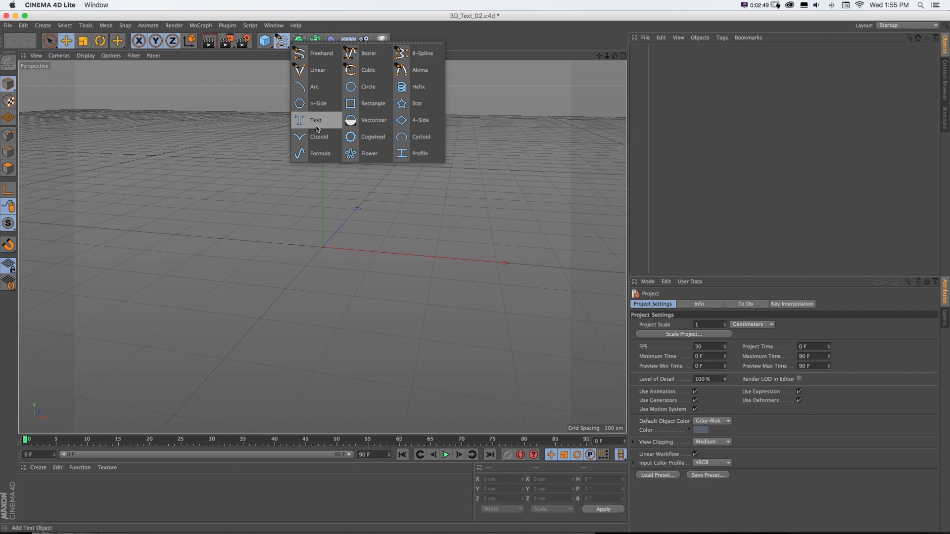
Add a Text spline and replace its content with '3D TEXT WOW!!'.
{"action": "left_click", "coordinate": [300, 121]}
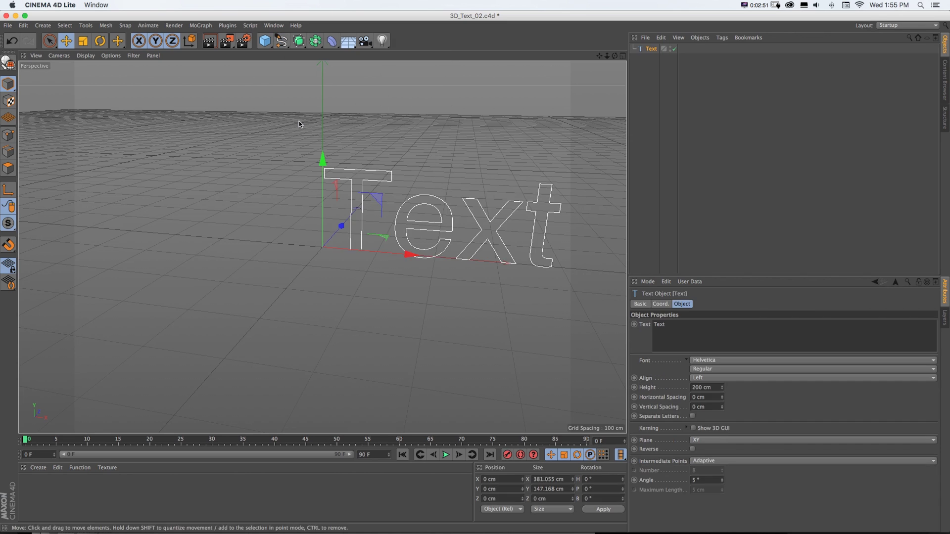
{"action": "middle_click_drag", "start_coordinate": [322, 248], "coordinate": [215, 243], "text": "alt"}
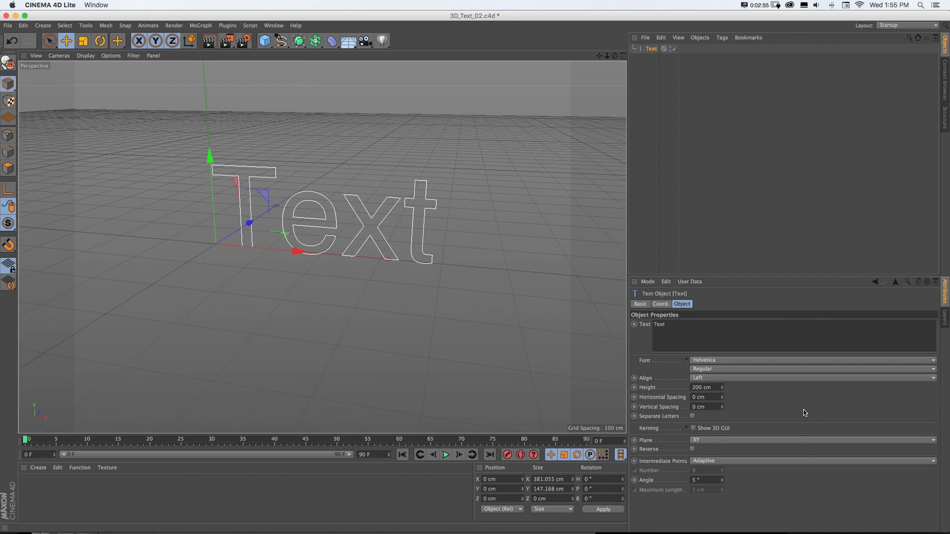
{"action": "double_click", "coordinate": [716, 351]}
{"action": "type", "text": "3D"}
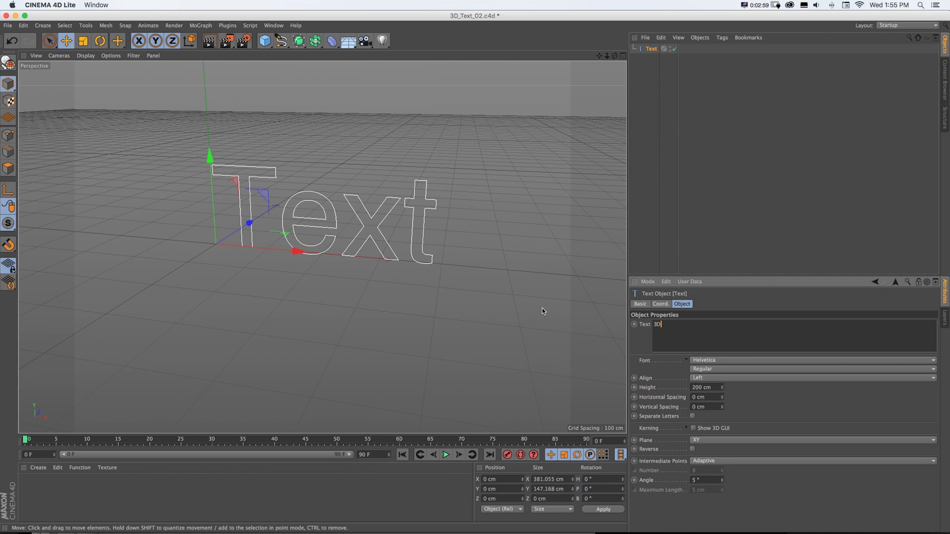
{"action": "type", "text": " TEXT "}
{"action": "type", "text": "WOW!!"}
Set the text spline's font to HeadLineA.
{"action": "left_click", "coordinate": [703, 361]}
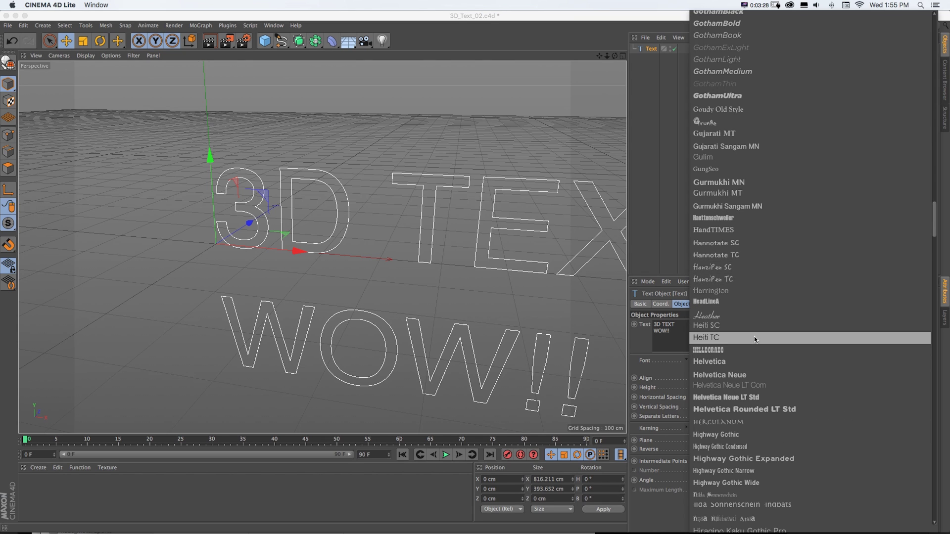
{"action": "left_click", "coordinate": [720, 302]}
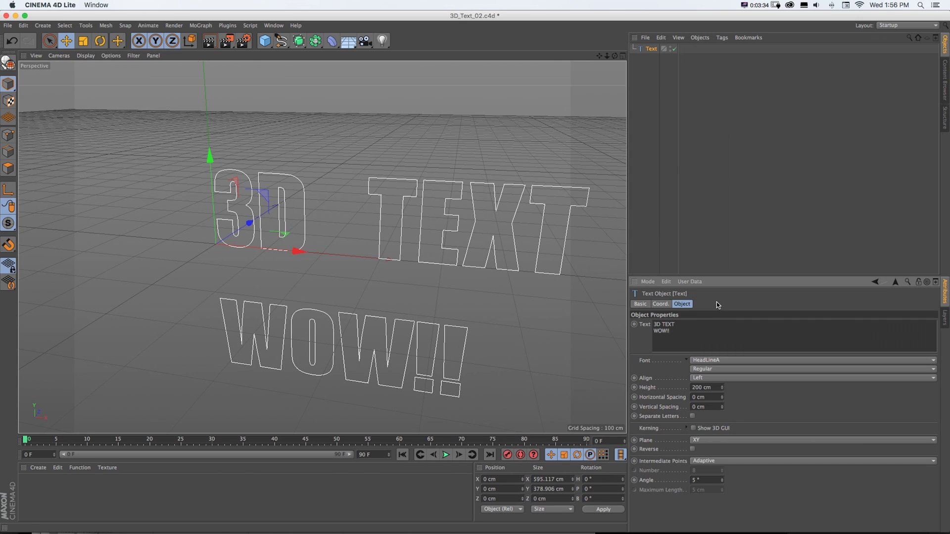
{"action": "left_click", "coordinate": [711, 377]}
Middle-align the text lines and shrink the text to 193 cm height.
{"action": "left_click", "coordinate": [708, 396]}
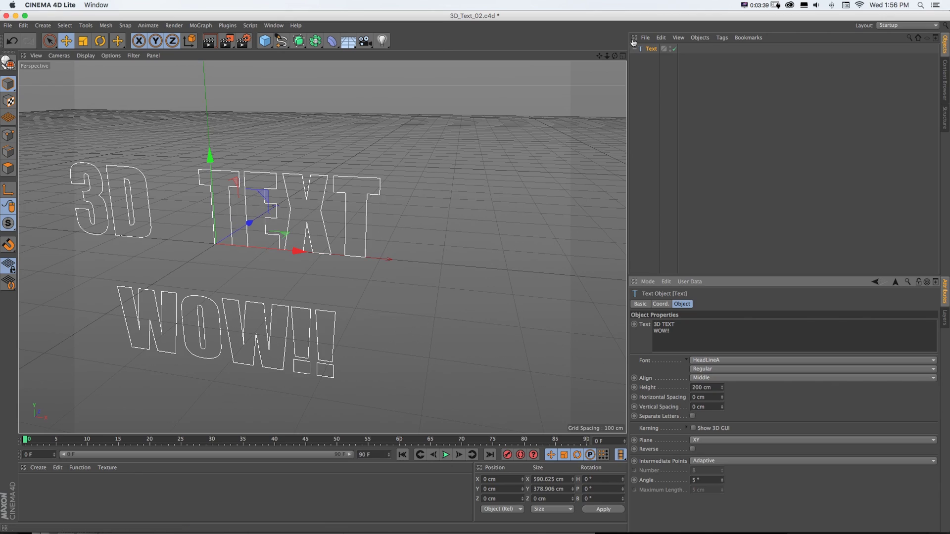
{"action": "left_click_drag", "start_coordinate": [323, 247], "coordinate": [322, 247], "text": "alt"}
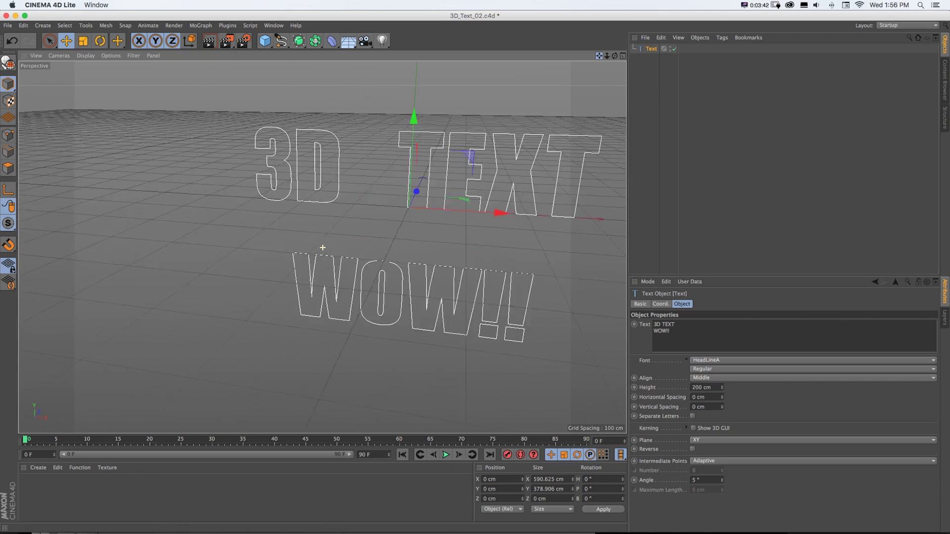
{"action": "middle_click_drag", "start_coordinate": [323, 248], "coordinate": [323, 248], "text": "alt"}
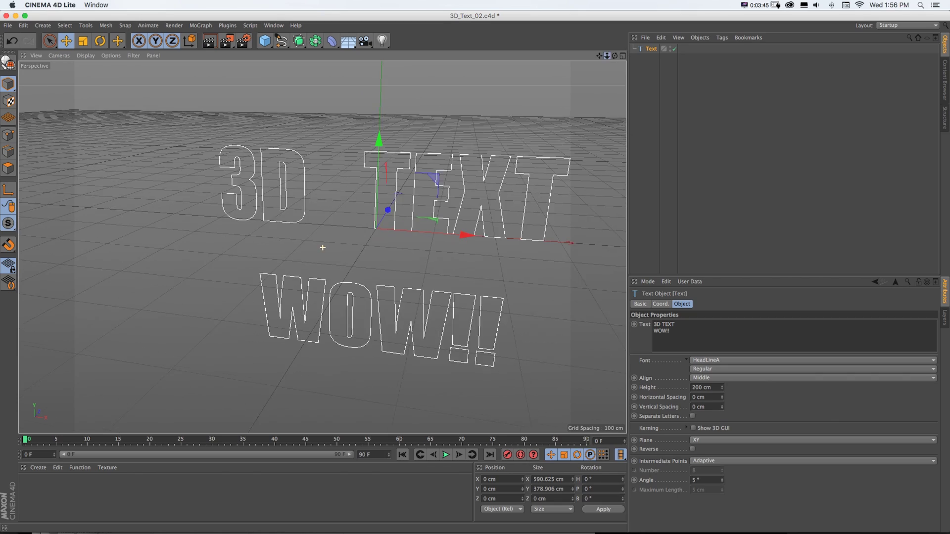
{"action": "left_click_drag", "start_coordinate": [322, 247], "coordinate": [322, 247], "text": "alt"}
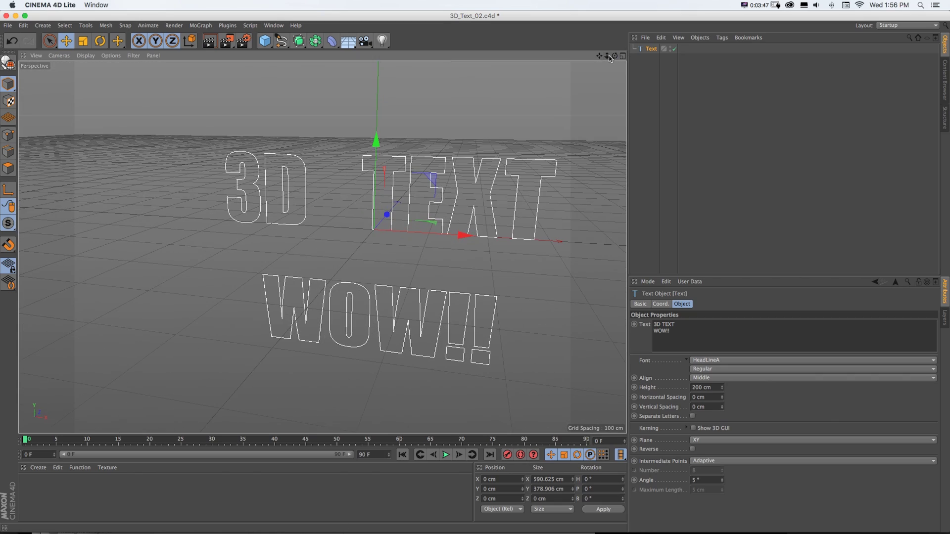
{"action": "left_click_drag", "start_coordinate": [598, 56], "coordinate": [615, 80]}
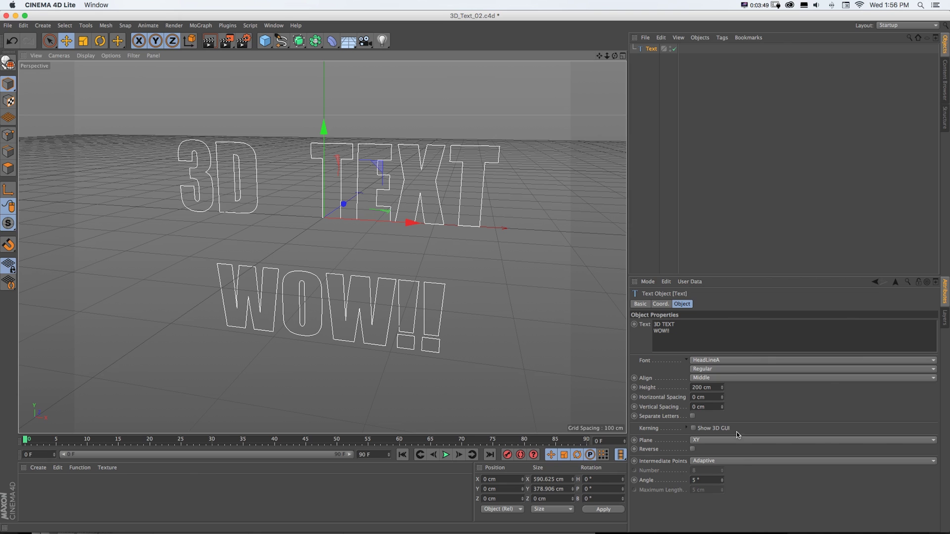
{"action": "left_click_drag", "start_coordinate": [722, 389], "coordinate": [723, 409]}
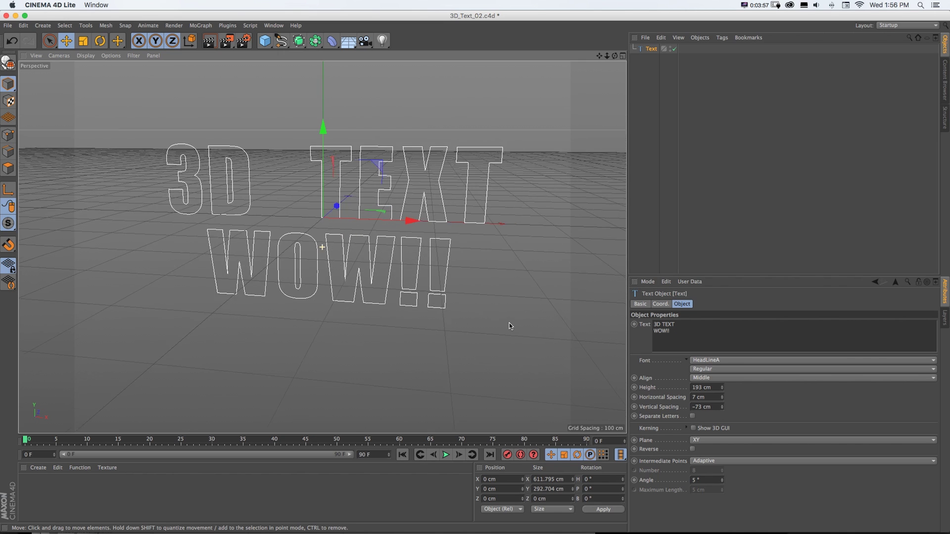
Turn on Show 3D GUI kerning handles and drag the D–T gap tighter.
{"action": "left_click_drag", "start_coordinate": [509, 325], "coordinate": [505, 315], "text": "alt"}
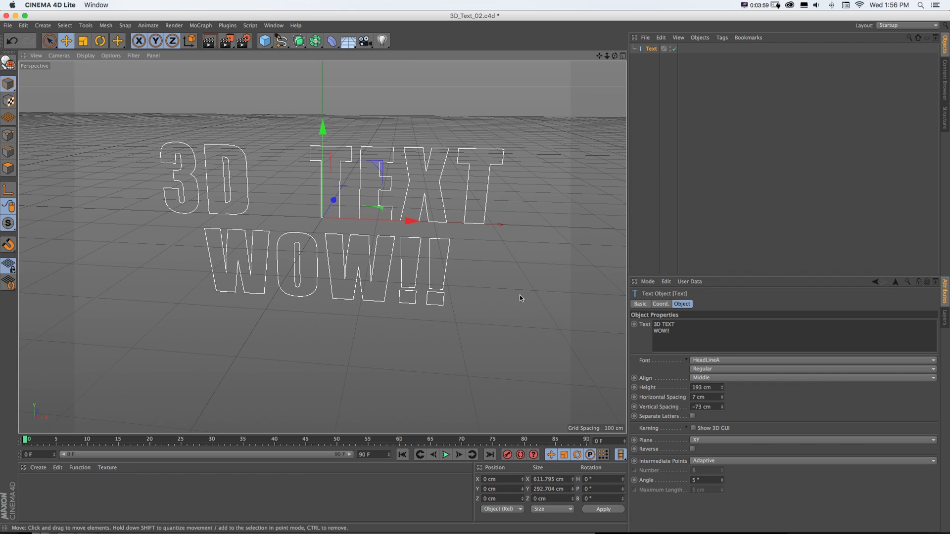
{"action": "left_click", "coordinate": [693, 428]}
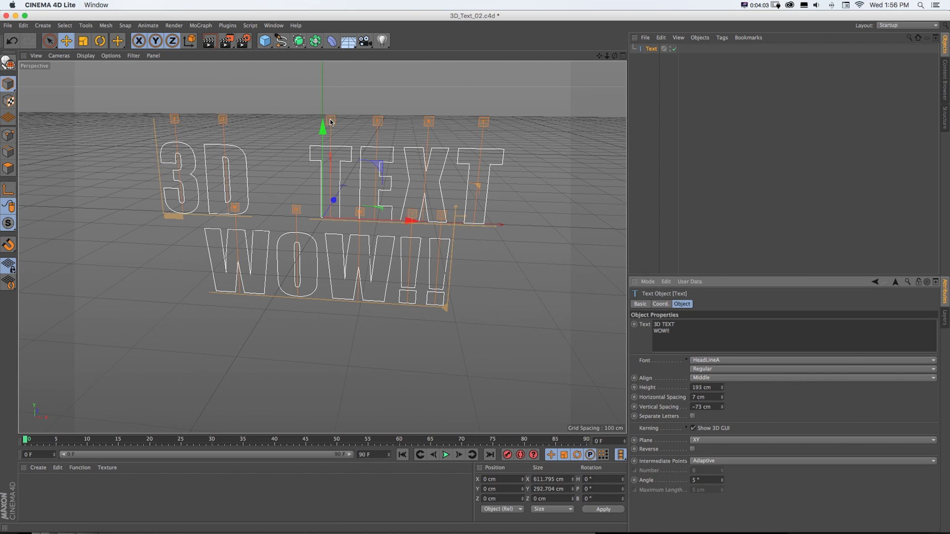
{"action": "left_click_drag", "start_coordinate": [307, 117], "coordinate": [296, 116]}
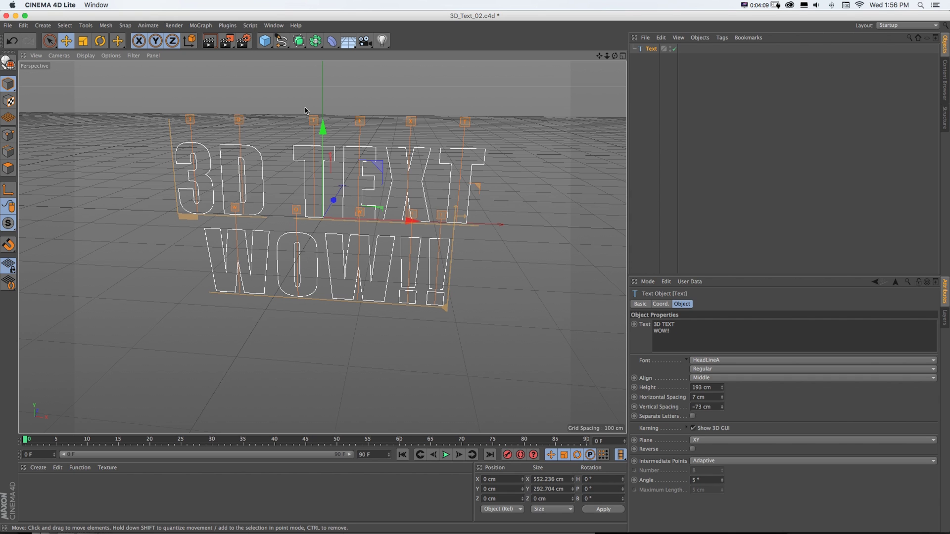
{"action": "left_click_drag", "start_coordinate": [314, 112], "coordinate": [344, 107], "text": "alt"}
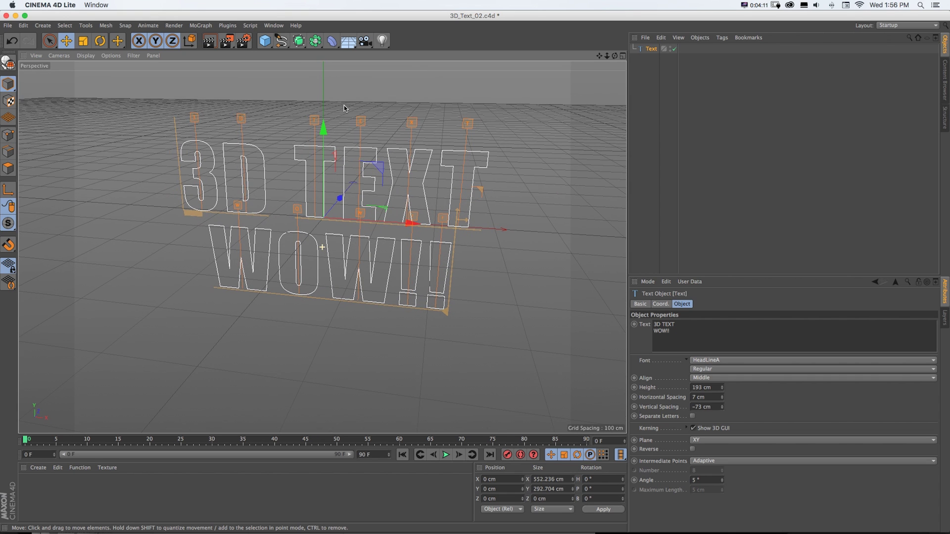
{"action": "left_click", "coordinate": [209, 41]}
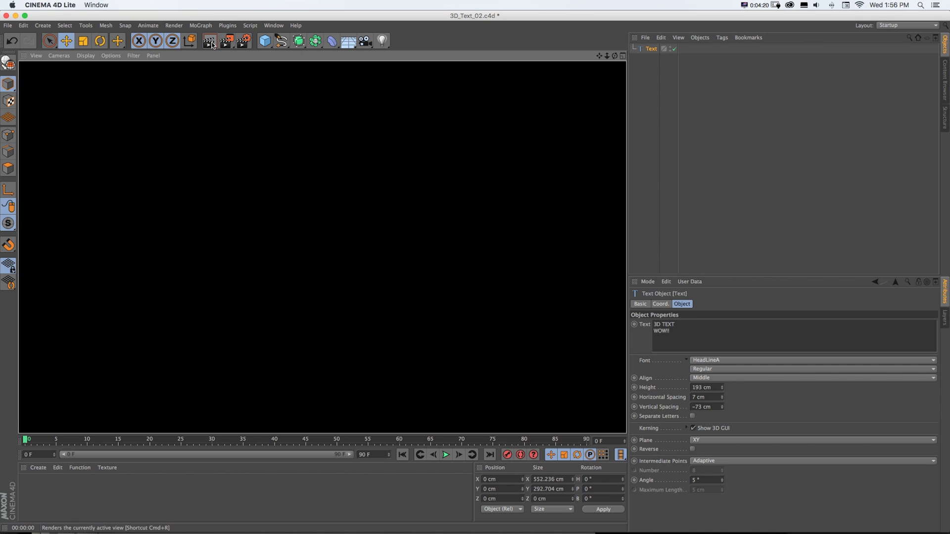
{"action": "left_click", "coordinate": [281, 112]}
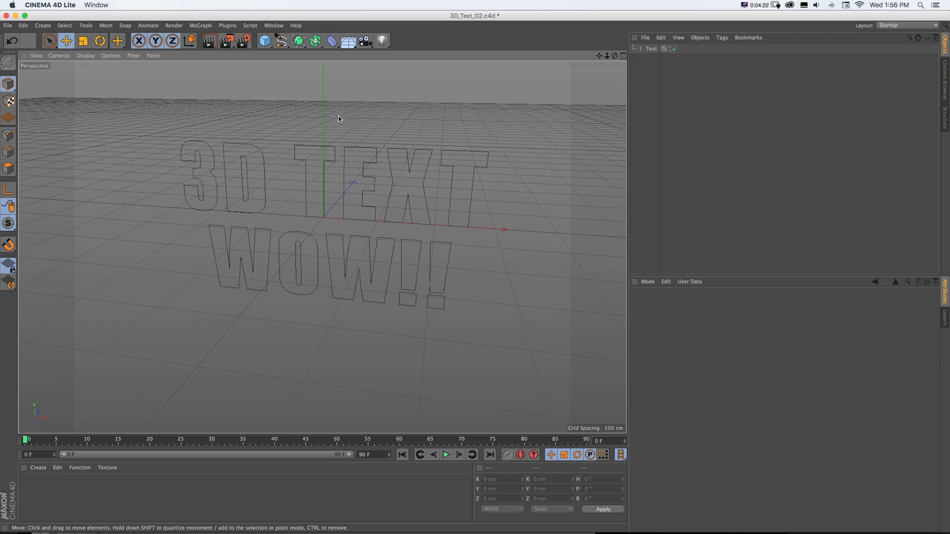
{"action": "left_click_drag", "start_coordinate": [339, 118], "coordinate": [318, 248], "text": "alt"}
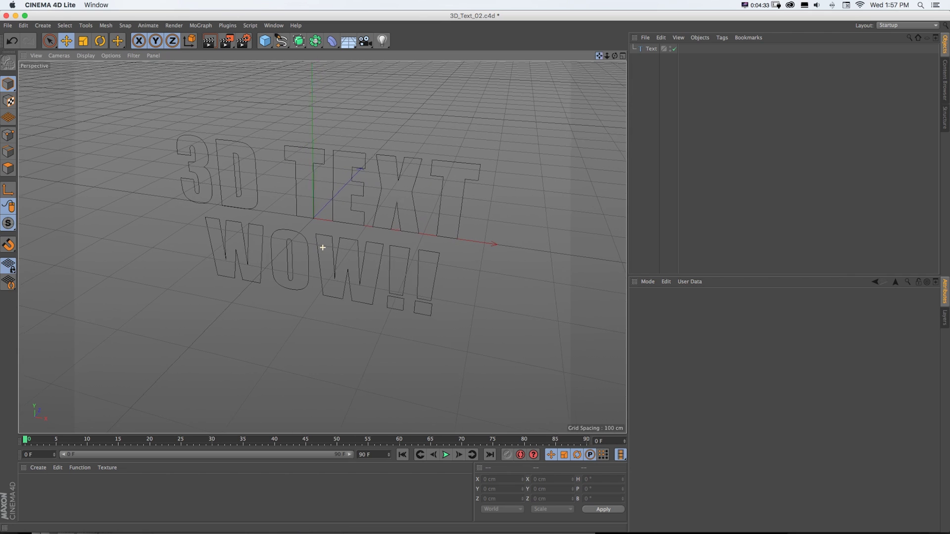
{"action": "left_click", "coordinate": [299, 41]}
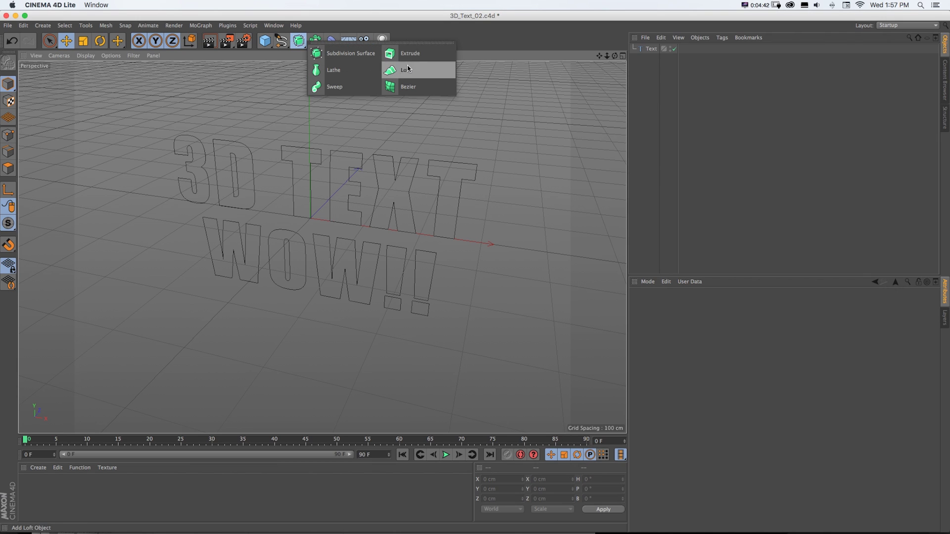
{"action": "left_click", "coordinate": [395, 54]}
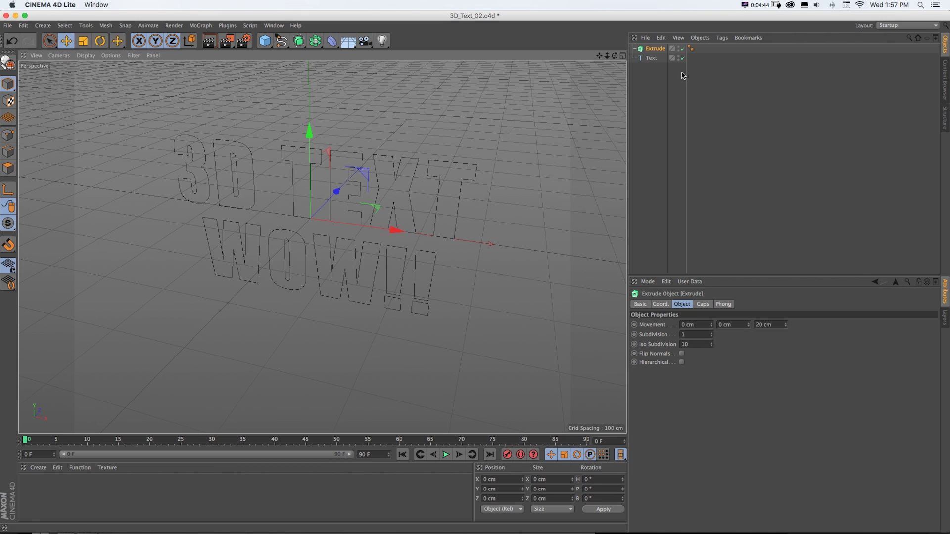
{"action": "left_click_drag", "start_coordinate": [647, 60], "coordinate": [649, 54]}
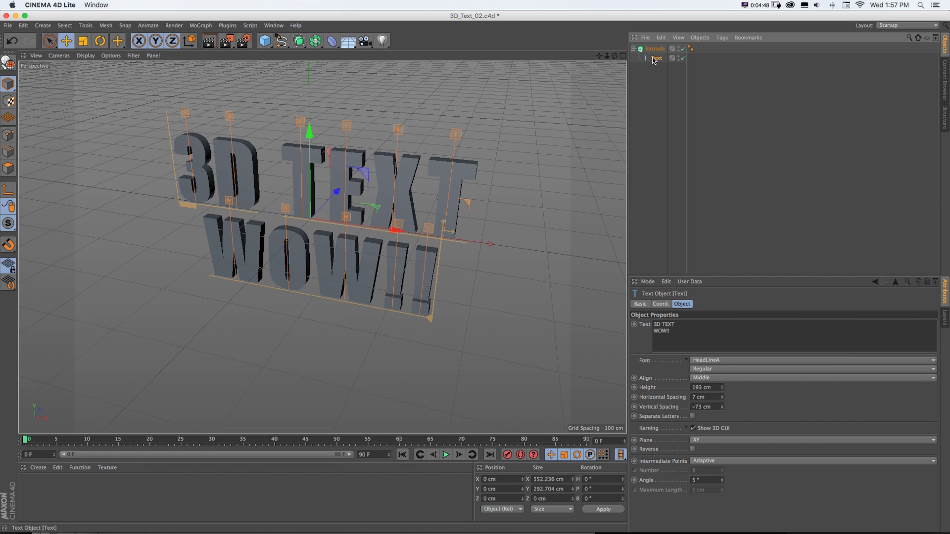
{"action": "key", "text": "ctrl+r"}
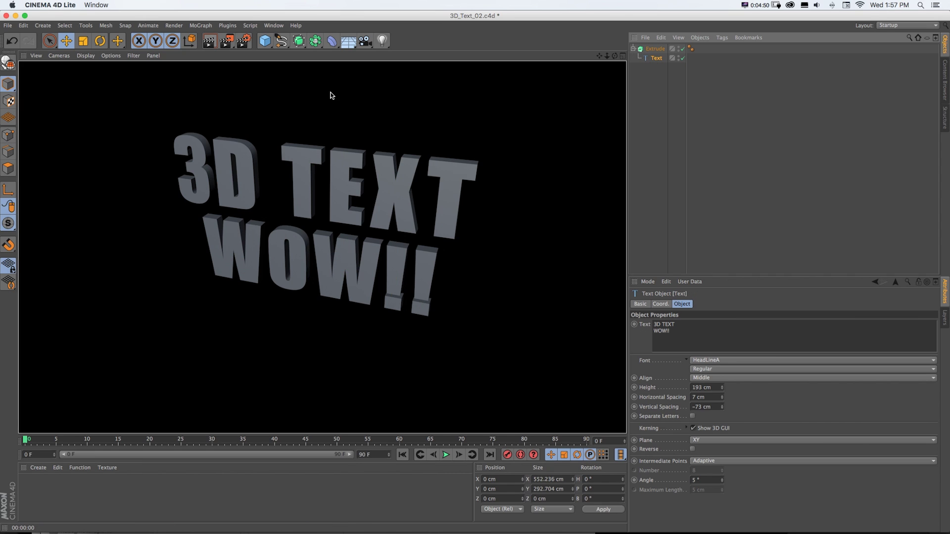
{"action": "left_click", "coordinate": [421, 115]}
{"action": "left_click", "coordinate": [652, 57]}
{"action": "left_click", "coordinate": [652, 49]}
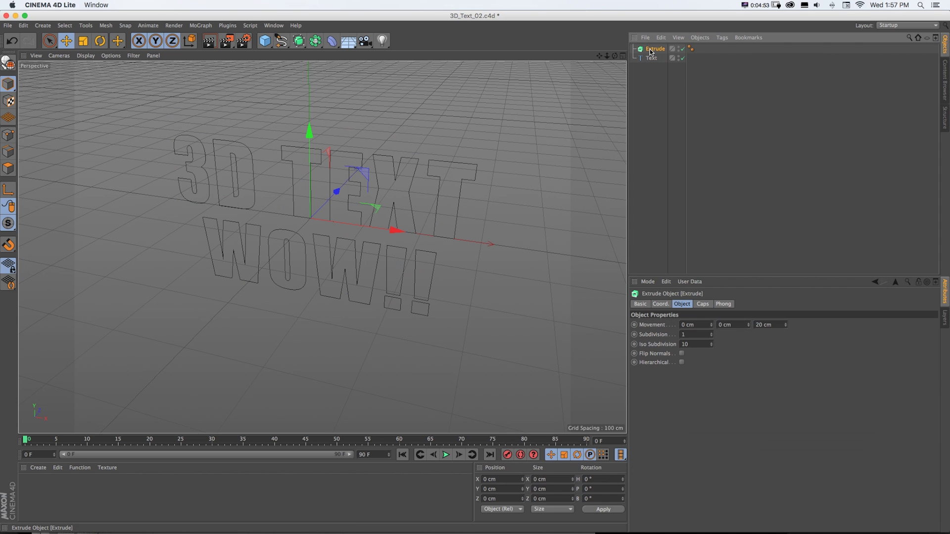
{"action": "key", "text": "super+z"}
{"action": "left_click", "coordinate": [651, 49]}
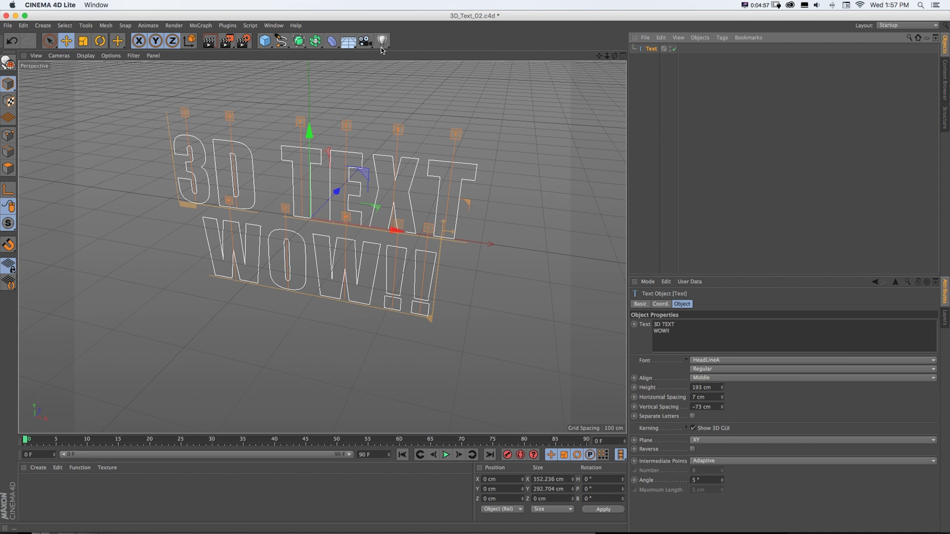
Add an Extrude generator to the scene.
{"action": "left_click", "coordinate": [300, 42]}
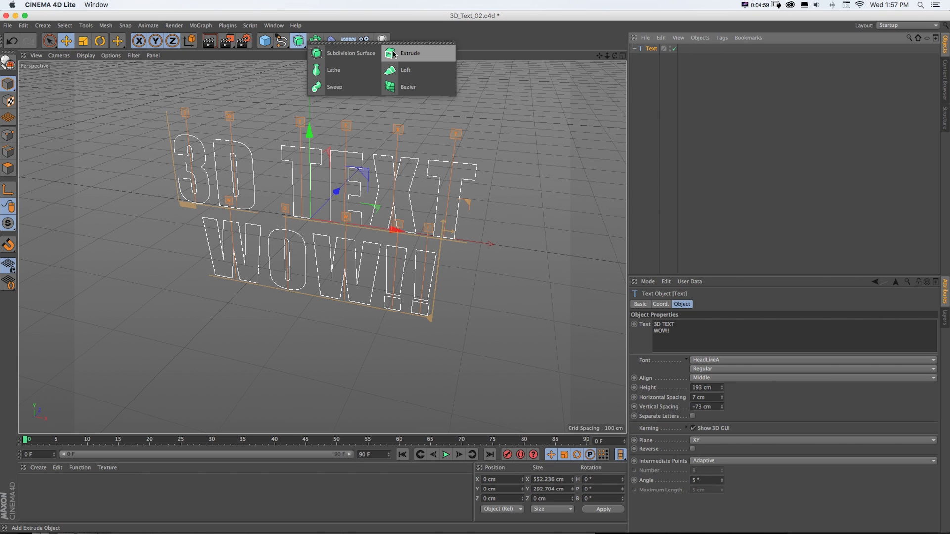
{"action": "left_click", "coordinate": [393, 53], "text": "alt"}
{"action": "left_click_drag", "start_coordinate": [687, 81], "coordinate": [721, 76]}
{"action": "left_click_drag", "start_coordinate": [598, 56], "coordinate": [584, 79]}
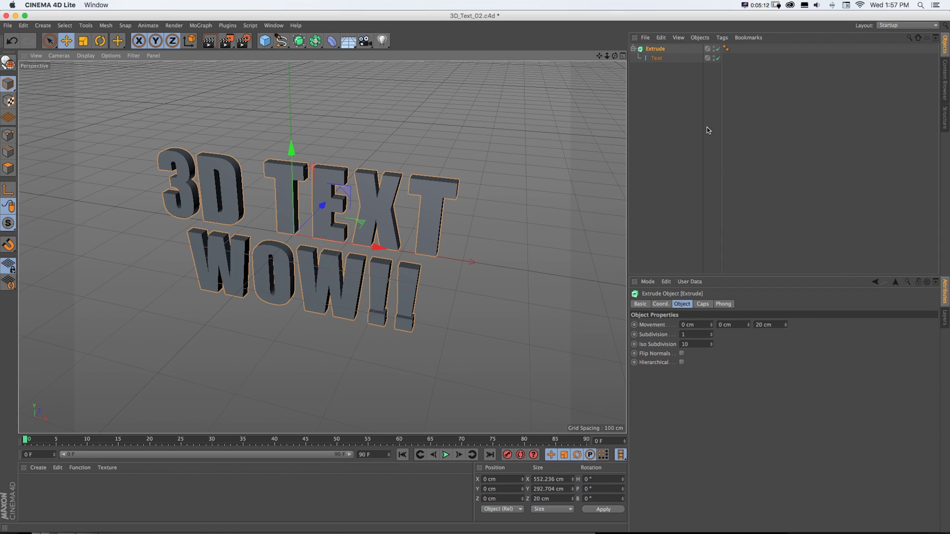
Set the Extrude's Movement Z to about 428 cm for deep letters.
{"action": "left_click", "coordinate": [656, 59]}
{"action": "left_click", "coordinate": [654, 49]}
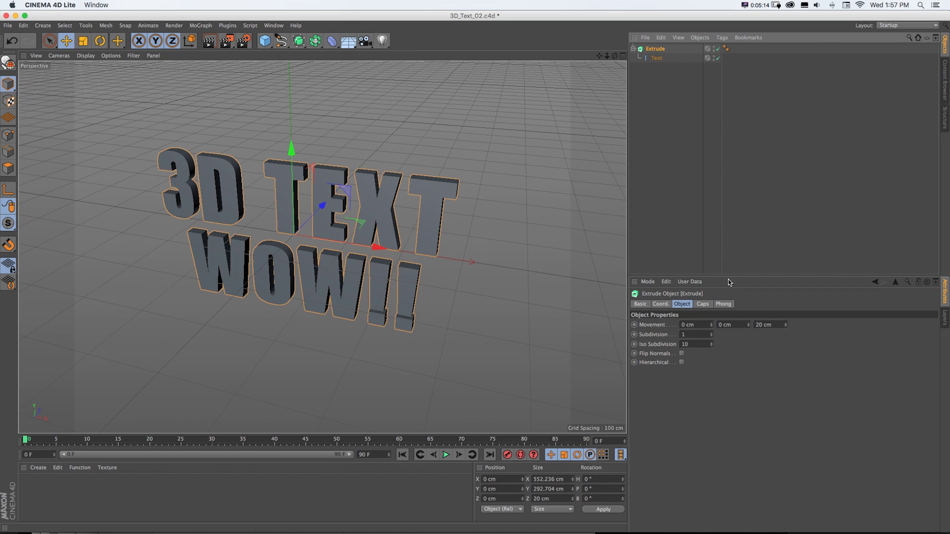
{"action": "left_click", "coordinate": [655, 50]}
{"action": "left_click", "coordinate": [781, 326]}
{"action": "left_click_drag", "start_coordinate": [785, 324], "coordinate": [785, 299]}
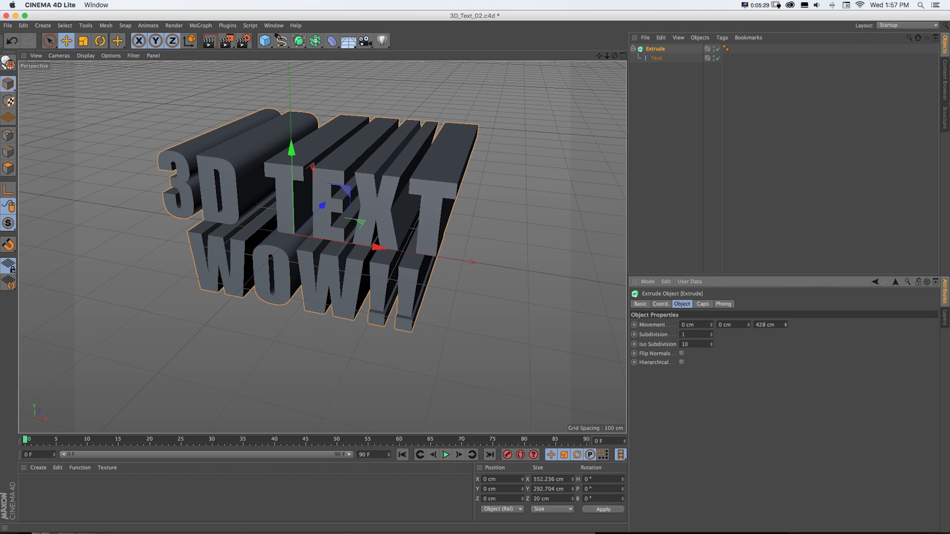
Set both the start and end caps of the Extrude to Fillet Cap.
{"action": "left_click", "coordinate": [703, 304]}
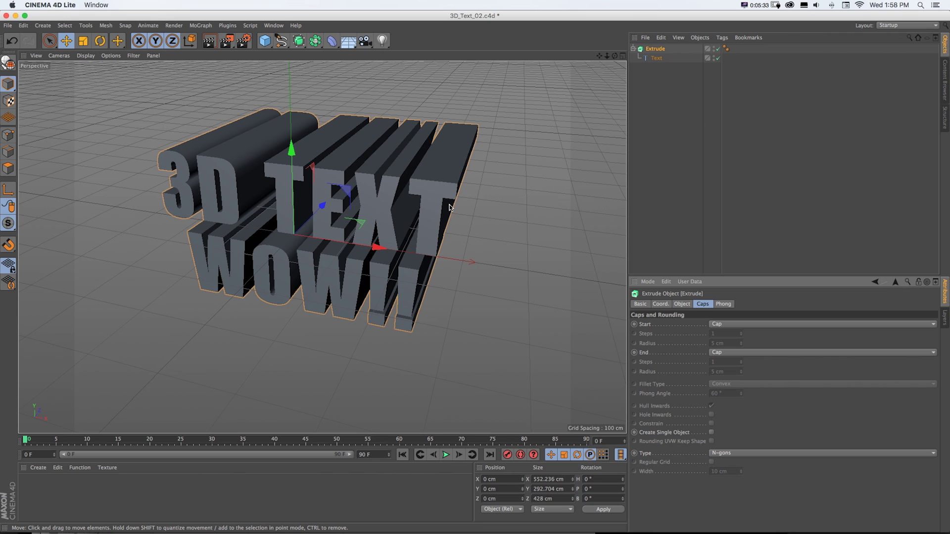
{"action": "scroll", "coordinate": [449, 207], "scroll_direction": "up", "scroll_amount": 3}
{"action": "scroll", "coordinate": [436, 205], "scroll_direction": "up", "scroll_amount": 1}
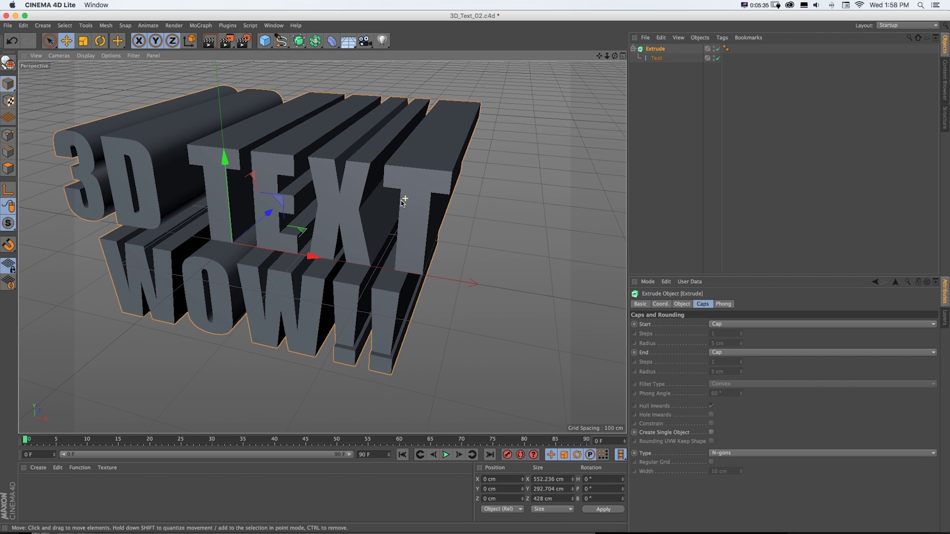
{"action": "left_click_drag", "start_coordinate": [599, 56], "coordinate": [499, 179]}
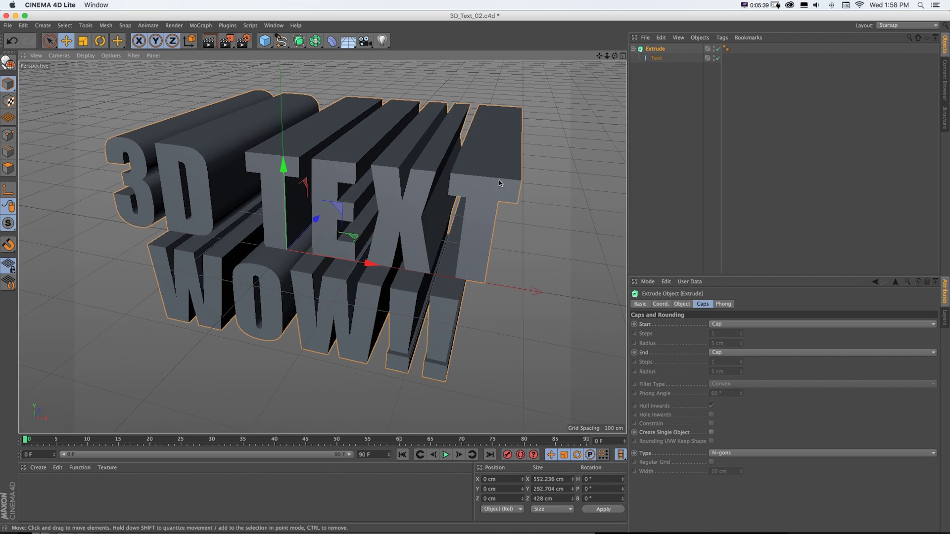
{"action": "left_click", "coordinate": [722, 324]}
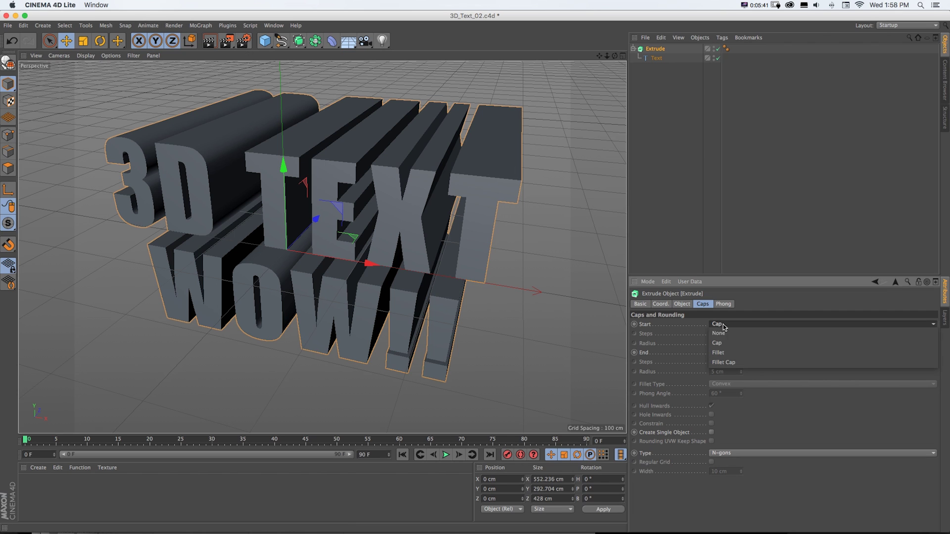
{"action": "left_click", "coordinate": [724, 362]}
{"action": "left_click", "coordinate": [726, 352]}
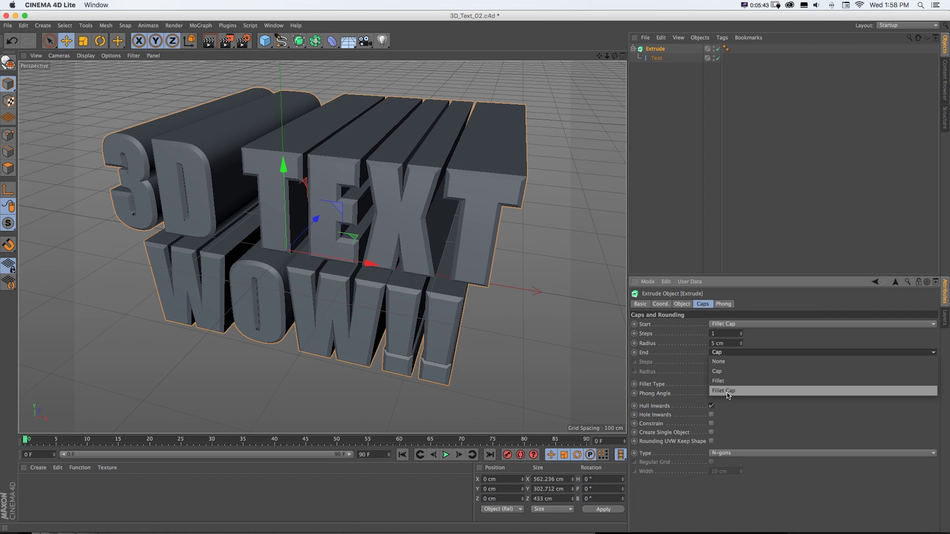
{"action": "left_click", "coordinate": [726, 391]}
Render a quick preview of the filleted letters, then clear it.
{"action": "left_click", "coordinate": [210, 42]}
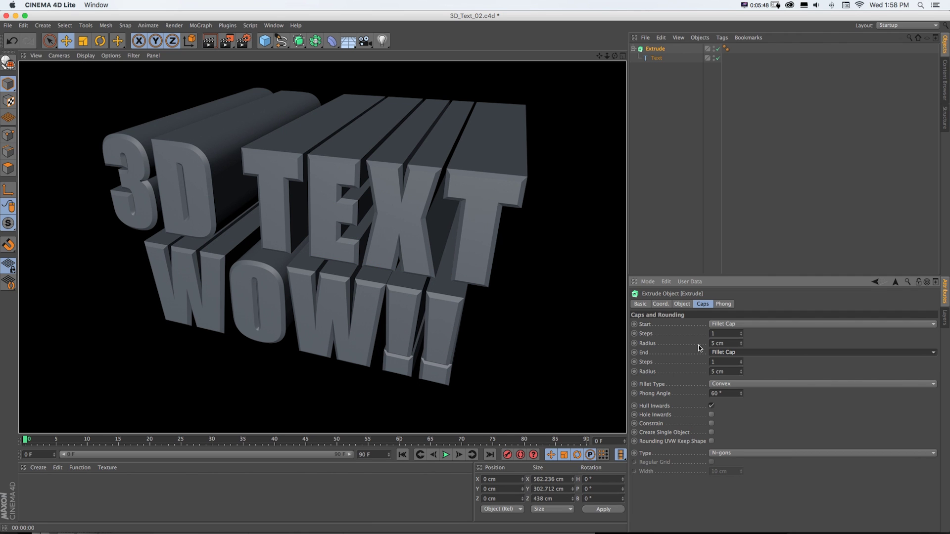
{"action": "left_click", "coordinate": [89, 84]}
{"action": "left_click", "coordinate": [86, 55]}
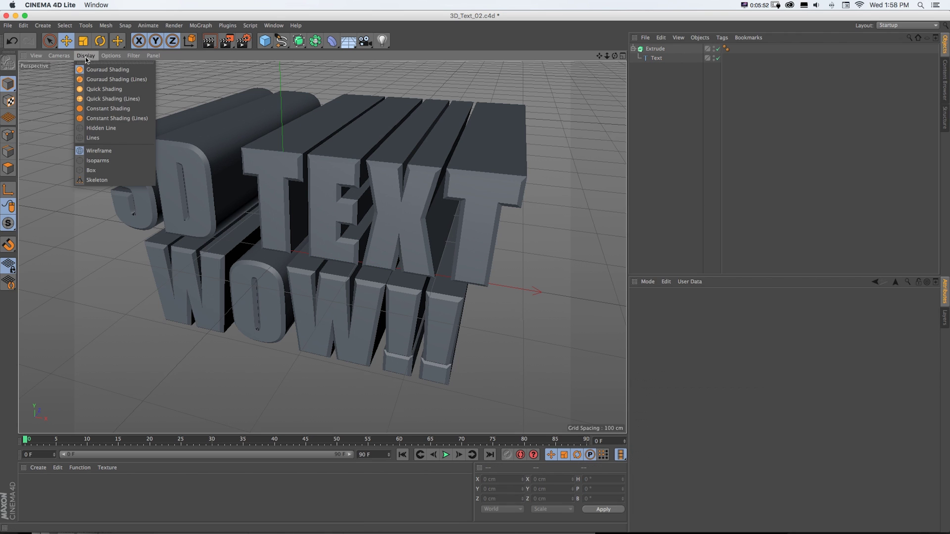
Turn on wireframe shading and give the fillet caps 3 steps and a 3 cm radius.
{"action": "left_click", "coordinate": [104, 81]}
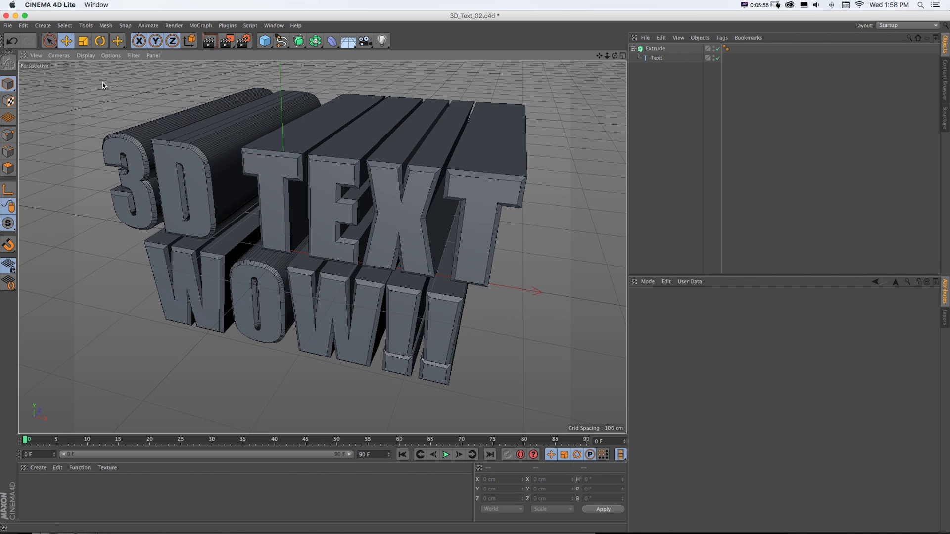
{"action": "left_click", "coordinate": [656, 49]}
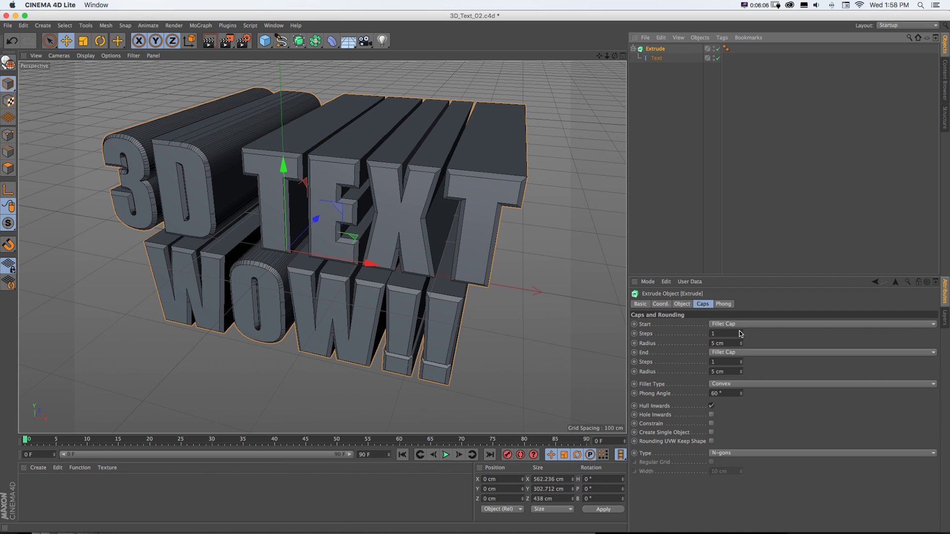
{"action": "left_click_drag", "start_coordinate": [740, 334], "coordinate": [739, 329]}
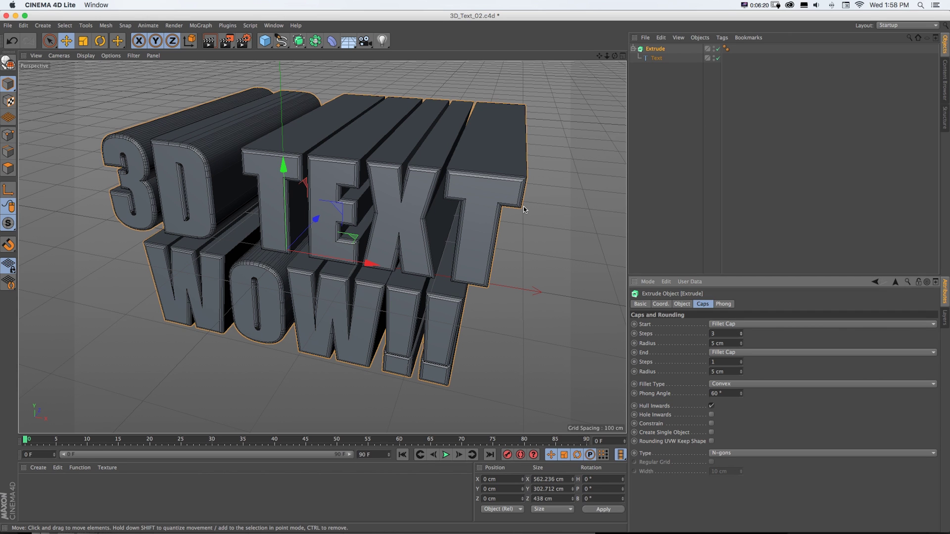
{"action": "left_click", "coordinate": [740, 345]}
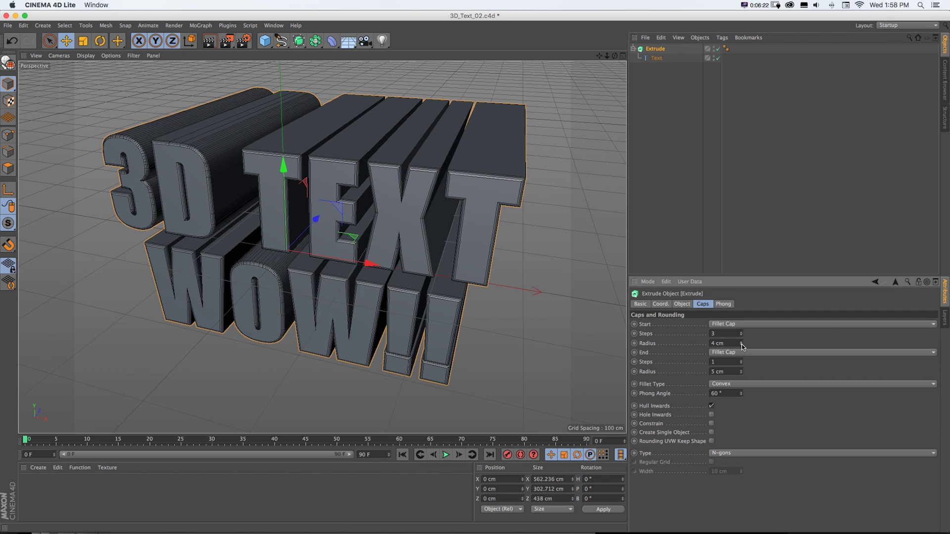
{"action": "left_click", "coordinate": [741, 346]}
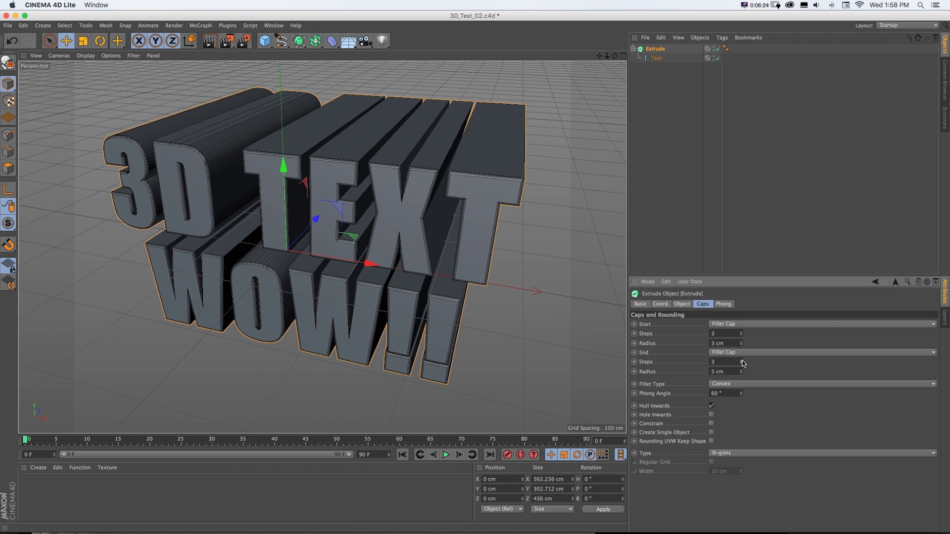
{"action": "left_click", "coordinate": [741, 373]}
{"action": "left_click", "coordinate": [741, 373]}
Set the Extrude's Fillet Type to Convex.
{"action": "left_click", "coordinate": [727, 384]}
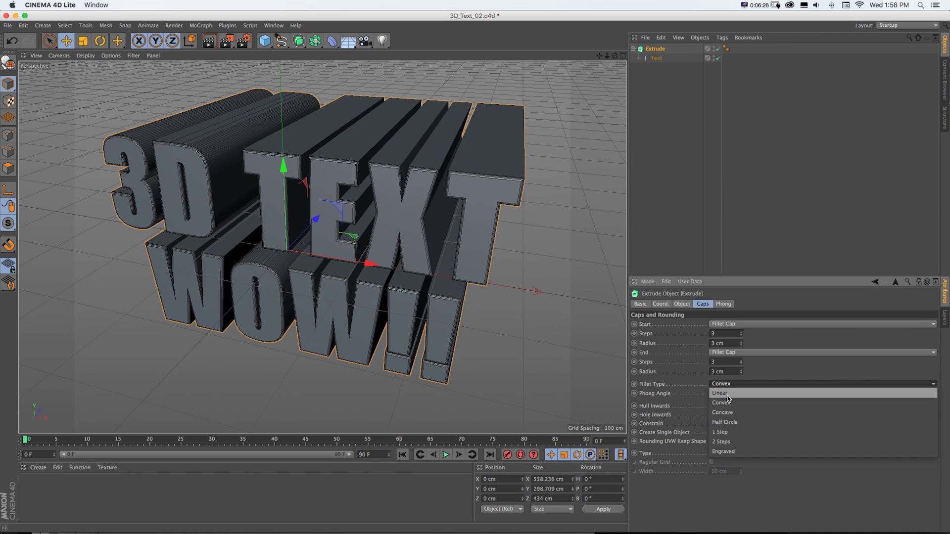
{"action": "left_click", "coordinate": [731, 405]}
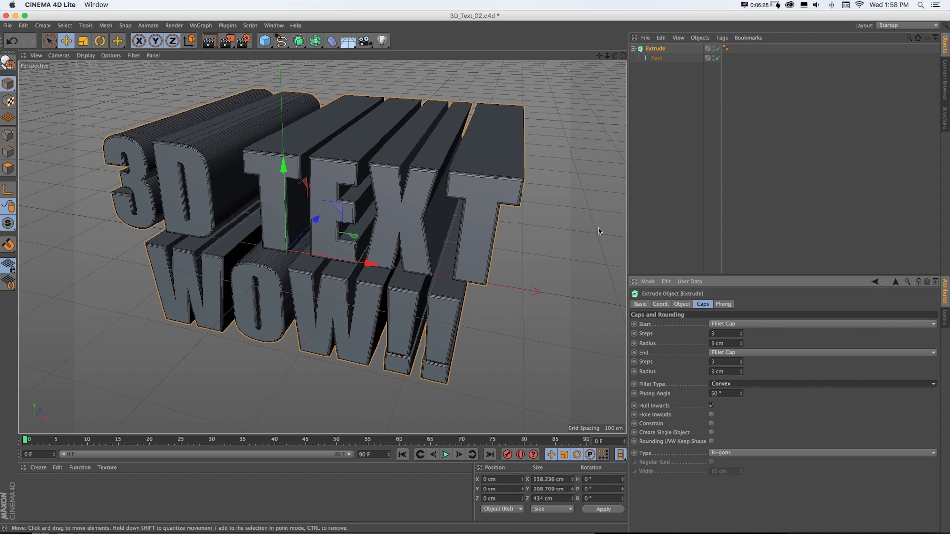
{"action": "scroll", "coordinate": [523, 159], "scroll_direction": "up", "scroll_amount": 10}
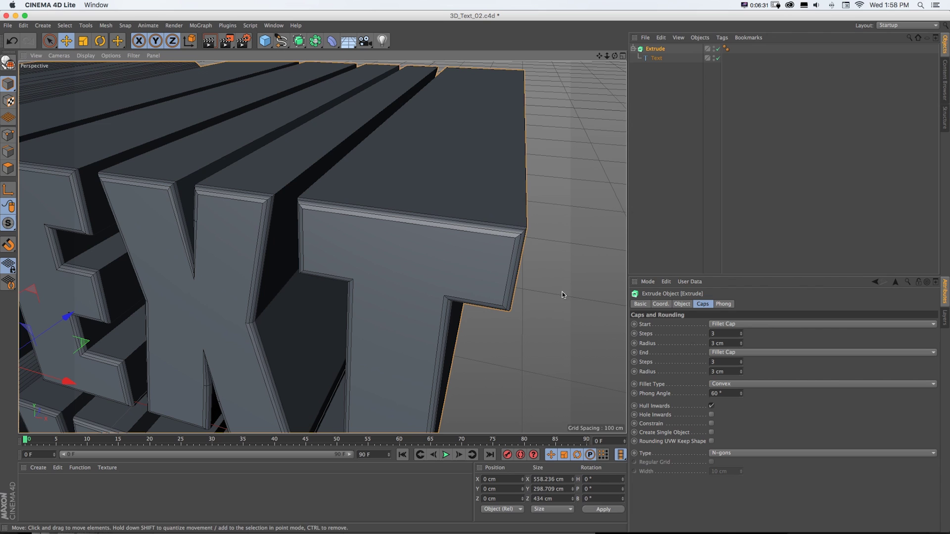
{"action": "left_click", "coordinate": [733, 388]}
{"action": "left_click", "coordinate": [732, 423]}
{"action": "left_click", "coordinate": [725, 386]}
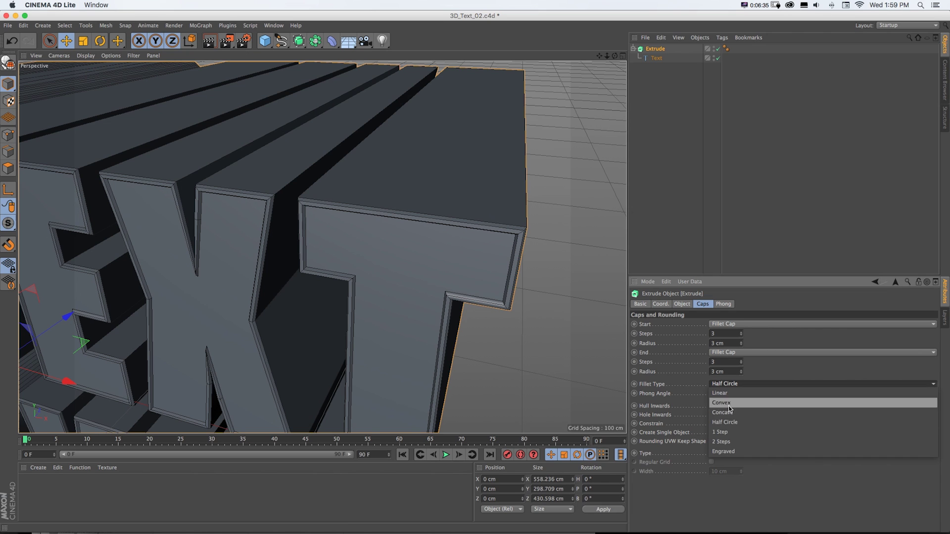
{"action": "left_click", "coordinate": [726, 432]}
{"action": "left_click", "coordinate": [729, 385]}
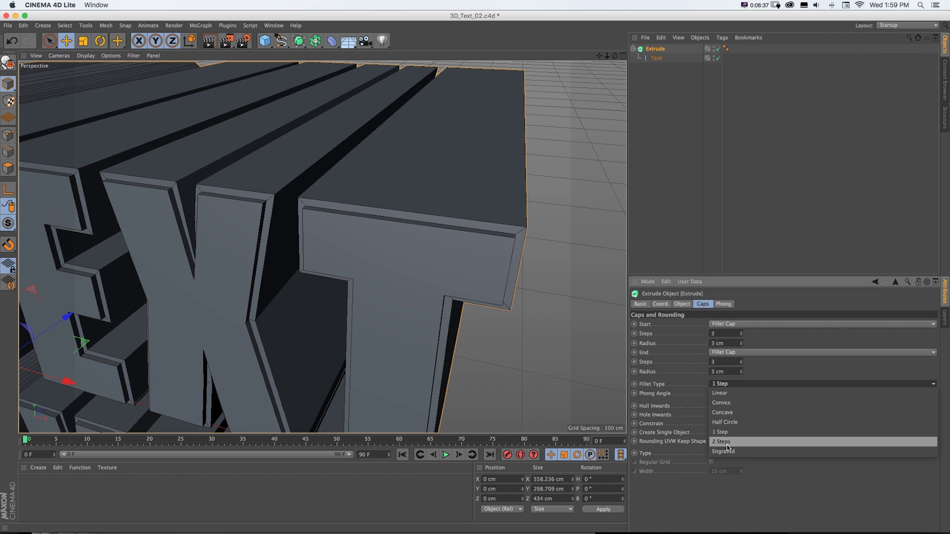
{"action": "left_click", "coordinate": [727, 442]}
{"action": "key", "text": "super+r"}
{"action": "left_click", "coordinate": [727, 384]}
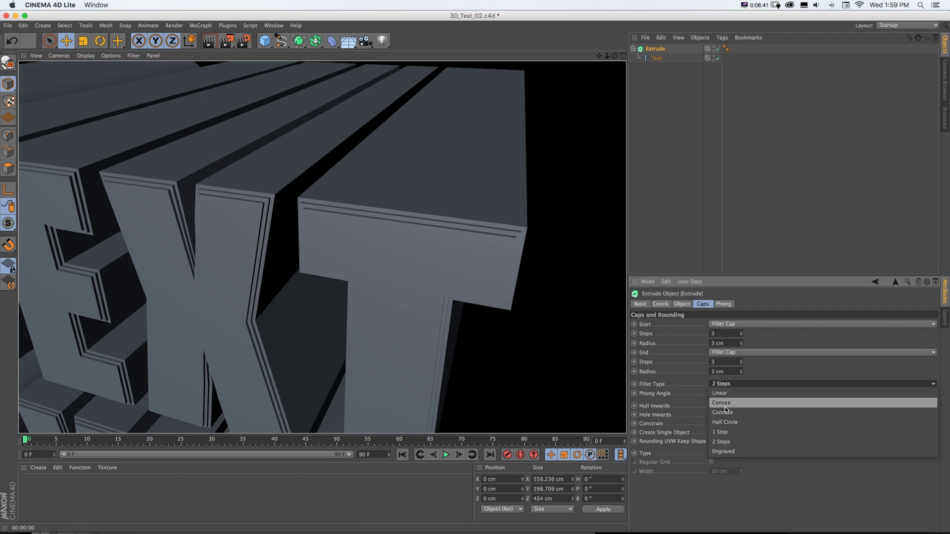
{"action": "left_click", "coordinate": [726, 404]}
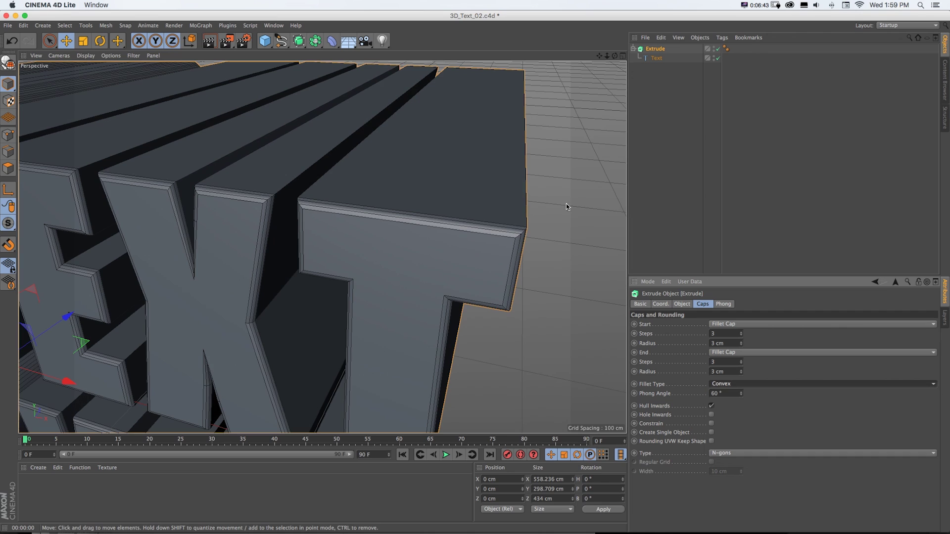
{"action": "scroll", "coordinate": [322, 248], "scroll_direction": "down", "scroll_amount": 10}
{"action": "left_click_drag", "start_coordinate": [323, 247], "coordinate": [633, 53], "text": "alt"}
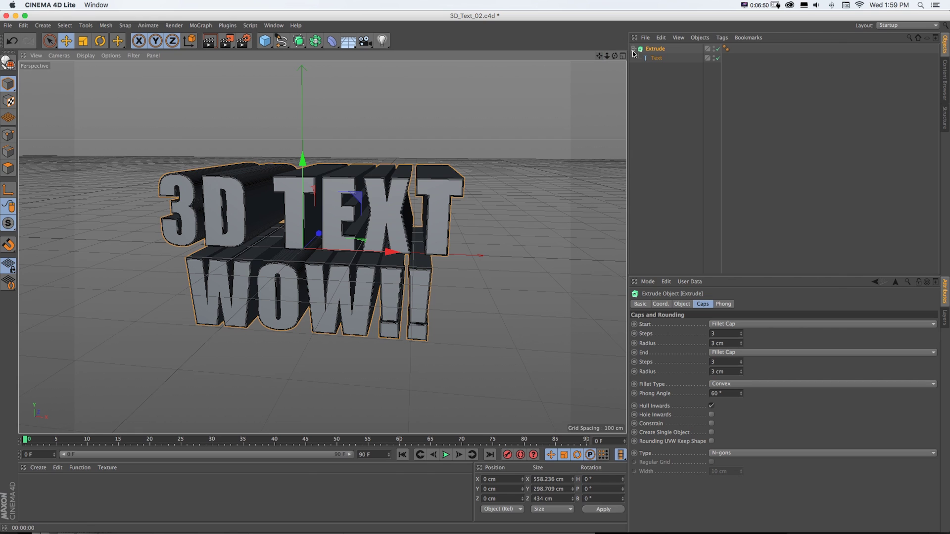
Duplicate the Text object inside the Extrude as Text.1, leaving the extrusion off.
{"action": "left_click", "coordinate": [655, 60]}
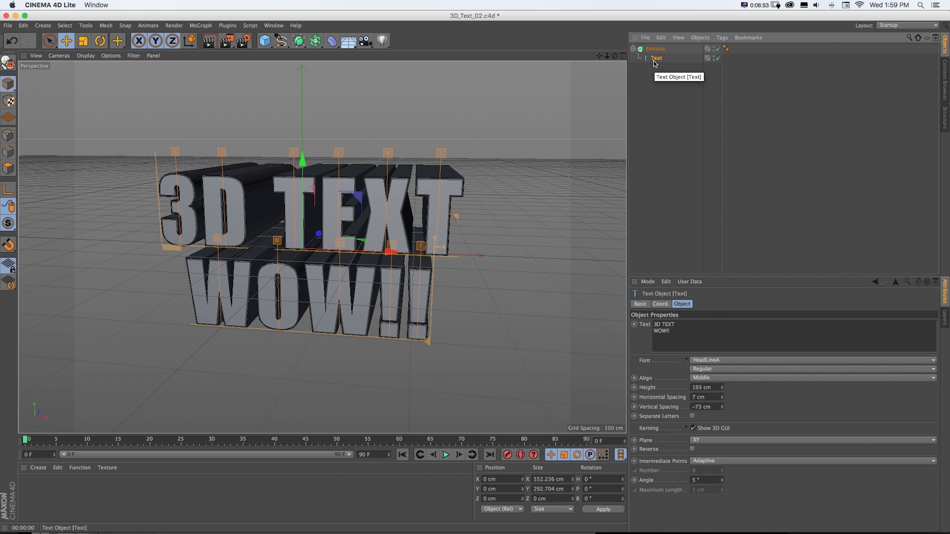
{"action": "left_click_drag", "start_coordinate": [281, 40], "coordinate": [676, 72]}
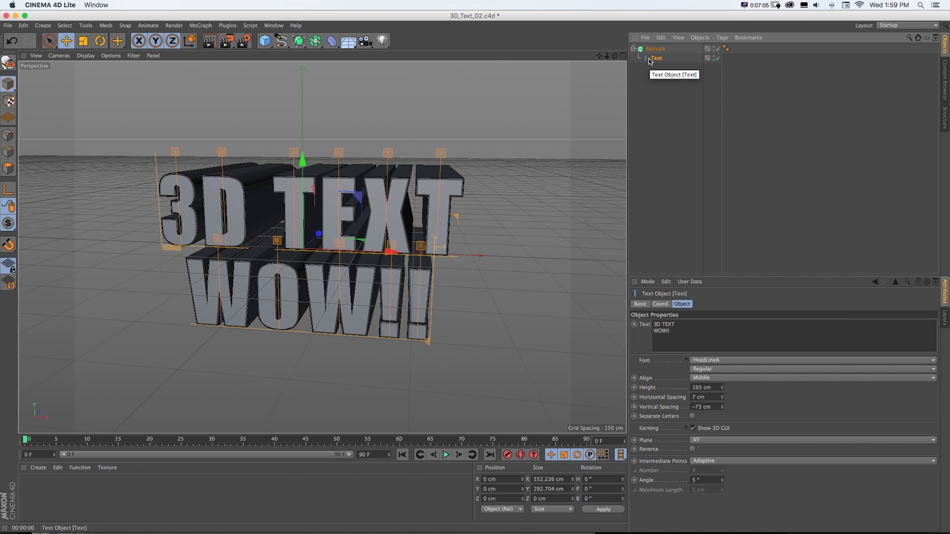
{"action": "left_click_drag", "start_coordinate": [650, 61], "coordinate": [651, 65]}
{"action": "left_click_drag", "start_coordinate": [651, 63], "coordinate": [651, 63], "text": "ctrl"}
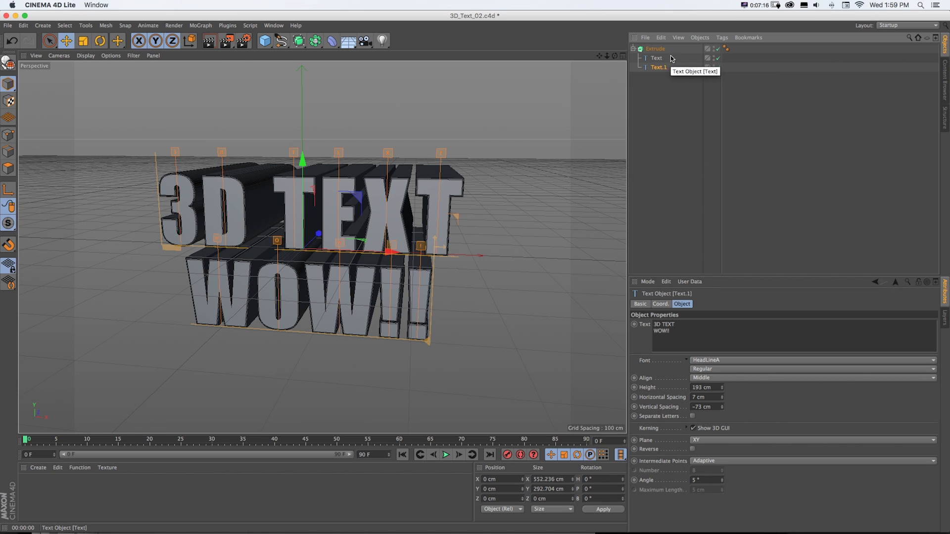
{"action": "left_click", "coordinate": [718, 49]}
{"action": "left_click", "coordinate": [718, 49]}
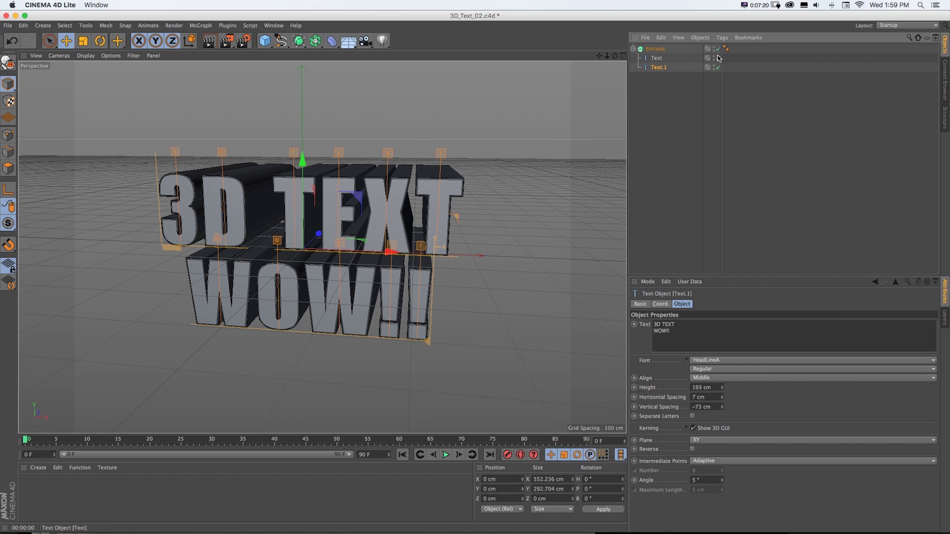
{"action": "left_click", "coordinate": [718, 67]}
{"action": "left_click", "coordinate": [717, 65]}
{"action": "left_click", "coordinate": [717, 49]}
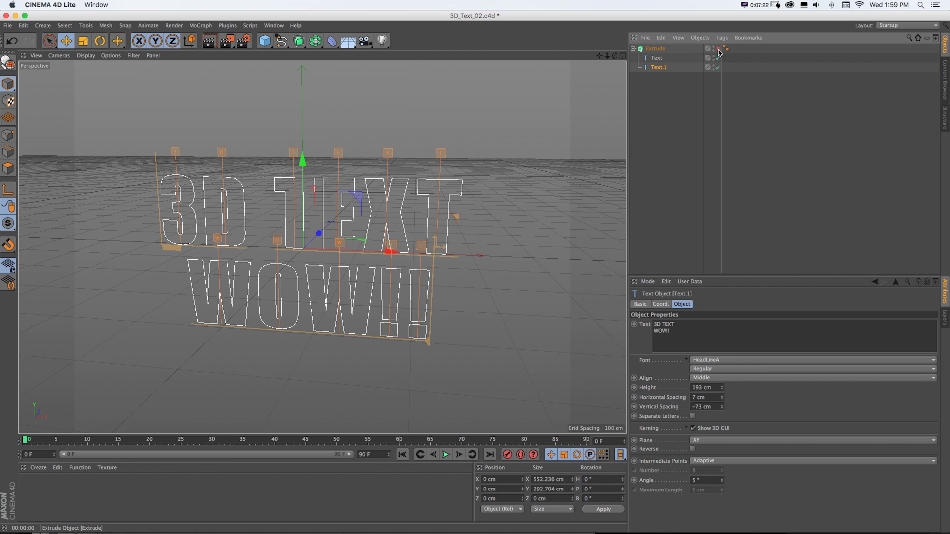
Edit the original Text object's content to '3D TEXT!'.
{"action": "left_click", "coordinate": [656, 60]}
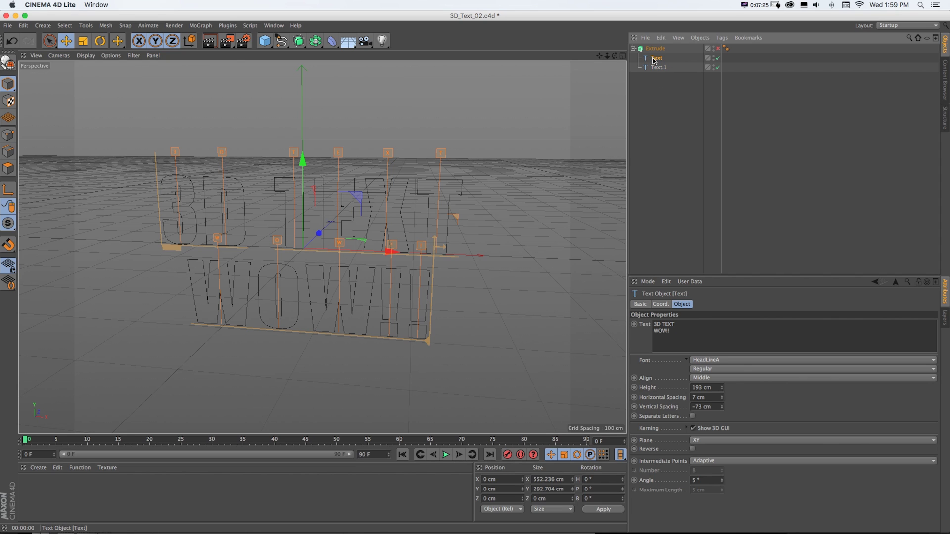
{"action": "left_click_drag", "start_coordinate": [672, 334], "coordinate": [633, 327]}
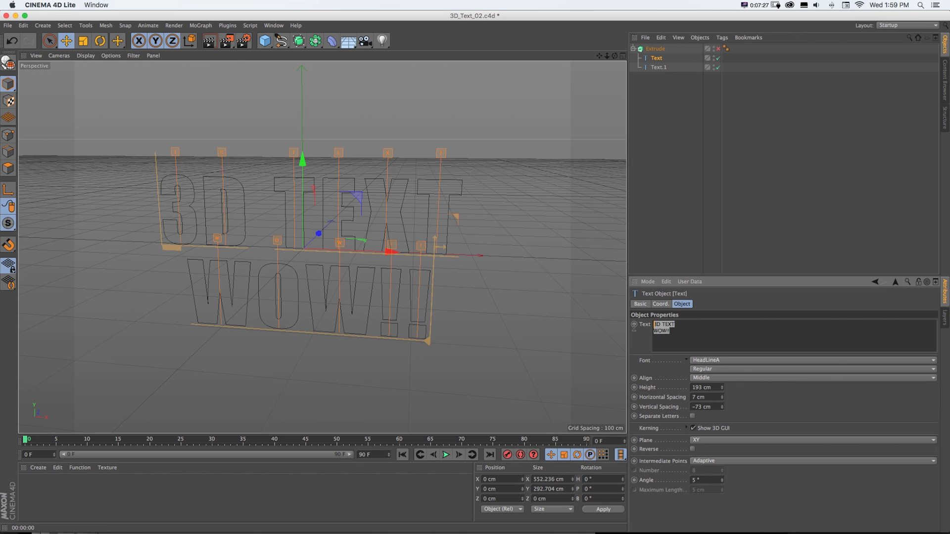
{"action": "key", "text": "Right"}
{"action": "key", "text": "BackSpace"}
{"action": "key", "text": "BackSpace"}
{"action": "key", "text": "BackSpace"}
{"action": "key", "text": "BackSpace"}
{"action": "key", "text": "BackSpace"}
{"action": "type", "text": "!"}
{"action": "left_click", "coordinate": [652, 70]}
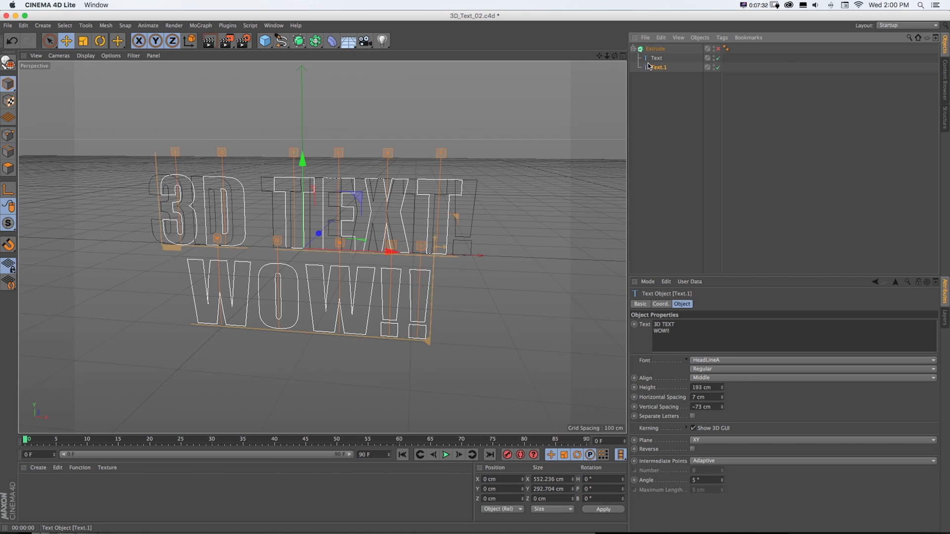
Change Text.1's content to 'ANIMATION!' and re-enable the Extrude.
{"action": "left_click", "coordinate": [717, 58]}
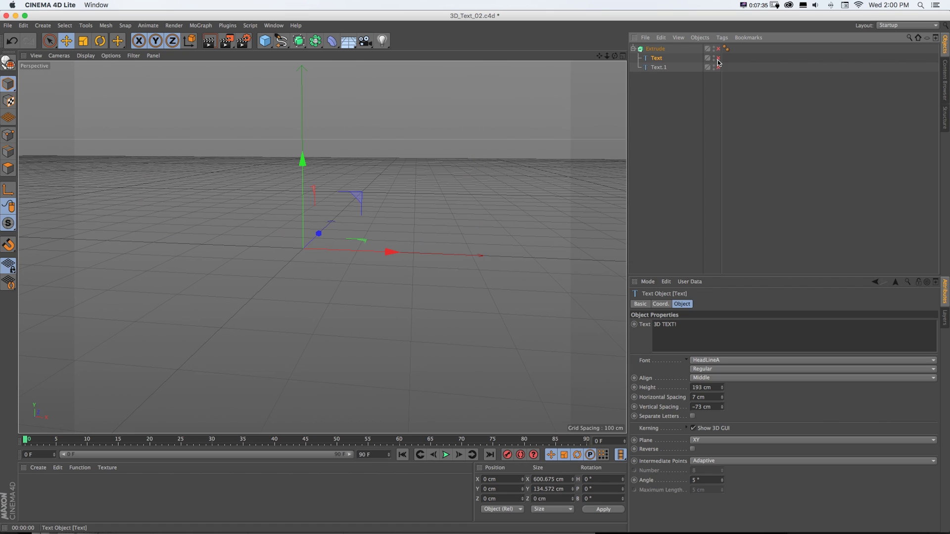
{"action": "left_click", "coordinate": [718, 68]}
{"action": "left_click", "coordinate": [657, 67]}
{"action": "left_click_drag", "start_coordinate": [653, 330], "coordinate": [618, 316]}
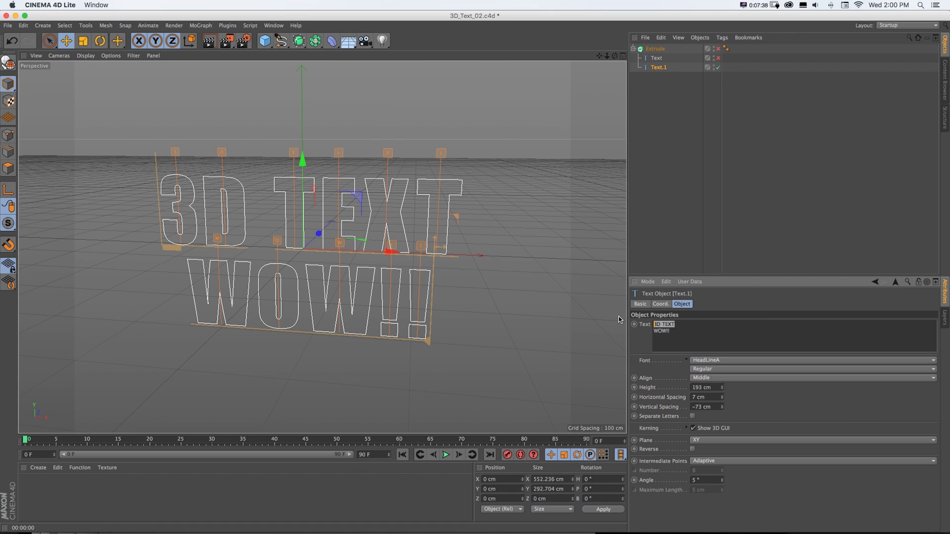
{"action": "key", "text": "BackSpace"}
{"action": "key", "text": "super+a"}
{"action": "type", "text": "ANIMATION!"}
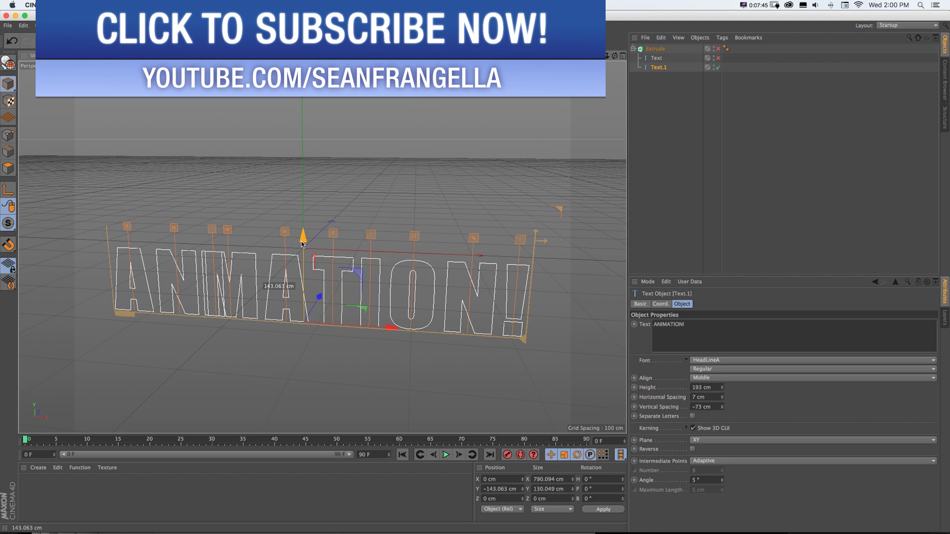
{"action": "left_click", "coordinate": [718, 48]}
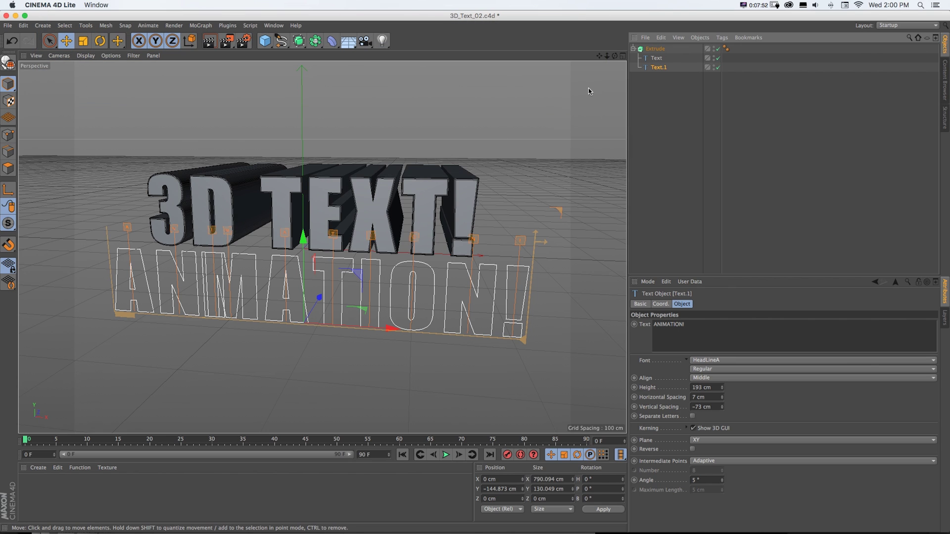
Enable Hierarchical on the Extrude so ANIMATION! is extruded as well.
{"action": "left_click", "coordinate": [650, 50]}
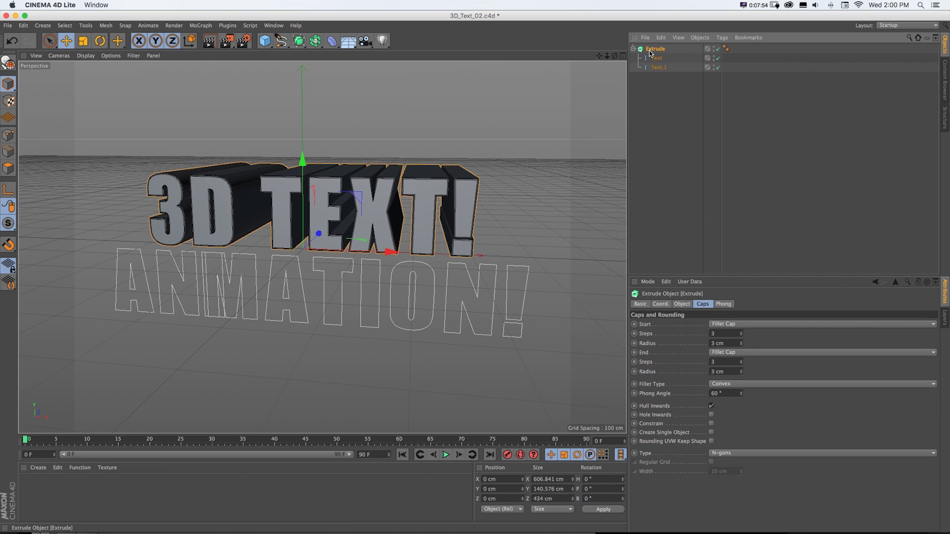
{"action": "left_click", "coordinate": [682, 304]}
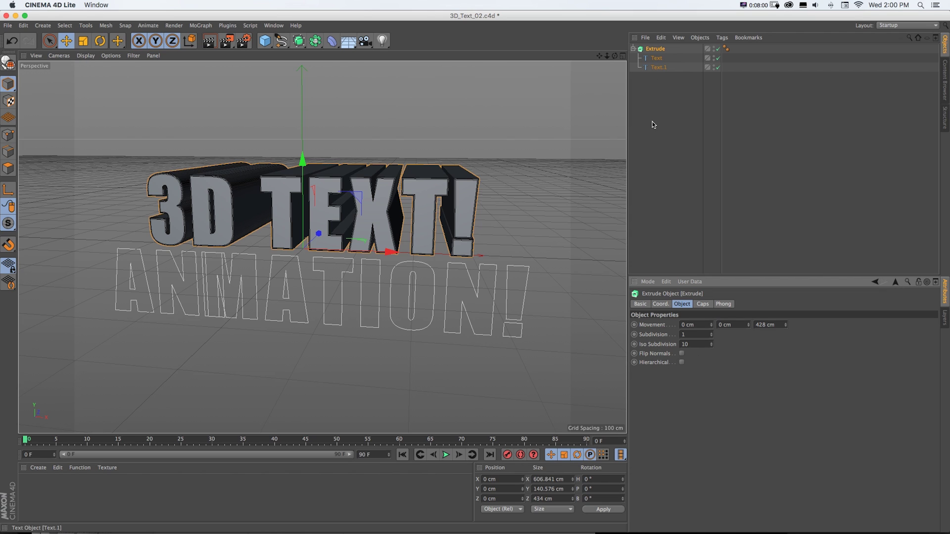
{"action": "left_click", "coordinate": [682, 362]}
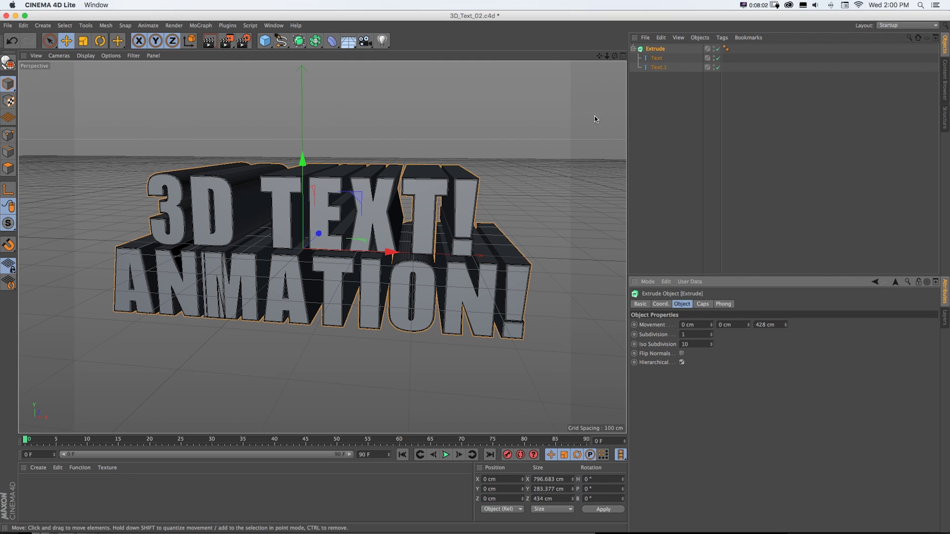
Rename Text.1 to 'Text line 2', shrink it to 143 cm, and raise it under 3D TEXT!
{"action": "left_click", "coordinate": [656, 66]}
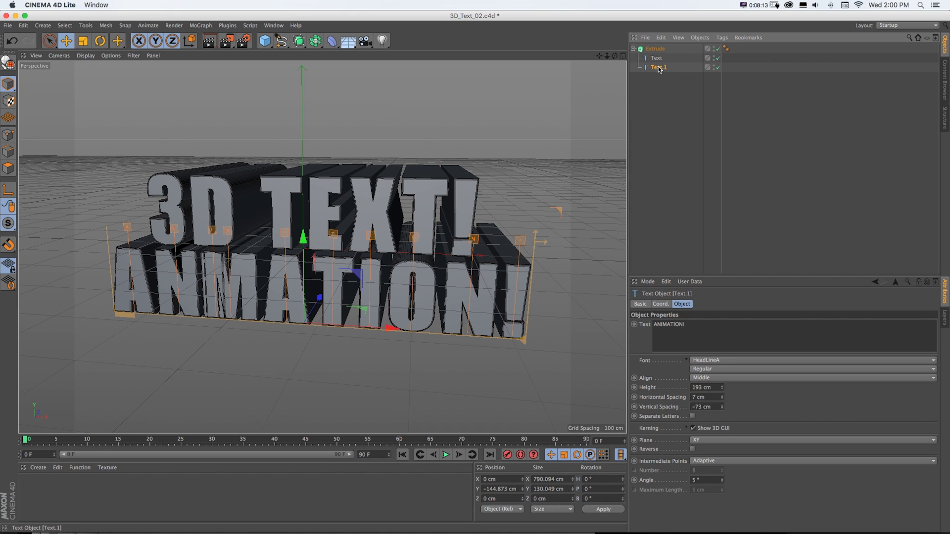
{"action": "double_click", "coordinate": [659, 68]}
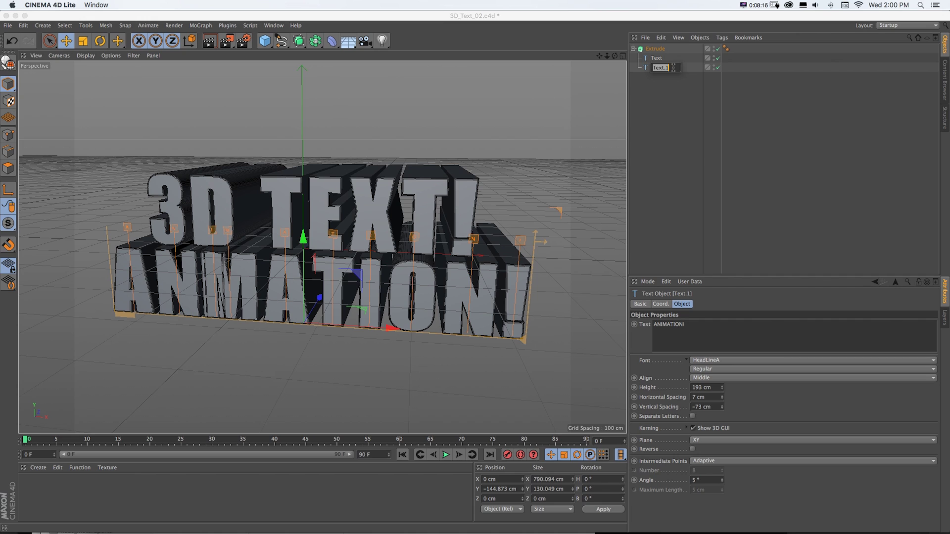
{"action": "key", "text": "BackSpace"}
{"action": "key", "text": "Return"}
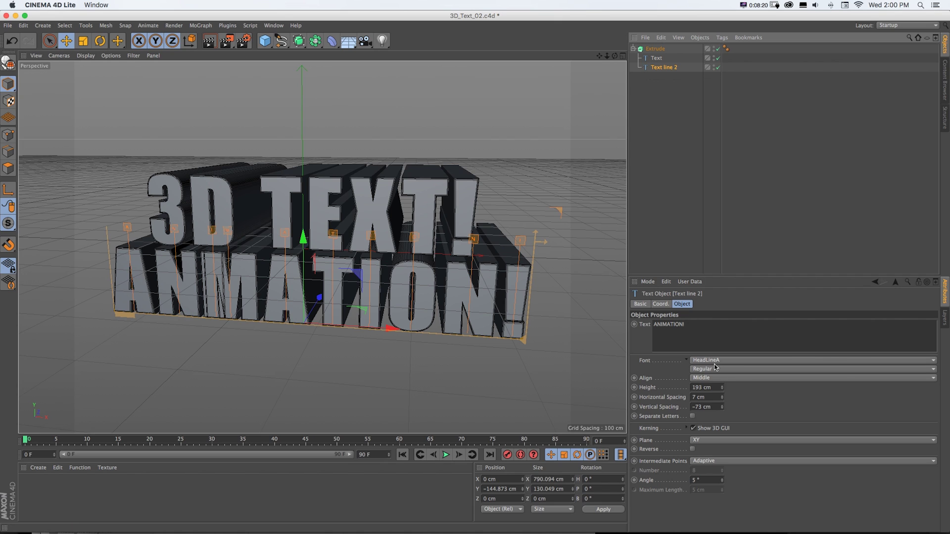
{"action": "left_click_drag", "start_coordinate": [722, 387], "coordinate": [722, 403]}
{"action": "left_click_drag", "start_coordinate": [303, 247], "coordinate": [303, 231]}
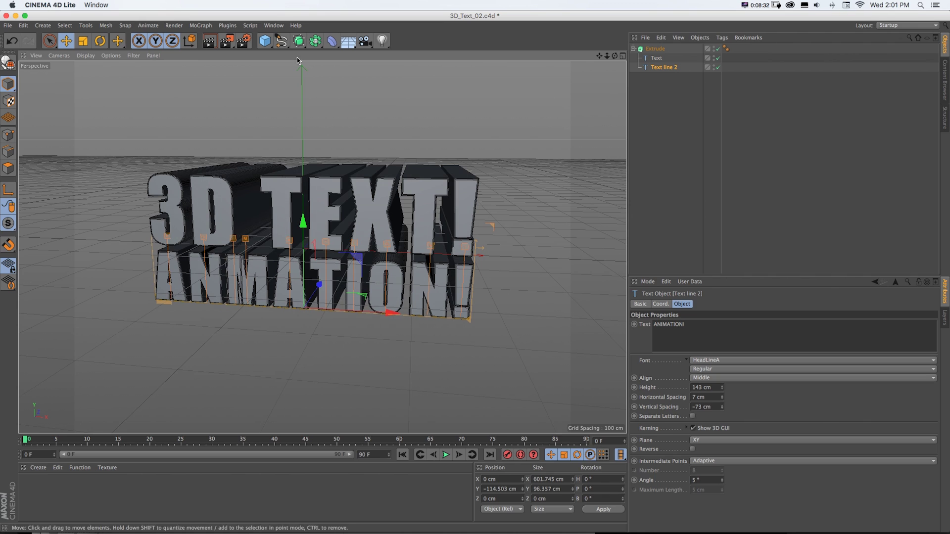
Add a Circle spline, shrink it to about a quarter size and raise it above the text.
{"action": "left_click", "coordinate": [281, 45]}
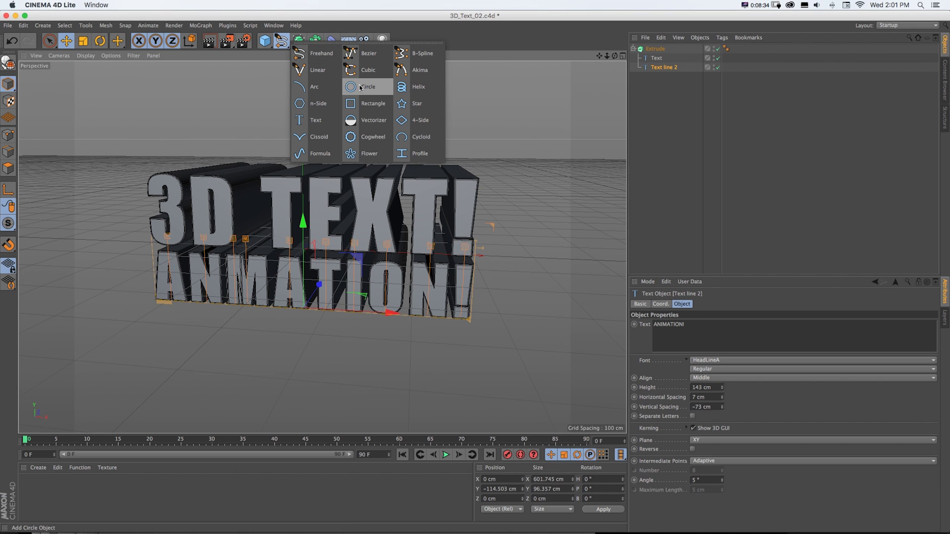
{"action": "left_click", "coordinate": [360, 88]}
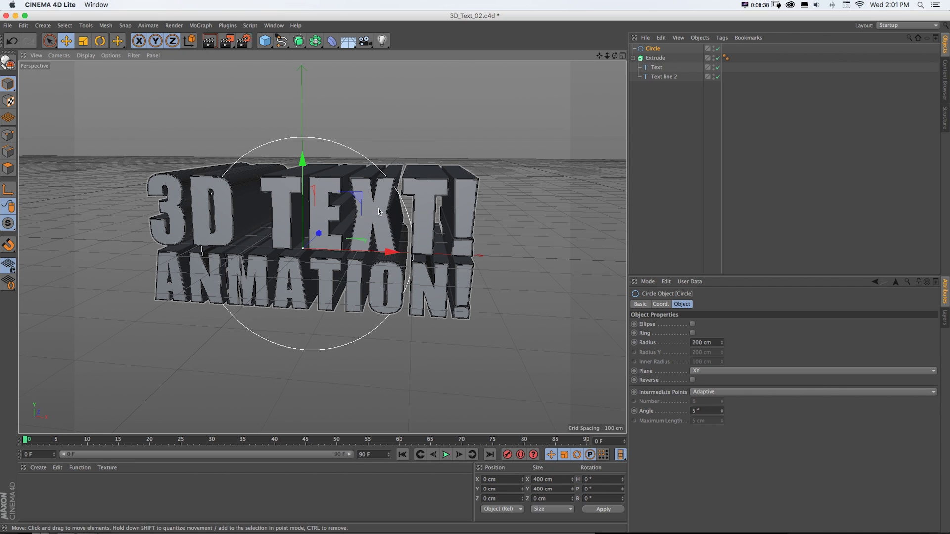
{"action": "left_click_drag", "start_coordinate": [304, 156], "coordinate": [311, 115]}
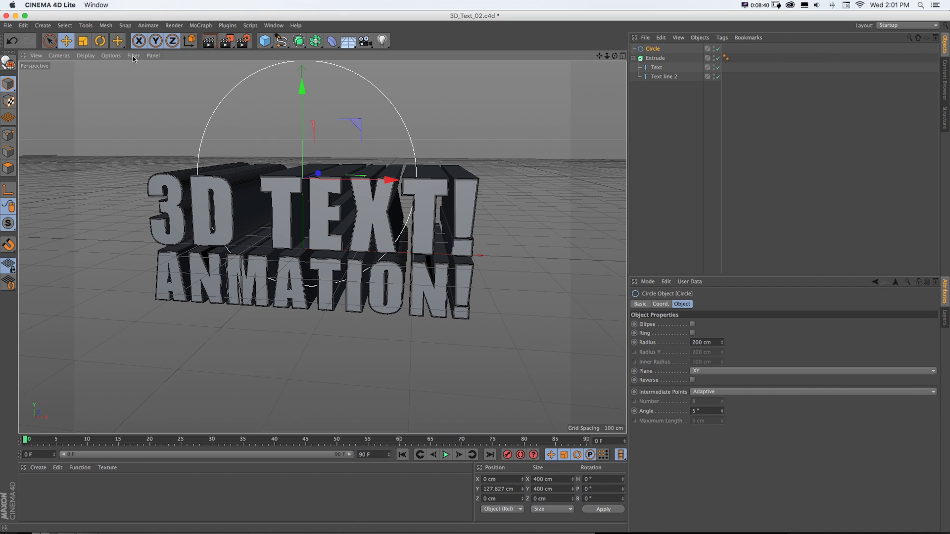
{"action": "left_click", "coordinate": [83, 42]}
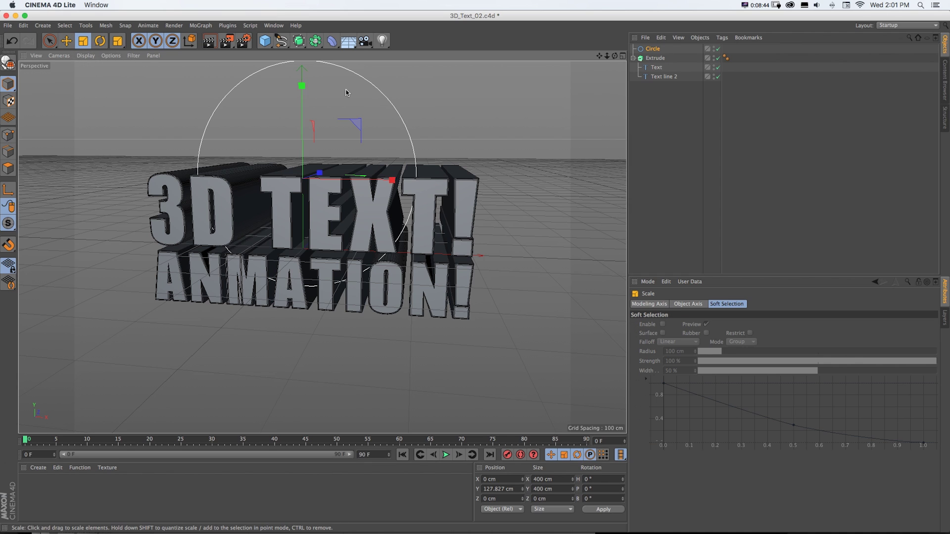
{"action": "left_click_drag", "start_coordinate": [386, 208], "coordinate": [317, 208]}
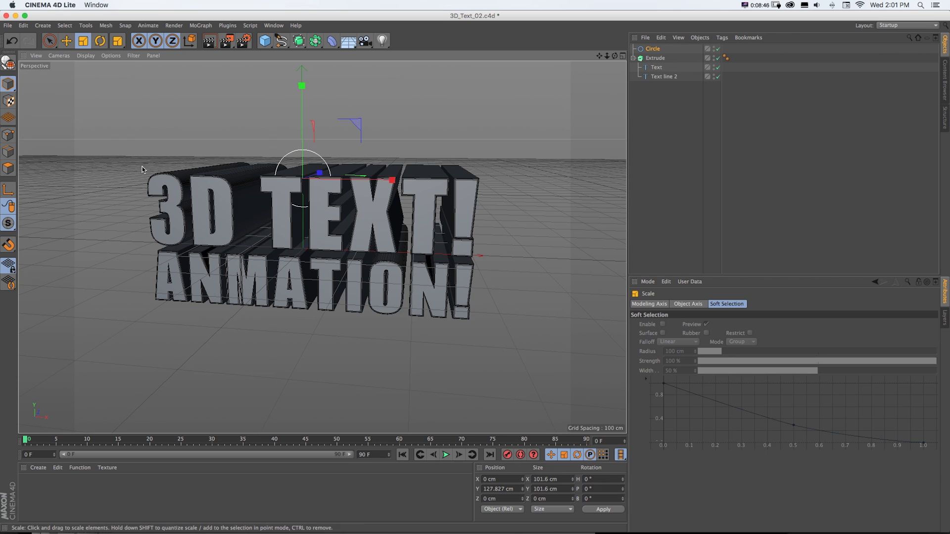
{"action": "key", "text": "e"}
{"action": "left_click_drag", "start_coordinate": [302, 90], "coordinate": [302, 48]}
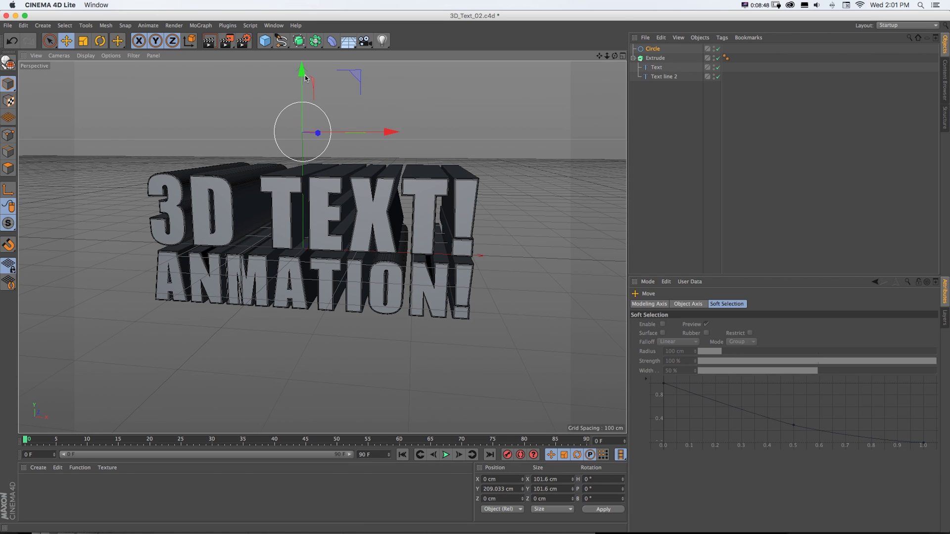
Place the Circle inside the Extrude so it extrudes into a cylinder with the lettering.
{"action": "left_click_drag", "start_coordinate": [653, 51], "coordinate": [653, 62]}
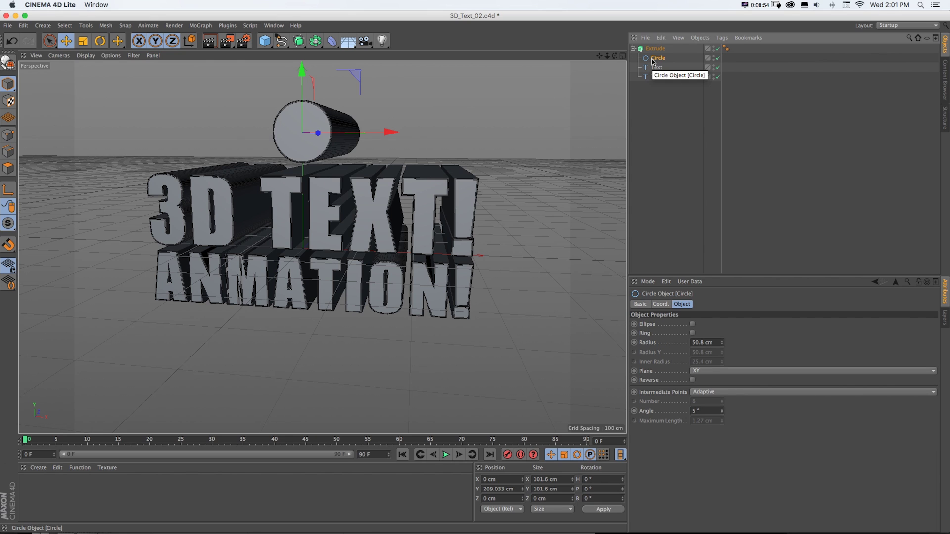
{"action": "left_click_drag", "start_coordinate": [599, 56], "coordinate": [520, 125]}
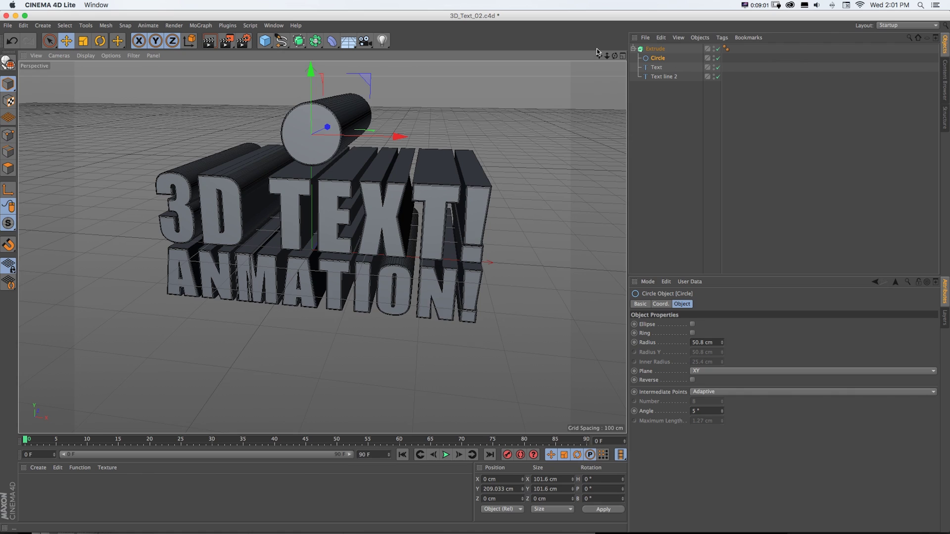
{"action": "left_click_drag", "start_coordinate": [599, 54], "coordinate": [597, 57]}
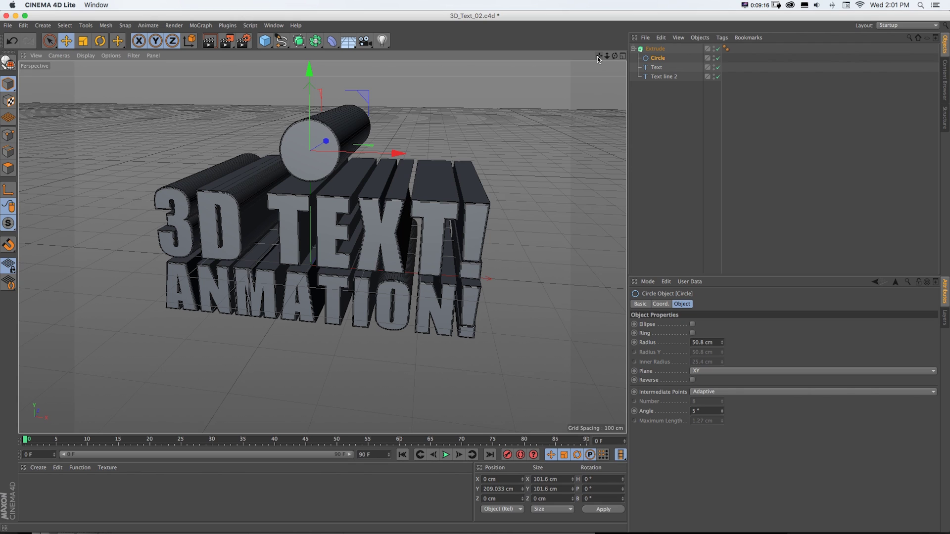
{"action": "left_click_drag", "start_coordinate": [598, 57], "coordinate": [595, 67]}
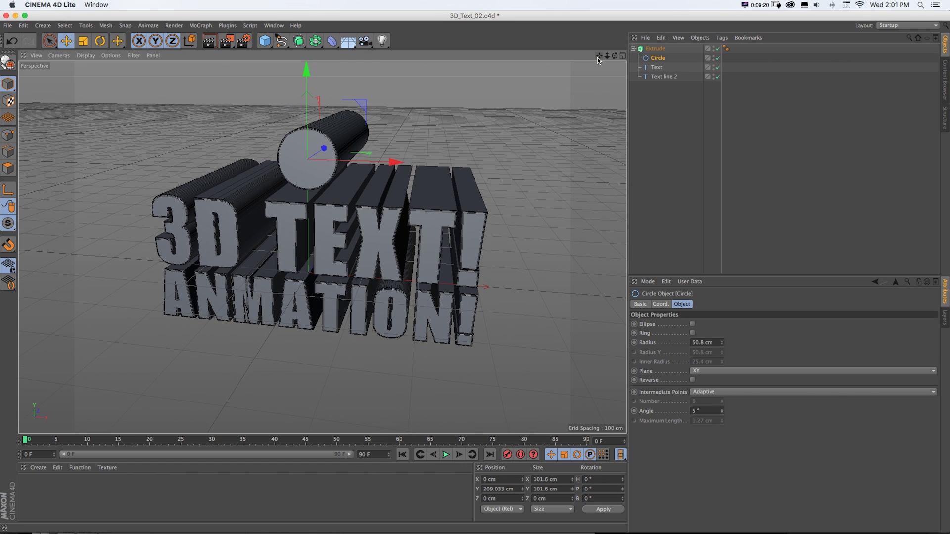
Save the Cinema 4D scene and select 3D_Text_02.c4d in the After Effects Project panel.
{"action": "key", "text": "super+s"}
{"action": "key", "text": "super+Tab"}
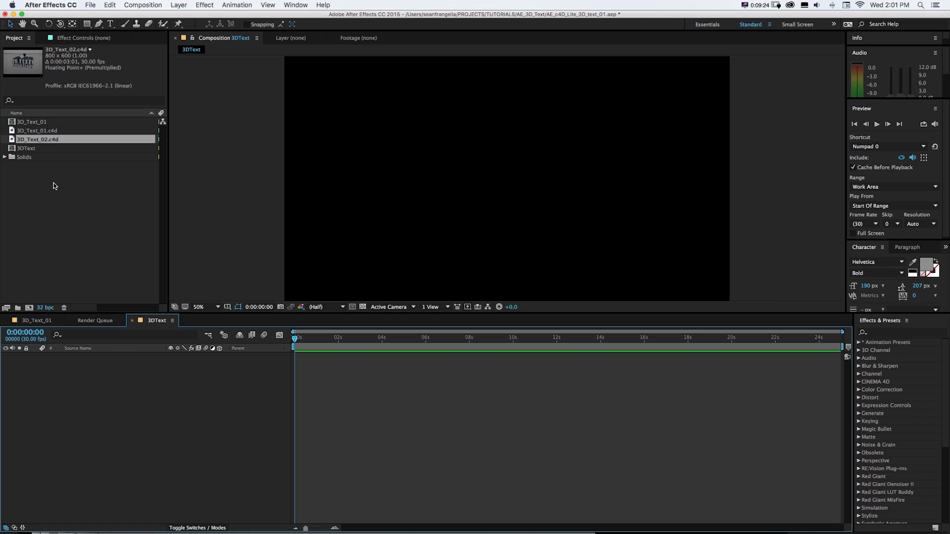
{"action": "left_click", "coordinate": [11, 141]}
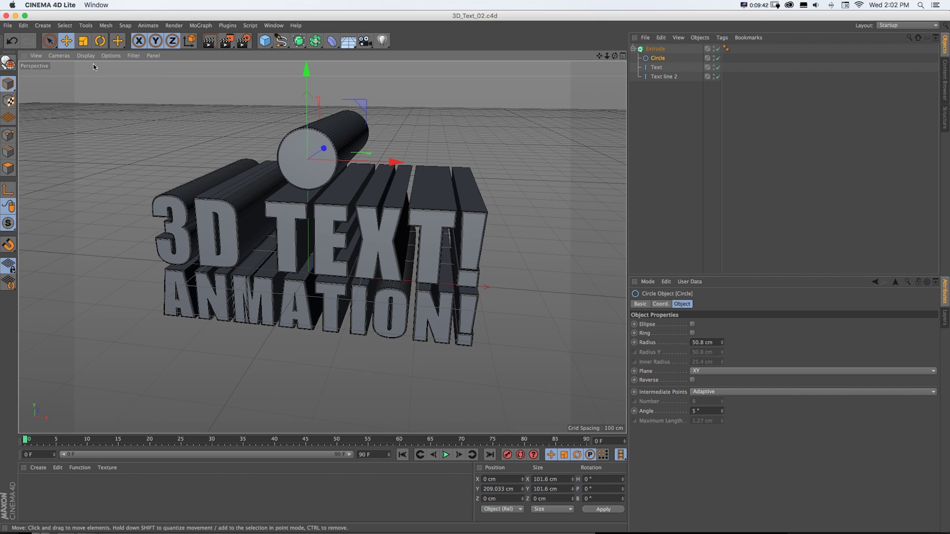
Set the render output width to 1920 and height to 1080.
{"action": "left_click", "coordinate": [245, 47]}
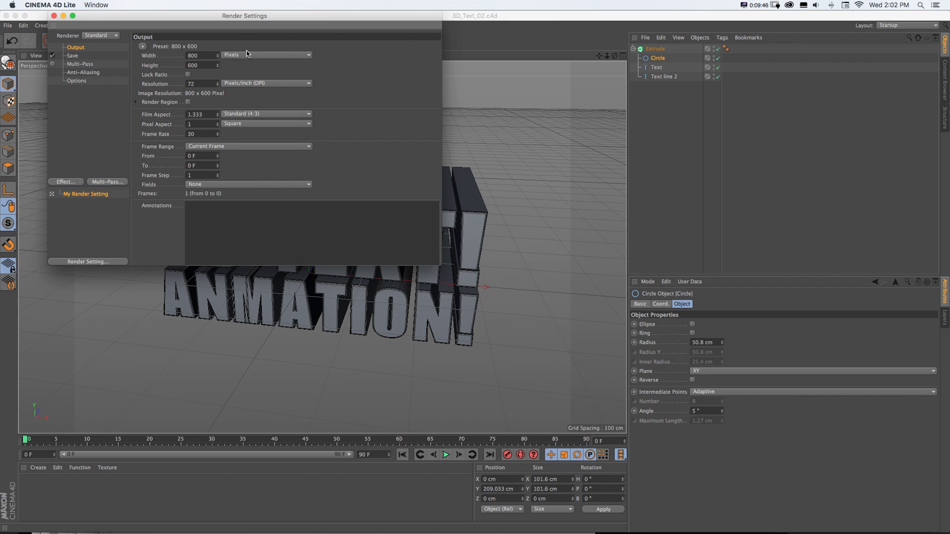
{"action": "left_click_drag", "start_coordinate": [173, 23], "coordinate": [414, 108]}
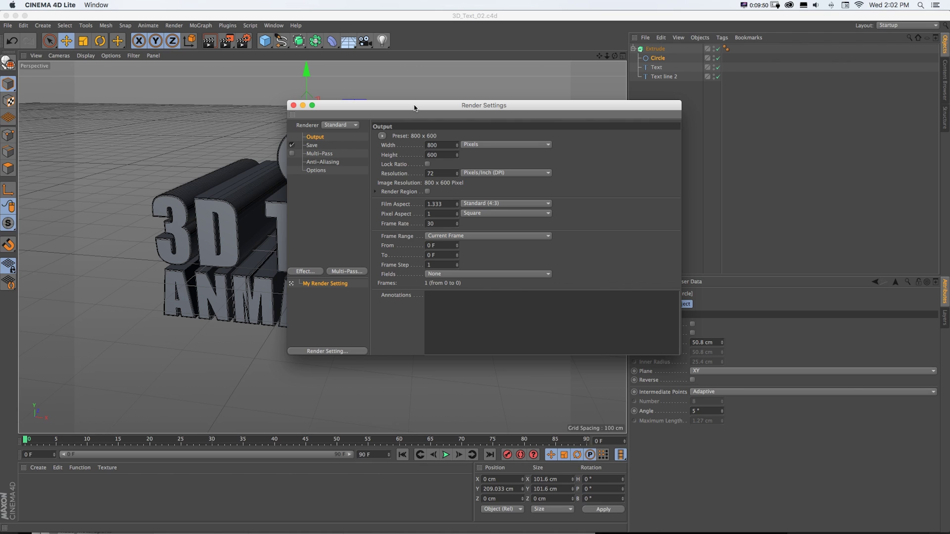
{"action": "double_click", "coordinate": [442, 145]}
{"action": "type", "text": "1920"}
{"action": "key", "text": "Tab"}
{"action": "type", "text": "1080"}
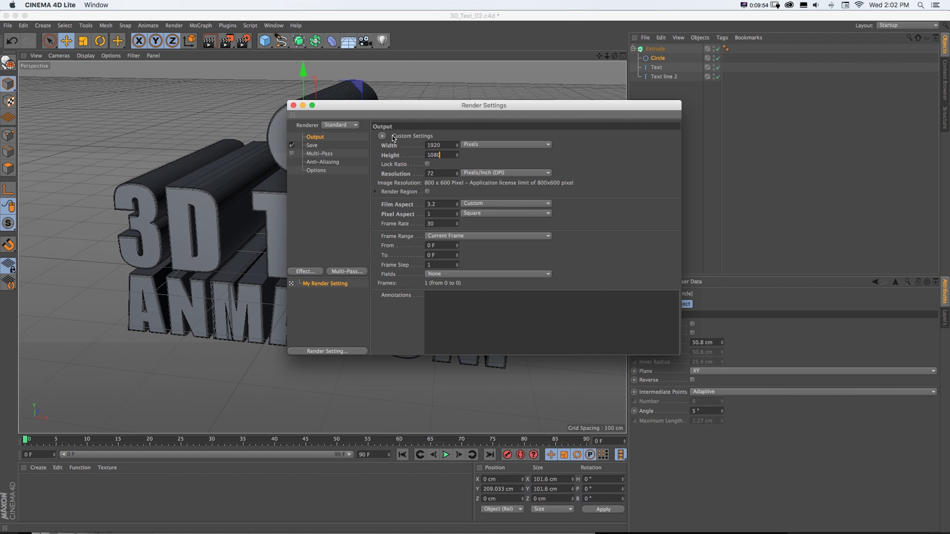
{"action": "left_click", "coordinate": [293, 105]}
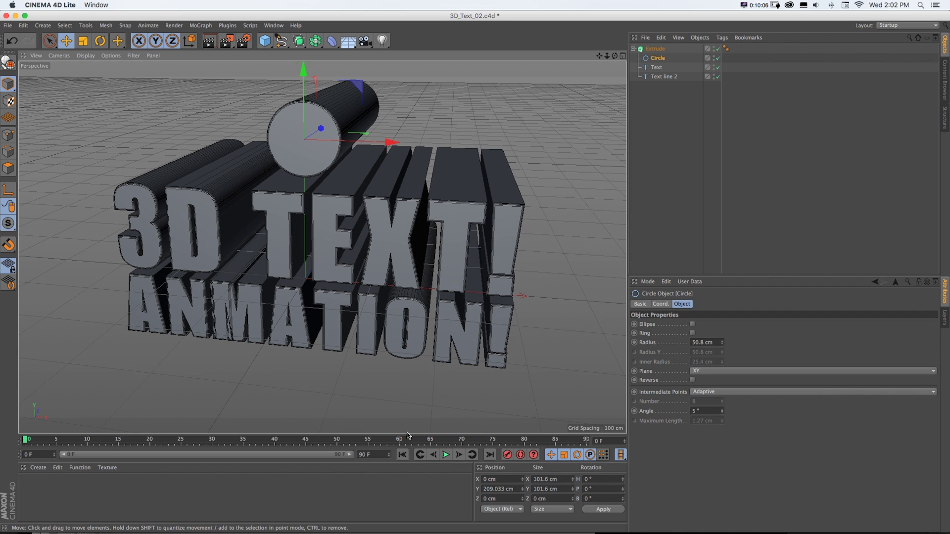
Shrink the 3D view, reframe the text at a lower head-on angle, and save the scene.
{"action": "mouse_move", "coordinate": [416, 434]}
{"action": "left_mouse_down"}
{"action": "mouse_move", "coordinate": [439, 334]}
{"action": "mouse_move", "coordinate": [438, 391]}
{"action": "mouse_move", "coordinate": [439, 344]}
{"action": "left_mouse_up"}
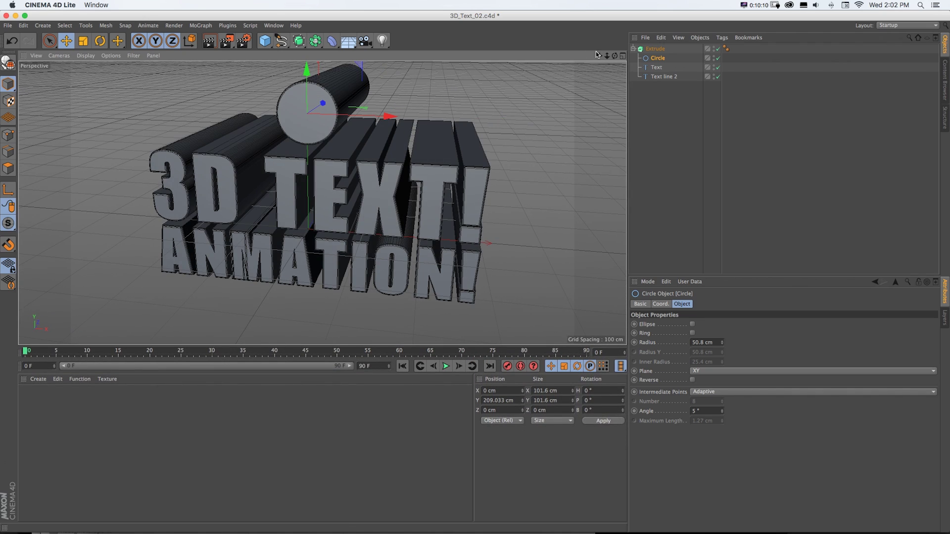
{"action": "left_click_drag", "start_coordinate": [600, 56], "coordinate": [582, 66]}
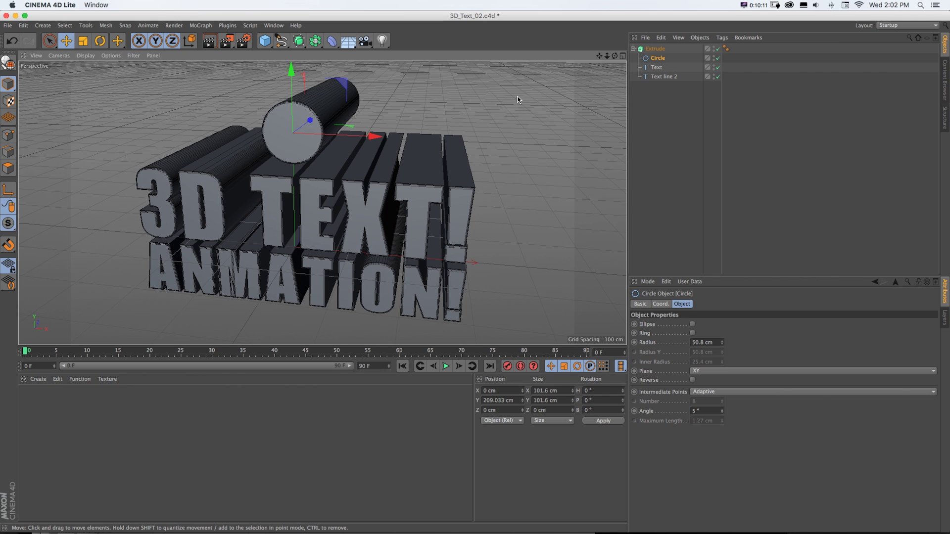
{"action": "left_click_drag", "start_coordinate": [518, 100], "coordinate": [516, 93], "text": "alt"}
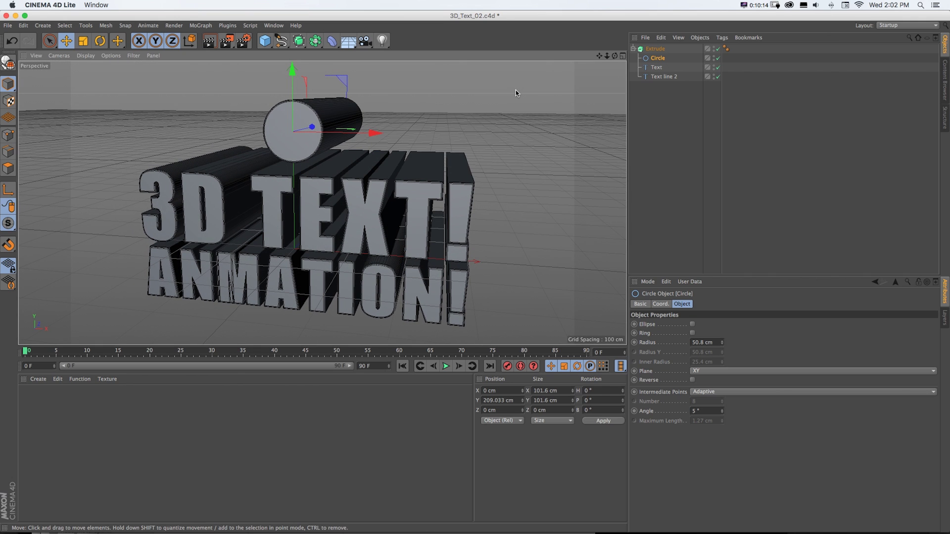
{"action": "key", "text": "super+s"}
Save the After Effects project, enlarge the Cinema 4D view, orbit lower and closer, save, and return.
{"action": "key", "text": "super+Tab"}
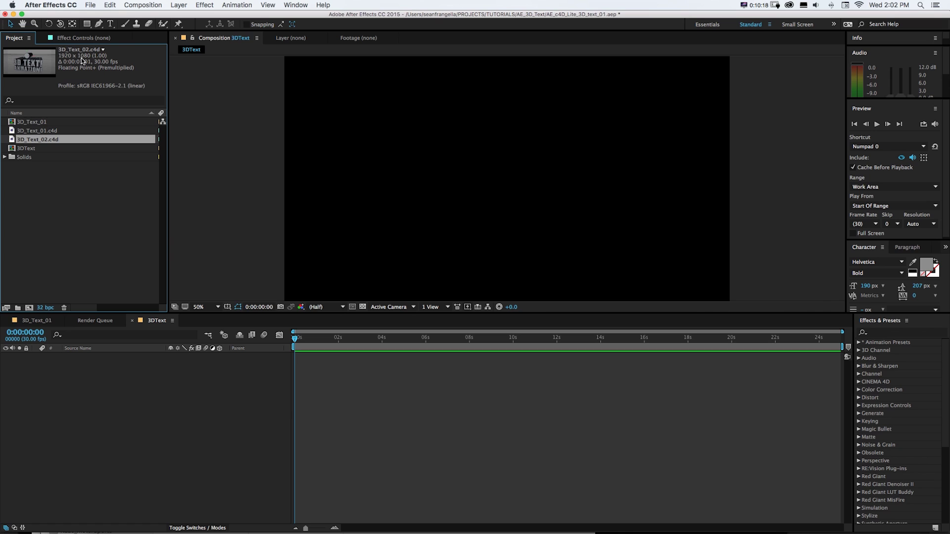
{"action": "key", "text": "super+s"}
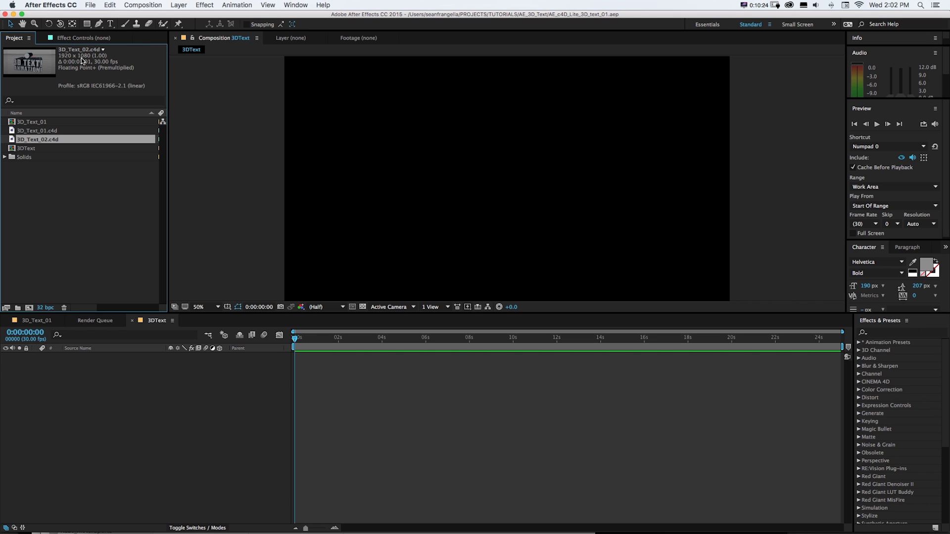
{"action": "key", "text": "super+e"}
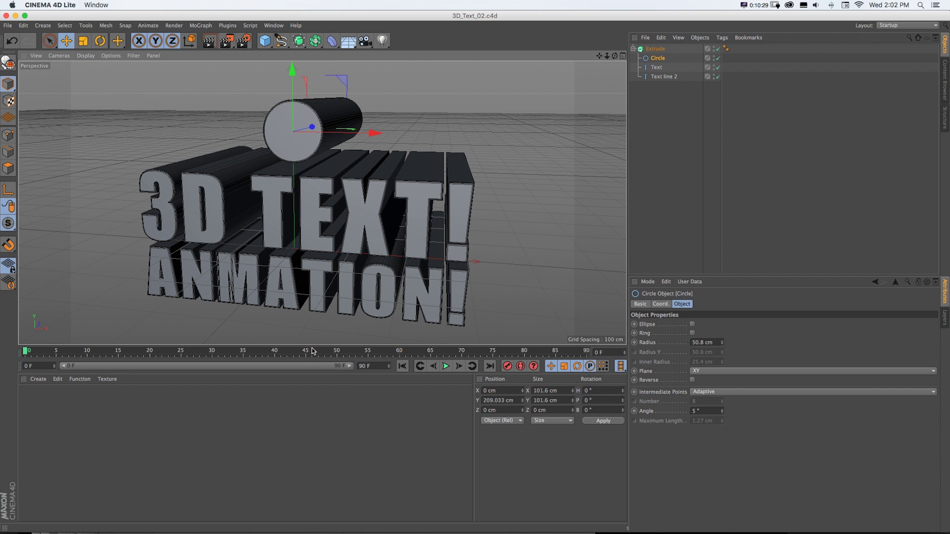
{"action": "left_click_drag", "start_coordinate": [312, 347], "coordinate": [306, 423]}
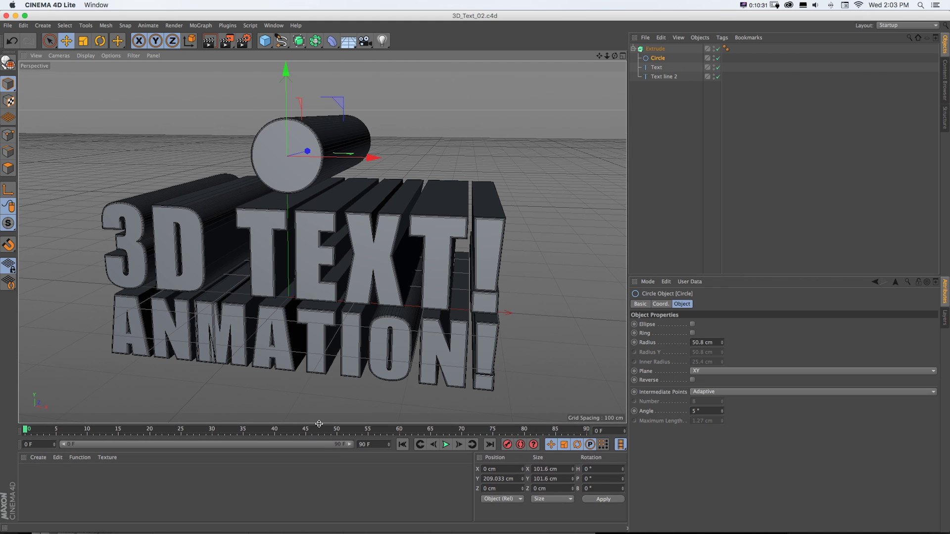
{"action": "left_click_drag", "start_coordinate": [306, 317], "coordinate": [311, 299], "text": "alt"}
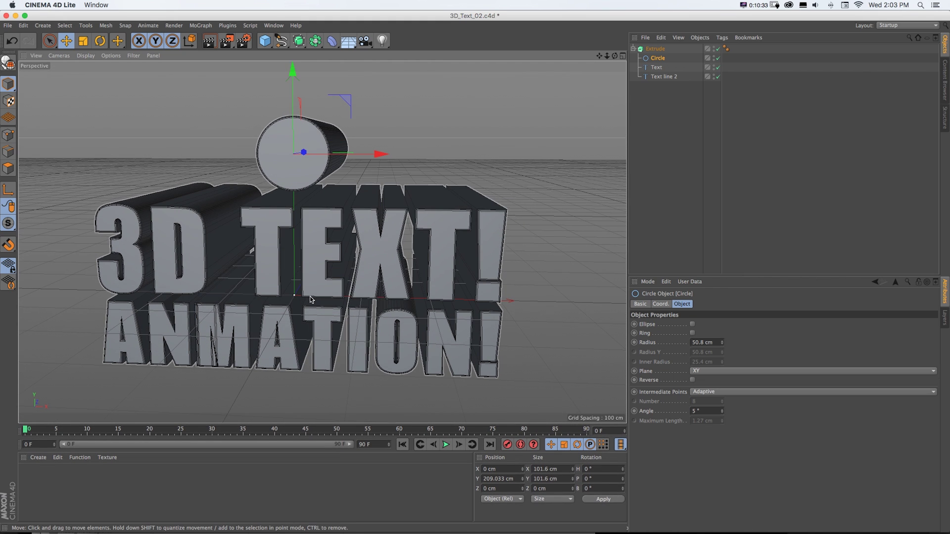
{"action": "key", "text": "super+s"}
{"action": "key", "text": "super+Tab"}
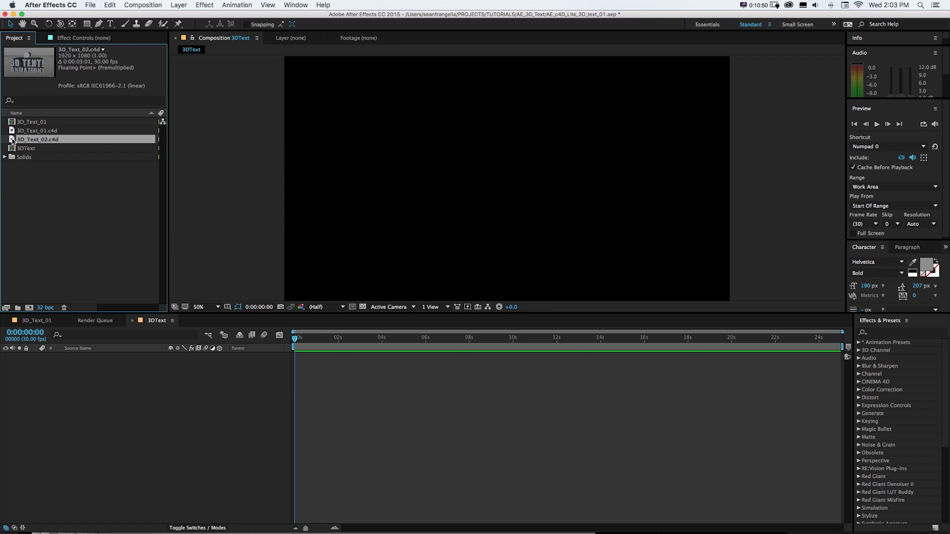
Build a new 3D_Text_02 composition from the 3D_Text_02.c4d footage and view the Cineware renderer choices.
{"action": "mouse_move", "coordinate": [11, 140]}
{"action": "left_mouse_down"}
{"action": "mouse_move", "coordinate": [106, 180]}
{"action": "mouse_move", "coordinate": [29, 310]}
{"action": "left_mouse_up"}
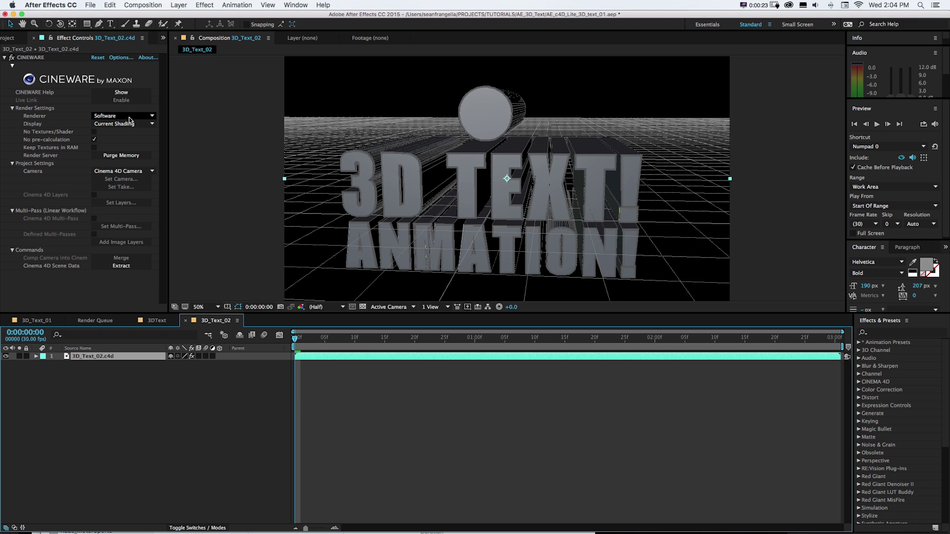
{"action": "left_click", "coordinate": [132, 118]}
Set the Cineware renderer to Standard (Final) and turn on the transparency grid.
{"action": "left_click", "coordinate": [126, 125]}
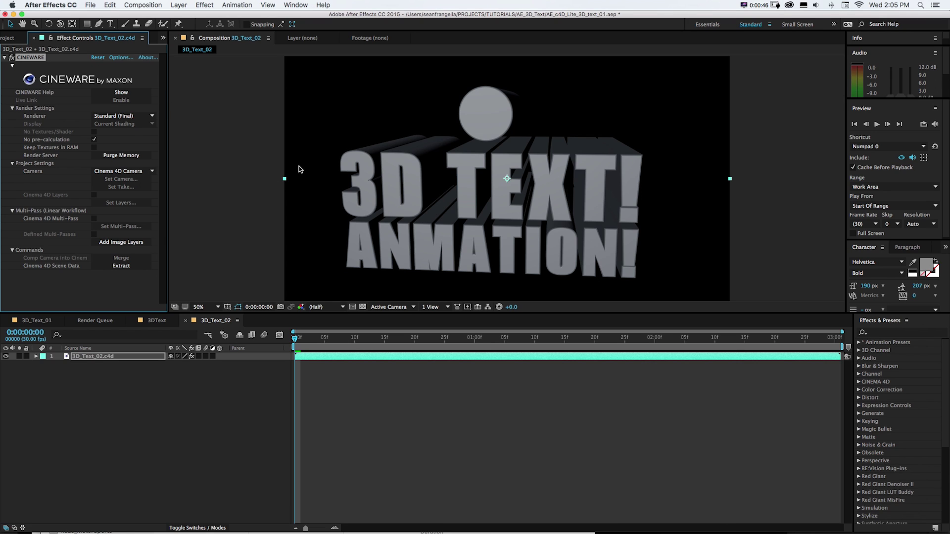
{"action": "left_click", "coordinate": [362, 307]}
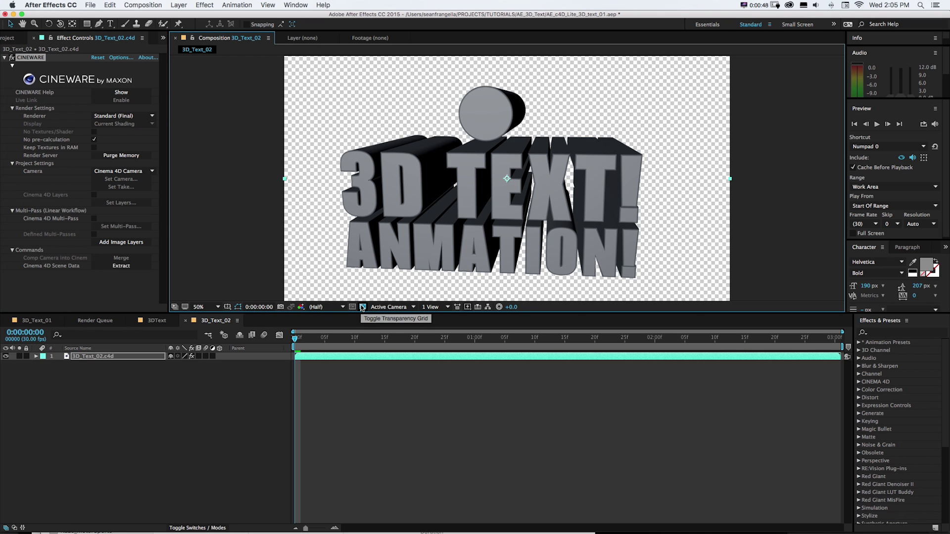
{"action": "left_click", "coordinate": [362, 307]}
{"action": "left_click", "coordinate": [363, 307]}
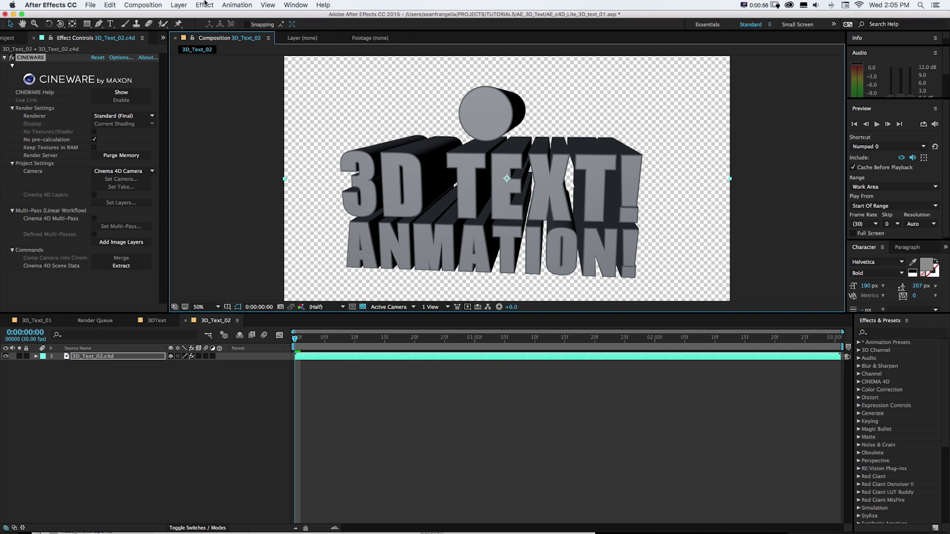
{"action": "left_click", "coordinate": [179, 5]}
Create a bright red solid layer named Background.
{"action": "mouse_move", "coordinate": [188, 15]}
{"action": "left_click", "coordinate": [321, 23]}
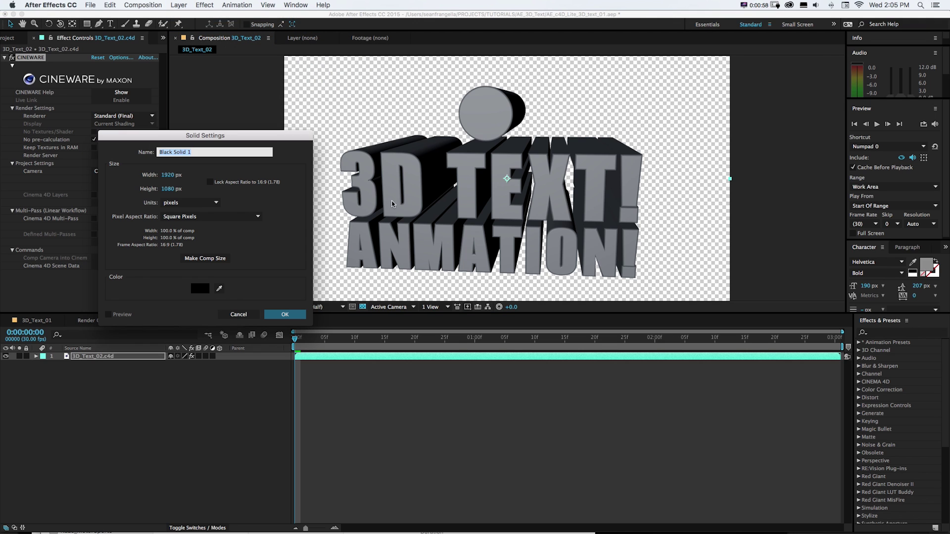
{"action": "left_click", "coordinate": [200, 288]}
{"action": "left_click", "coordinate": [329, 178]}
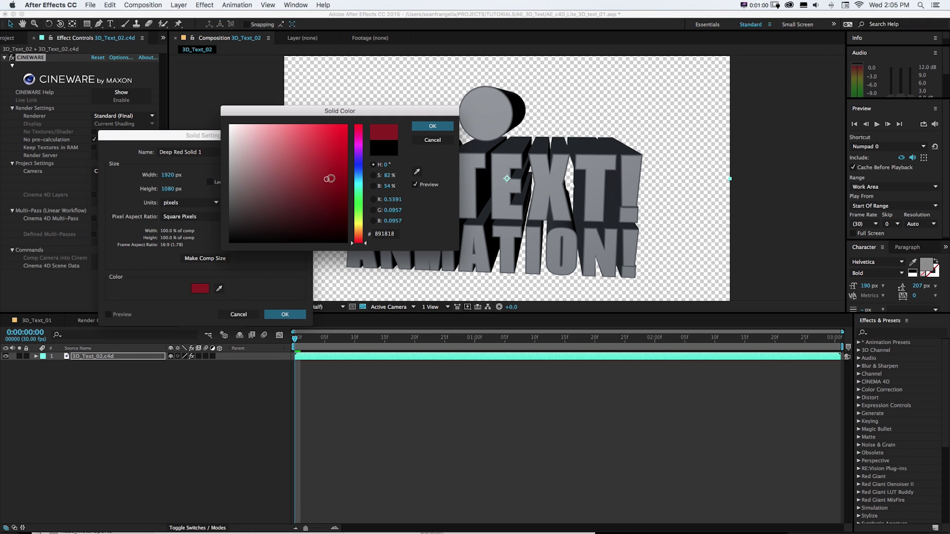
{"action": "left_click", "coordinate": [333, 166]}
{"action": "left_click", "coordinate": [429, 128]}
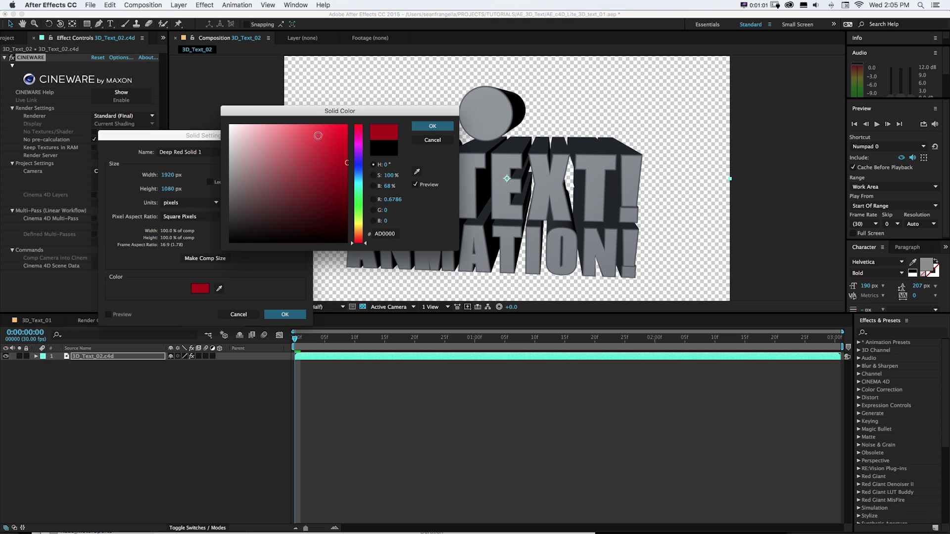
{"action": "left_click", "coordinate": [216, 154]}
{"action": "type", "text": "Backgroun"}
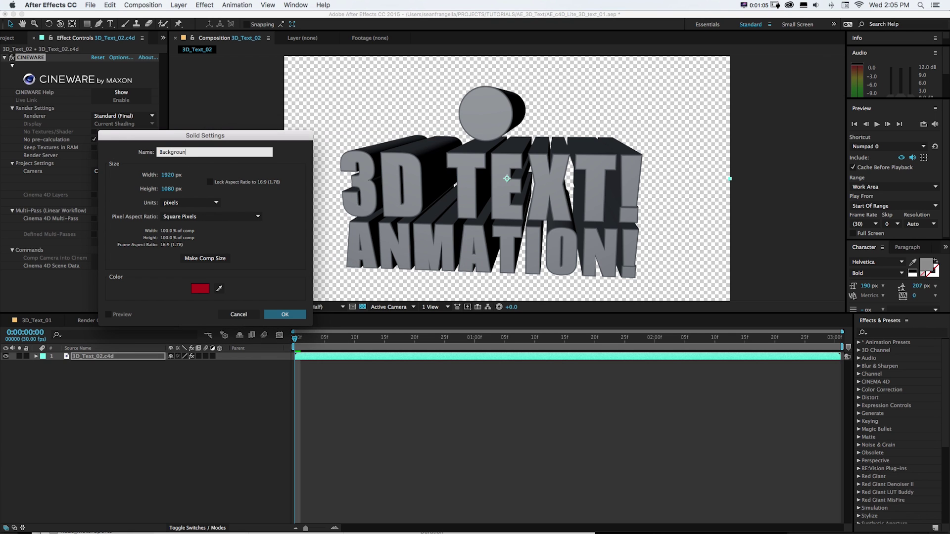
{"action": "type", "text": "d"}
{"action": "key", "text": "Return"}
Place the 3D text layer above Background and apply the Glow effect to the adjustment layer.
{"action": "left_click_drag", "start_coordinate": [100, 361], "coordinate": [93, 359]}
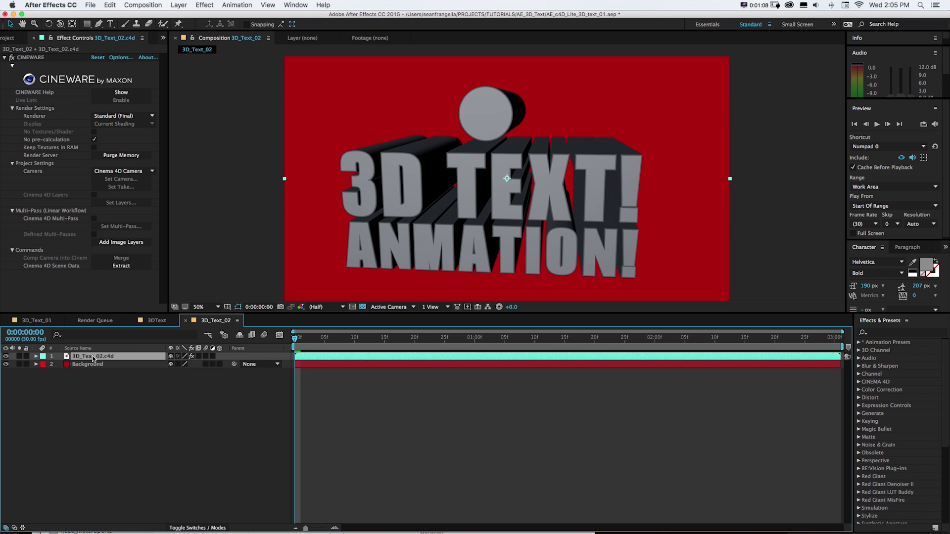
{"action": "left_click", "coordinate": [178, 5]}
{"action": "mouse_move", "coordinate": [180, 17]}
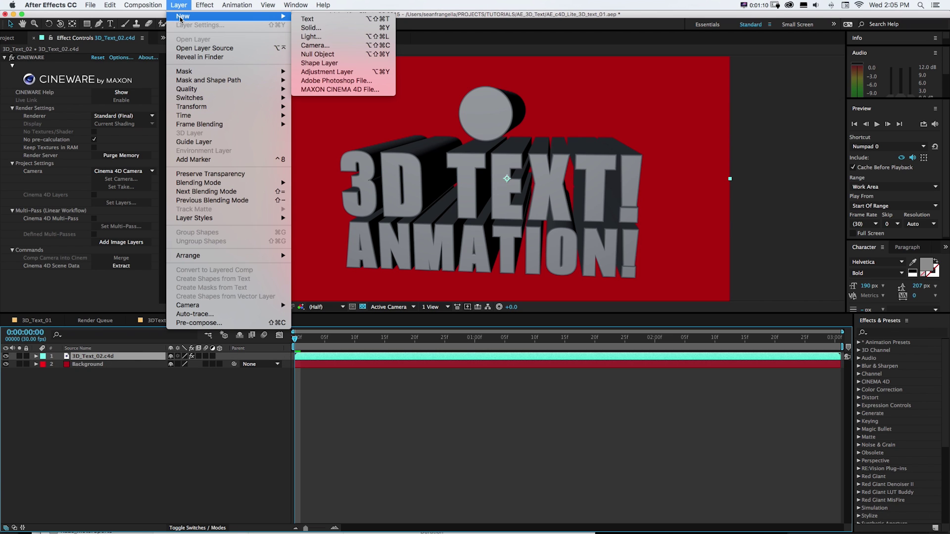
{"action": "left_click", "coordinate": [423, 141]}
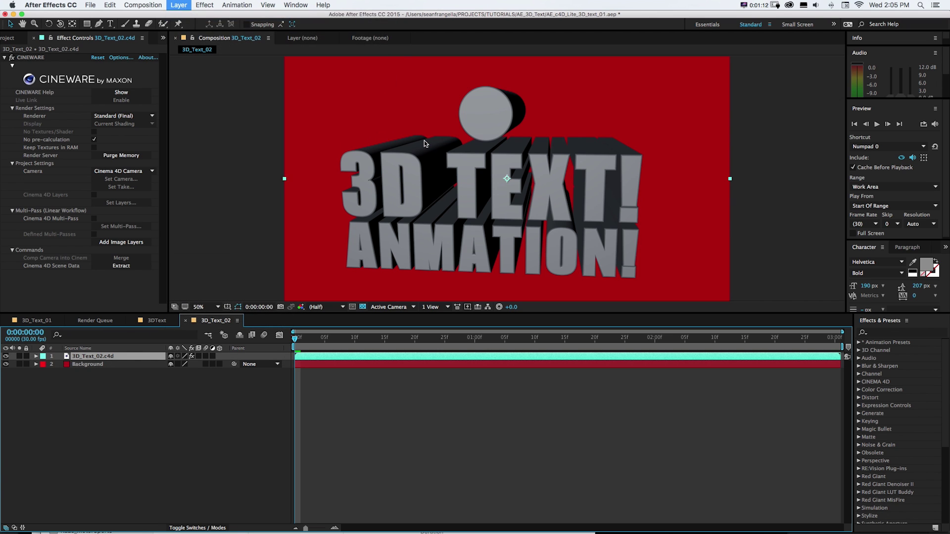
{"action": "left_click", "coordinate": [886, 332]}
{"action": "type", "text": "g"}
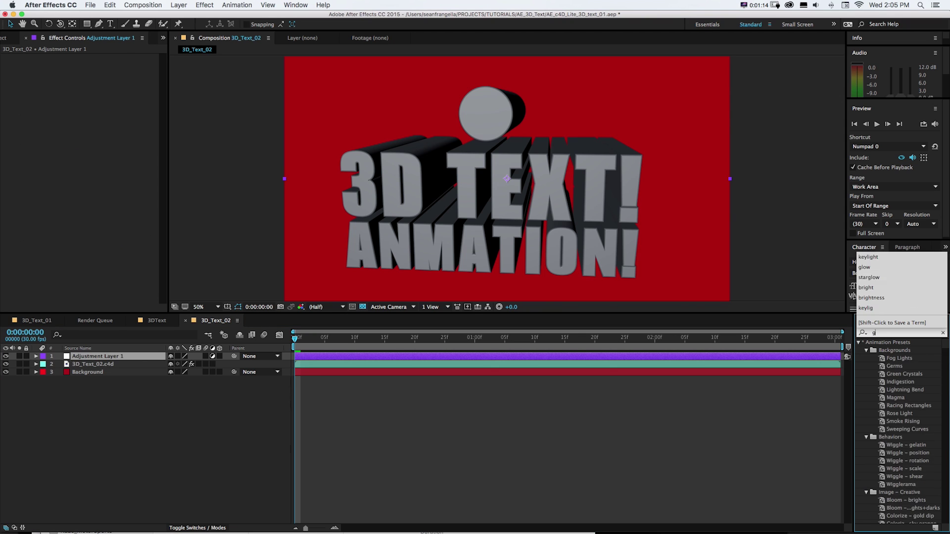
{"action": "type", "text": "low"}
{"action": "left_click_drag", "start_coordinate": [885, 449], "coordinate": [78, 359]}
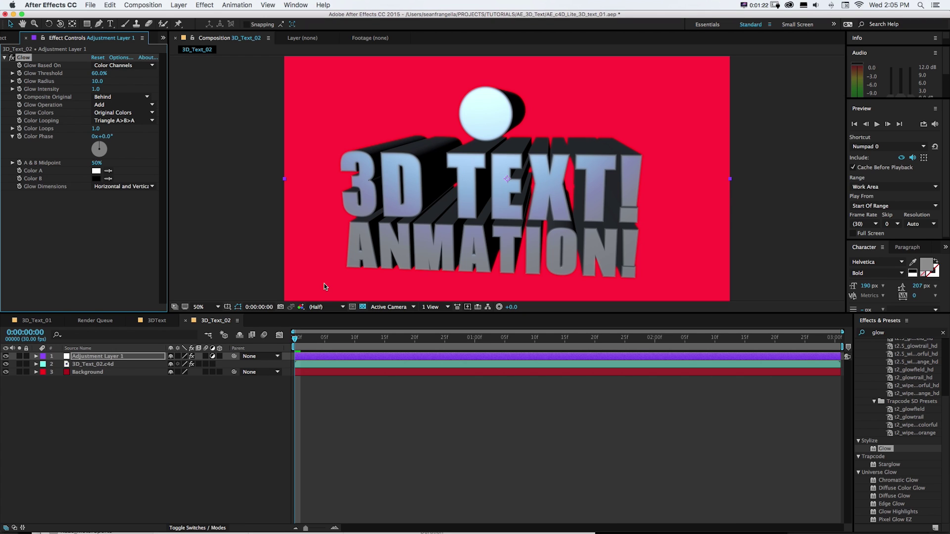
Rename the adjustment layer to 'glow cc'.
{"action": "left_click", "coordinate": [104, 356]}
{"action": "key", "text": "Return"}
{"action": "type", "text": "glow"}
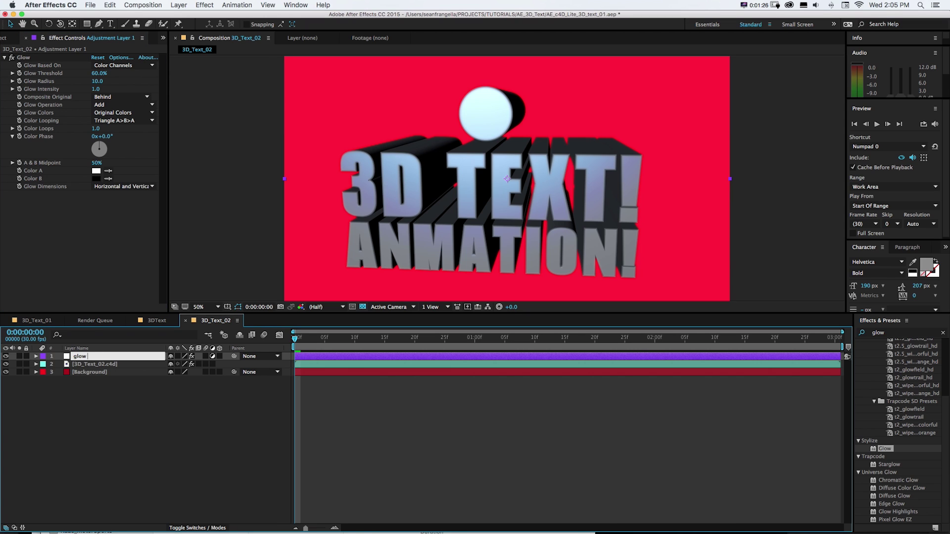
{"action": "type", "text": " cc"}
{"action": "key", "text": "Return"}
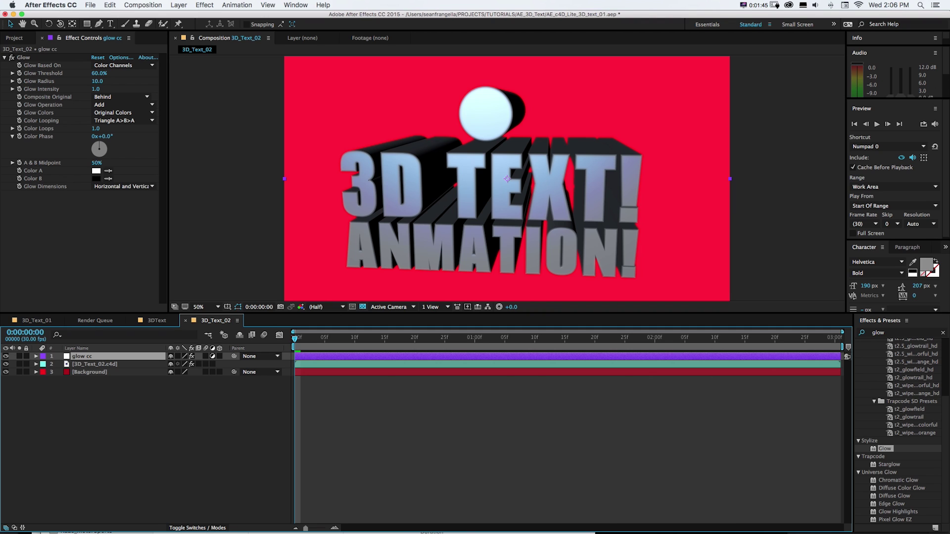
{"action": "key", "text": "super+Tab"}
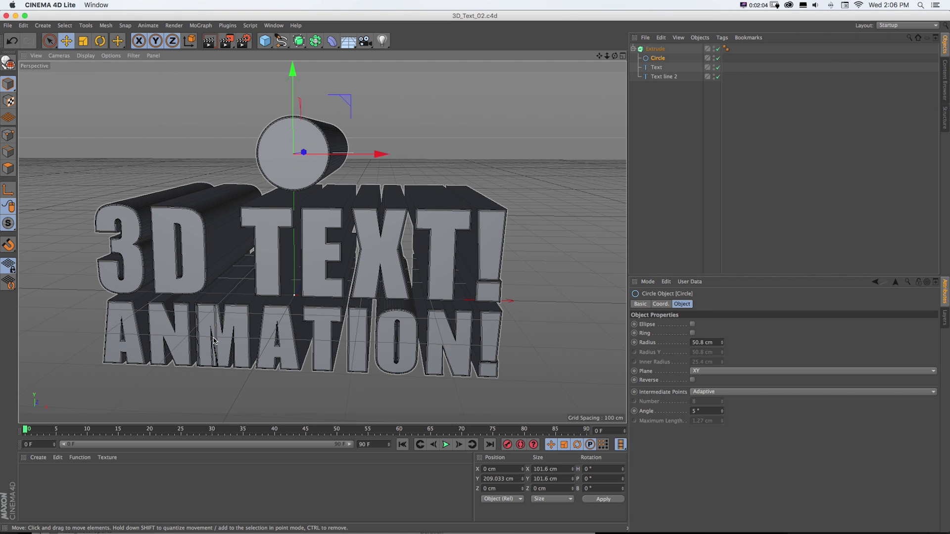
Disable the Extrude and drag Text line 2's M and I kerning handles to widen ANIMATION! to 633.585 cm.
{"action": "left_click_drag", "start_coordinate": [222, 338], "coordinate": [219, 335], "text": "alt"}
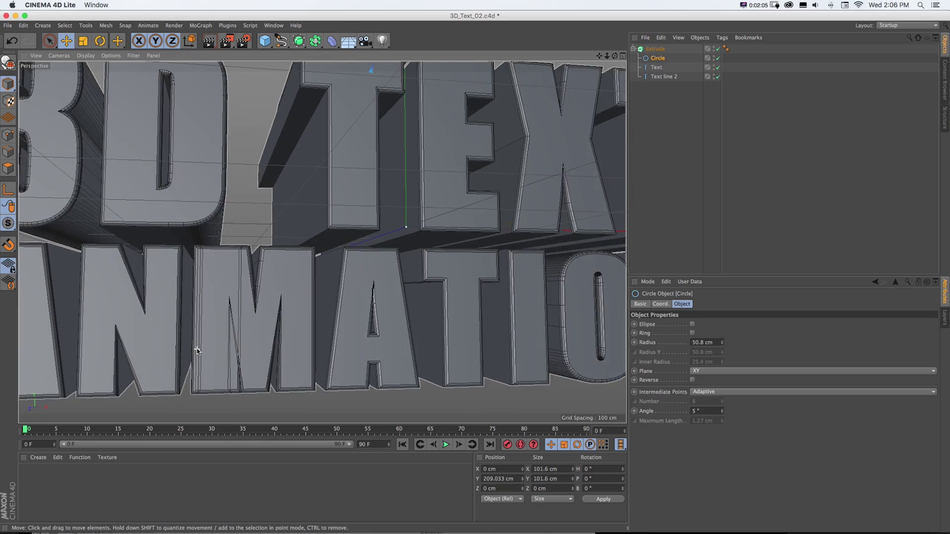
{"action": "scroll", "coordinate": [221, 345], "scroll_direction": "up", "scroll_amount": 3}
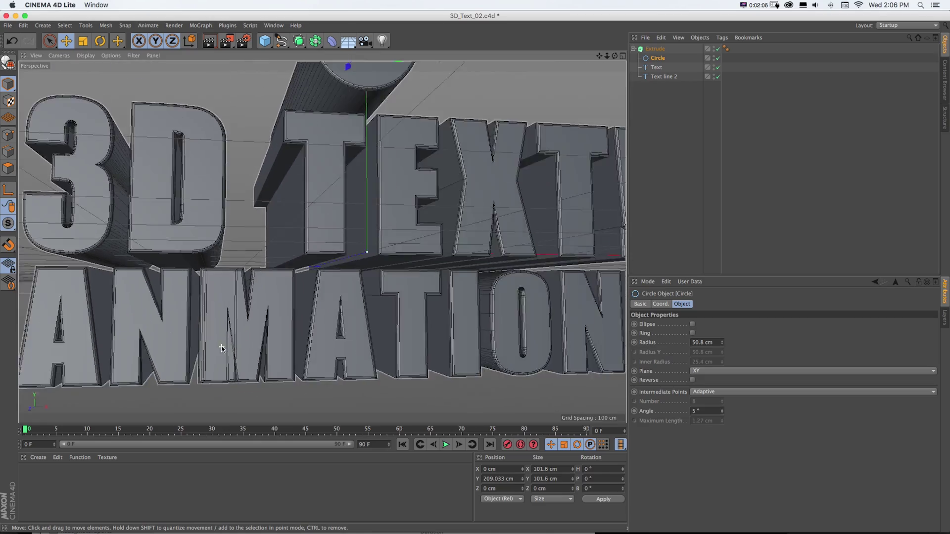
{"action": "left_click", "coordinate": [240, 263]}
{"action": "scroll", "coordinate": [239, 263], "scroll_direction": "down", "scroll_amount": 3}
{"action": "left_click_drag", "start_coordinate": [239, 264], "coordinate": [224, 294], "text": "alt"}
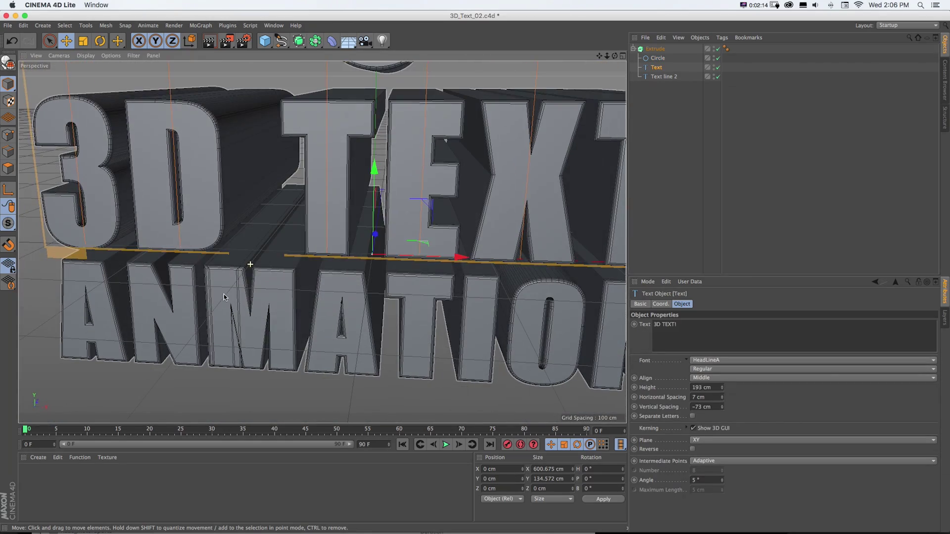
{"action": "left_click", "coordinate": [718, 49]}
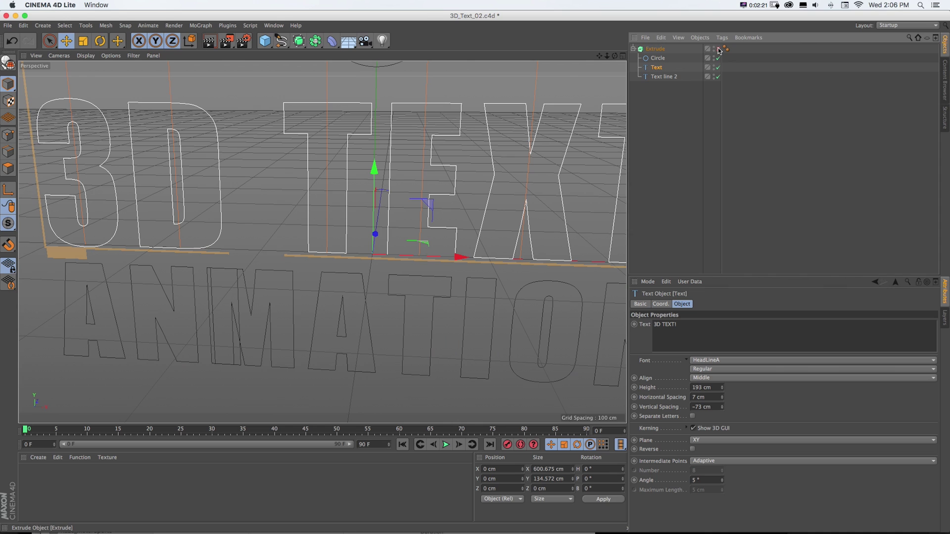
{"action": "left_click", "coordinate": [662, 80]}
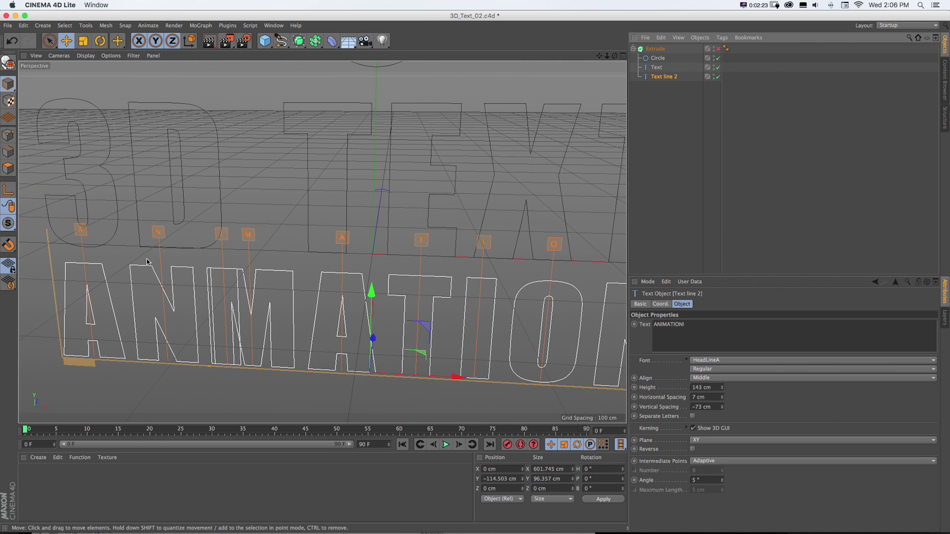
{"action": "left_click_drag", "start_coordinate": [247, 237], "coordinate": [267, 236]}
{"action": "left_click_drag", "start_coordinate": [206, 234], "coordinate": [201, 236]}
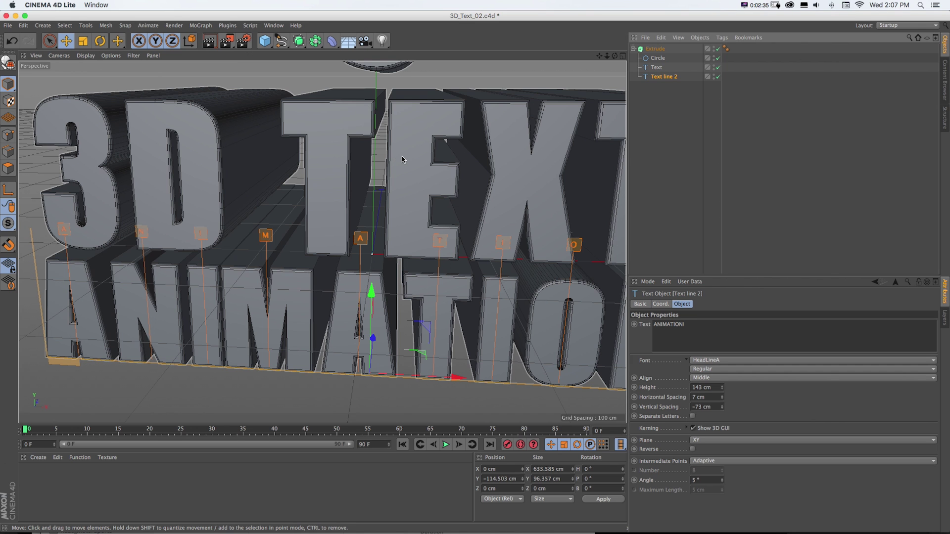
{"action": "scroll", "coordinate": [402, 156], "scroll_direction": "down", "scroll_amount": 2}
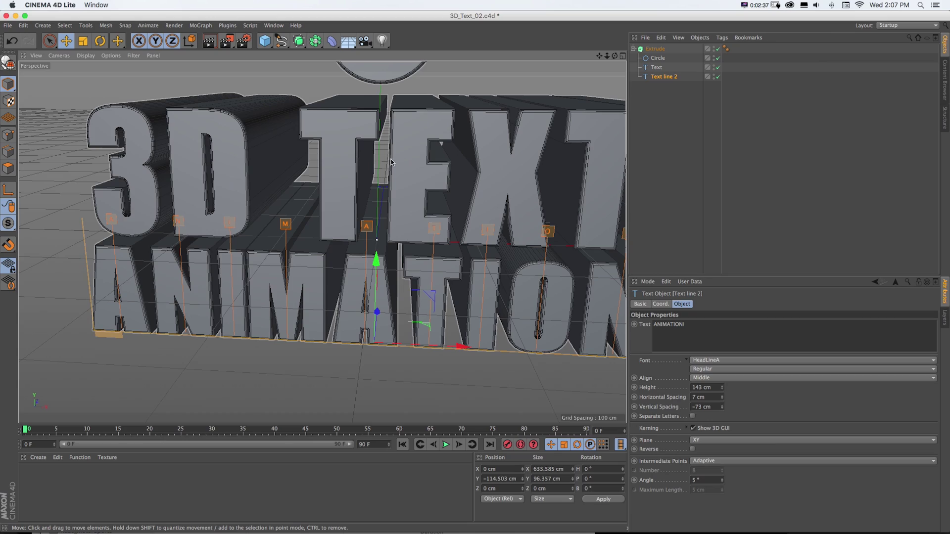
Zoom in close on the letters and toggle the extrusion off and on to compare.
{"action": "left_click_drag", "start_coordinate": [310, 177], "coordinate": [337, 156], "text": "alt"}
{"action": "right_click_drag", "start_coordinate": [515, 83], "coordinate": [301, 110], "text": "alt"}
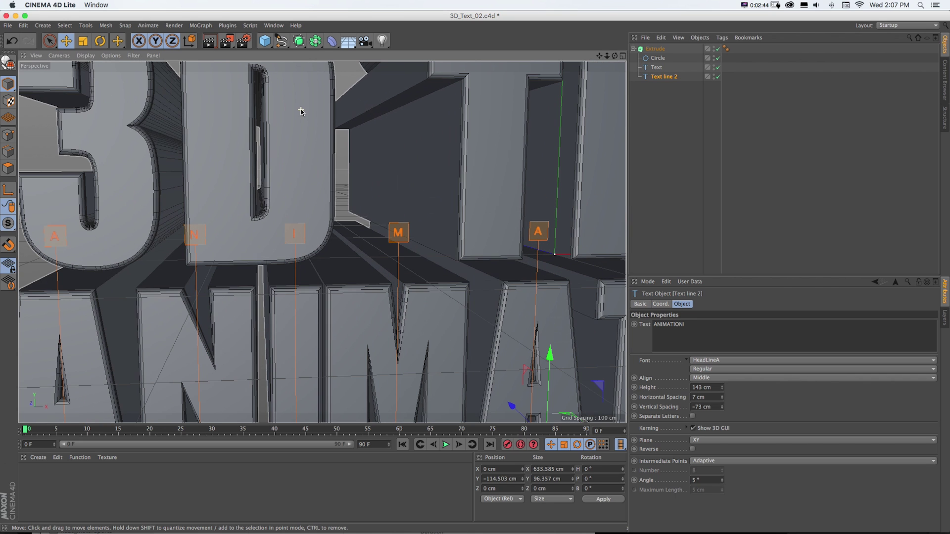
{"action": "left_click", "coordinate": [717, 49]}
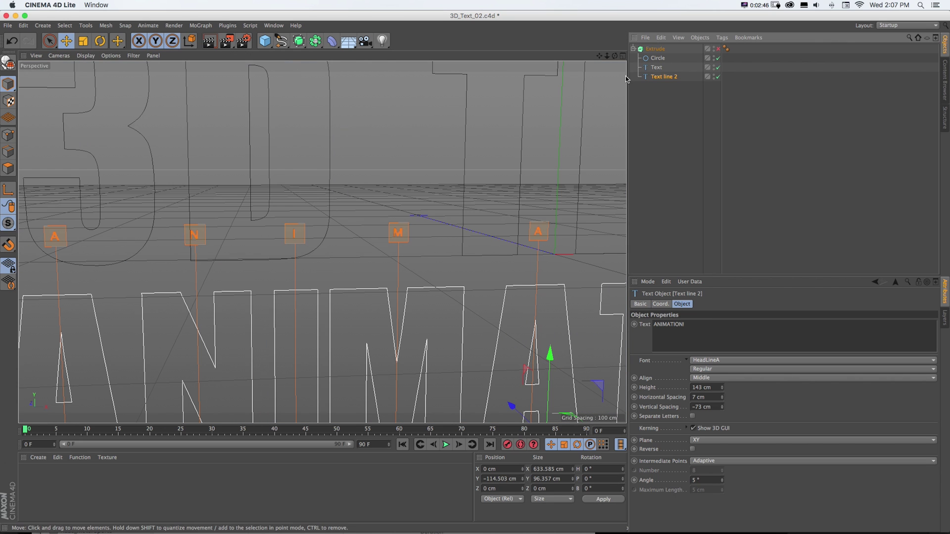
{"action": "left_click", "coordinate": [718, 48]}
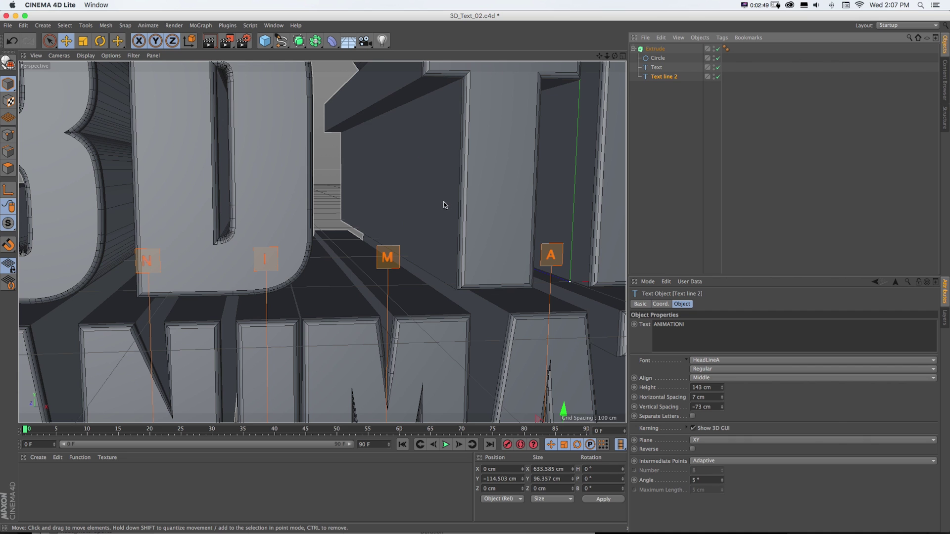
{"action": "left_click_drag", "start_coordinate": [599, 55], "coordinate": [316, 232]}
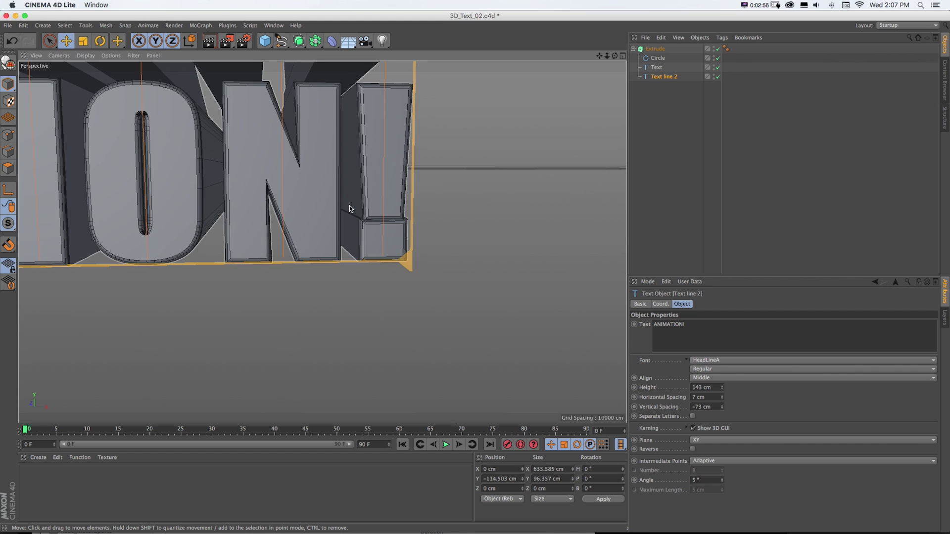
{"action": "scroll", "coordinate": [349, 208], "scroll_direction": "up", "scroll_amount": 5}
{"action": "scroll", "coordinate": [409, 224], "scroll_direction": "up", "scroll_amount": 2}
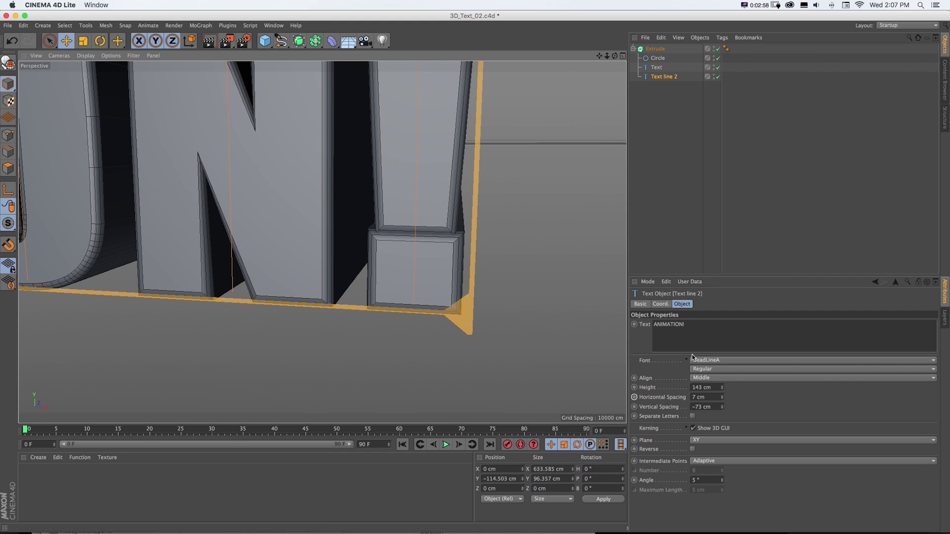
Raise the Extrude's front and back cap rounding radii to 5 cm.
{"action": "left_click", "coordinate": [656, 49]}
{"action": "left_click", "coordinate": [702, 304]}
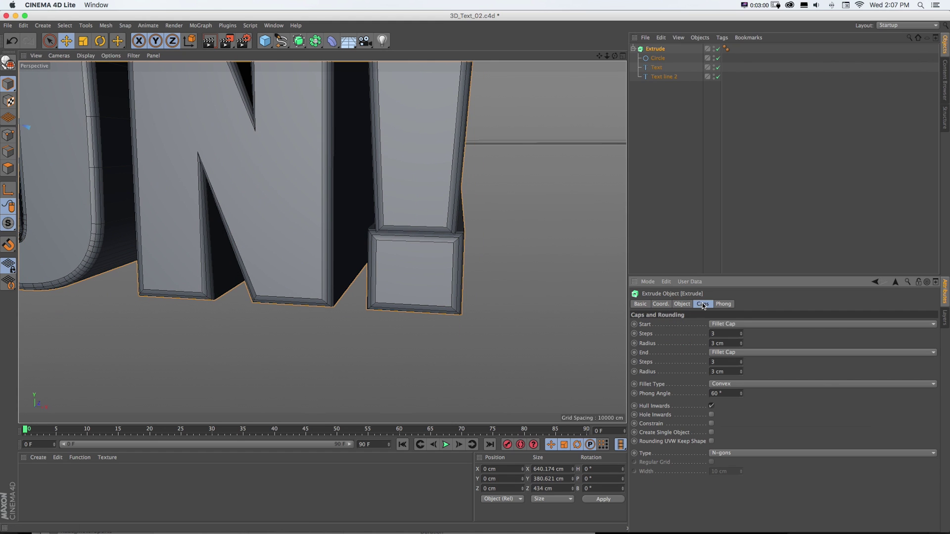
{"action": "left_click", "coordinate": [741, 342]}
{"action": "left_click", "coordinate": [741, 341]}
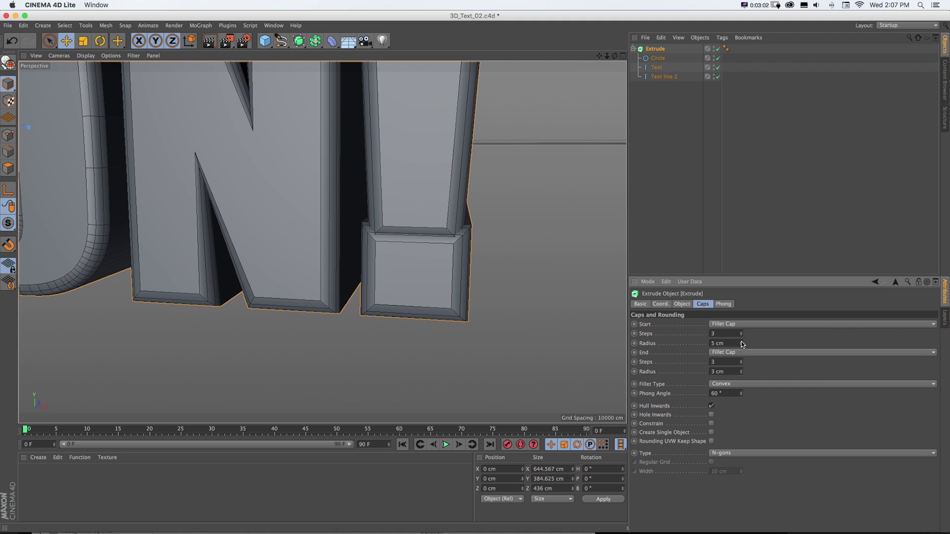
{"action": "left_click", "coordinate": [741, 370]}
{"action": "left_click", "coordinate": [741, 370]}
{"action": "scroll", "coordinate": [327, 223], "scroll_direction": "down", "scroll_amount": 3}
{"action": "scroll", "coordinate": [277, 216], "scroll_direction": "down", "scroll_amount": 1}
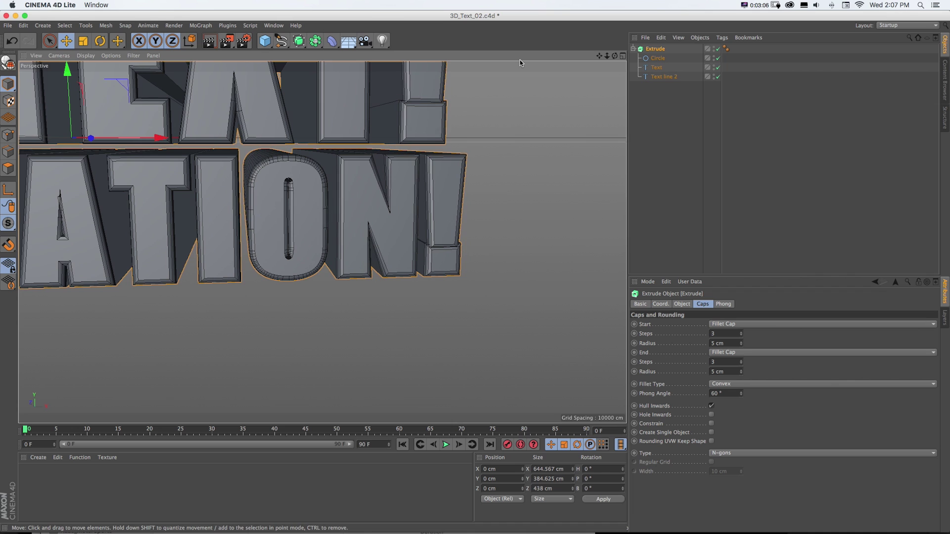
{"action": "left_click_drag", "start_coordinate": [299, 215], "coordinate": [218, 179], "text": "alt"}
{"action": "scroll", "coordinate": [220, 196], "scroll_direction": "up", "scroll_amount": 3}
{"action": "scroll", "coordinate": [220, 195], "scroll_direction": "up", "scroll_amount": 5}
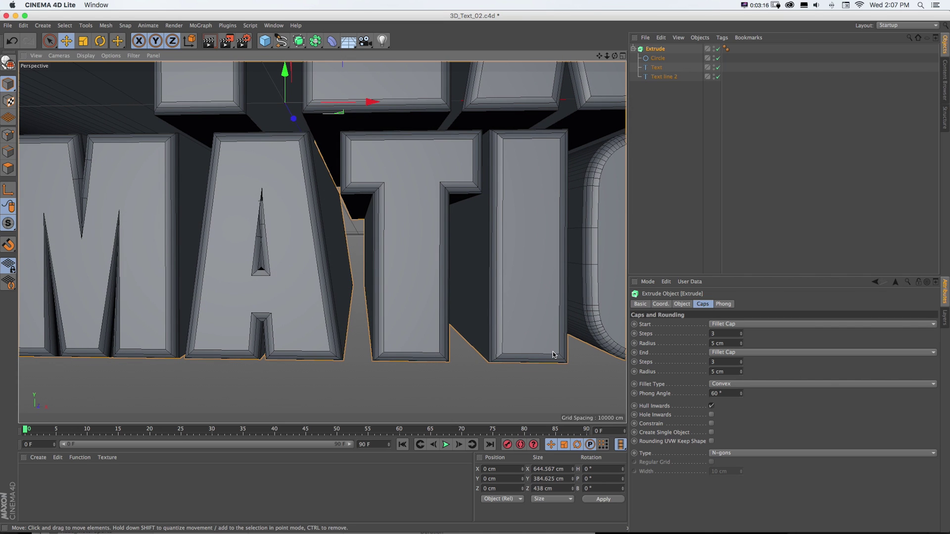
Set both caps to 2 steps and 2 cm radius, toggling Constrain on and off.
{"action": "left_click", "coordinate": [711, 423]}
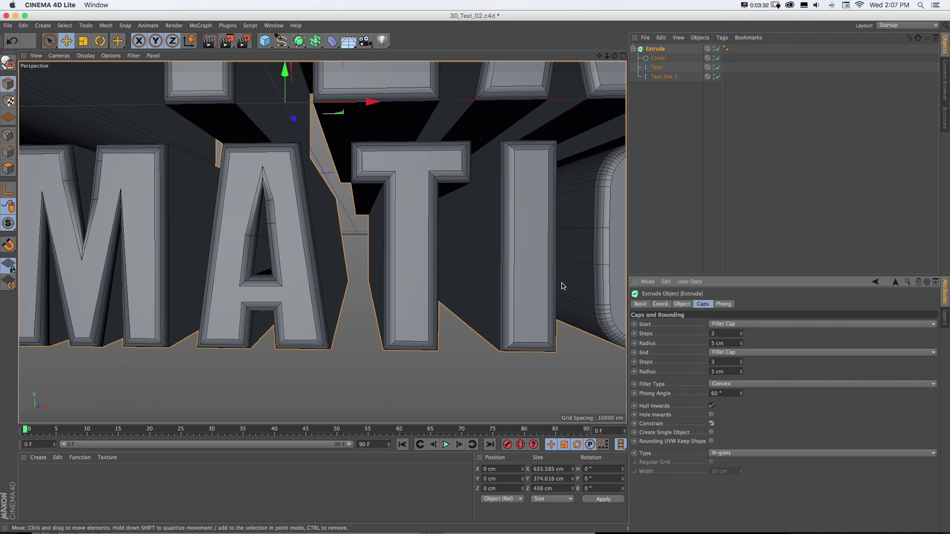
{"action": "left_click", "coordinate": [728, 333]}
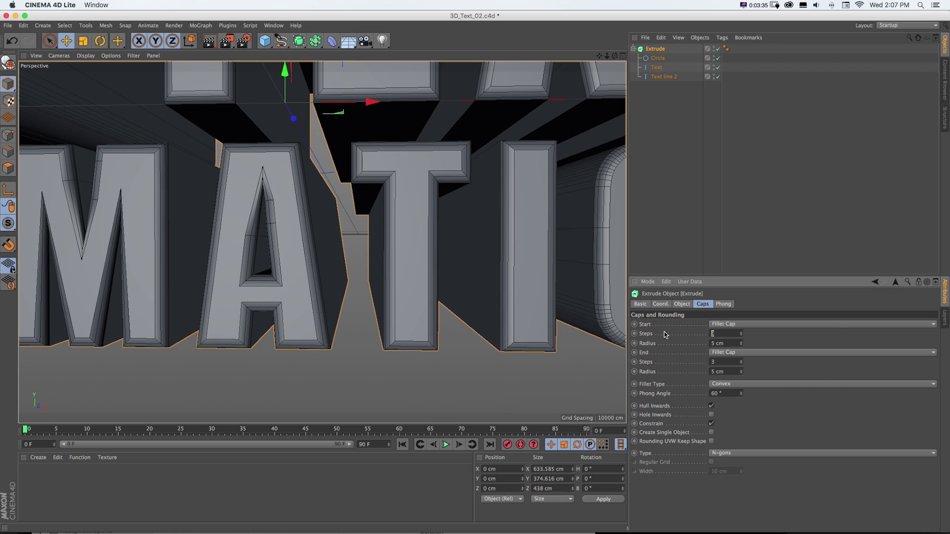
{"action": "type", "text": "2"}
{"action": "key", "text": "Tab"}
{"action": "type", "text": "2"}
{"action": "key", "text": "Tab"}
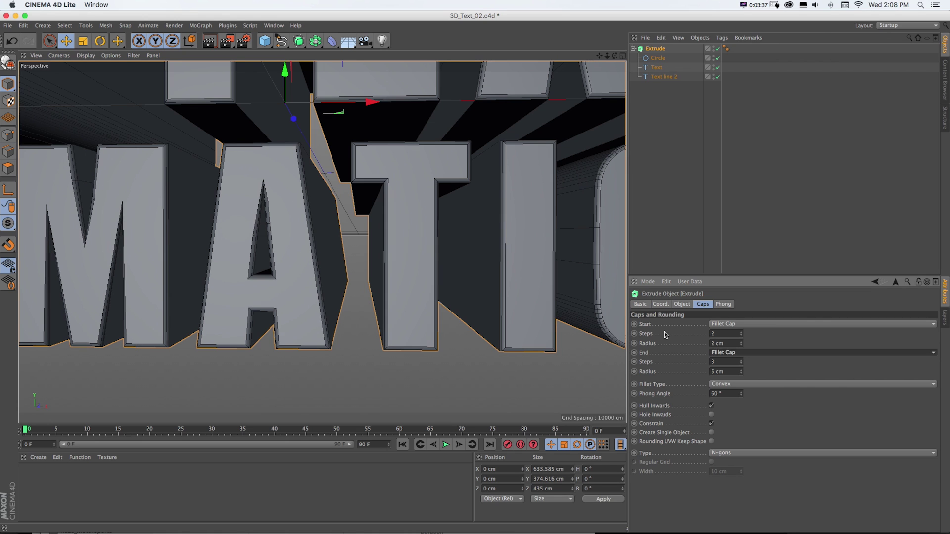
{"action": "type", "text": "2"}
{"action": "key", "text": "Tab"}
{"action": "type", "text": "2"}
{"action": "key", "text": "Return"}
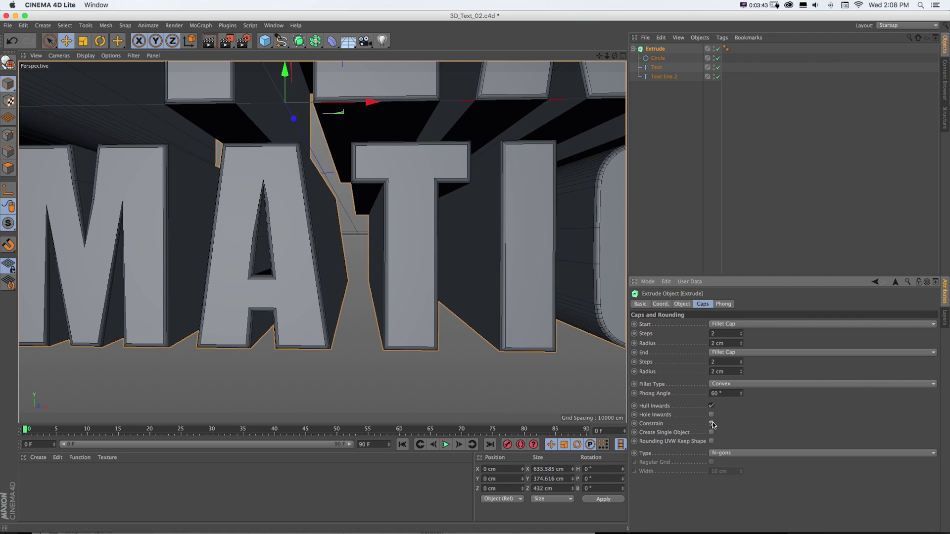
{"action": "left_click", "coordinate": [711, 424]}
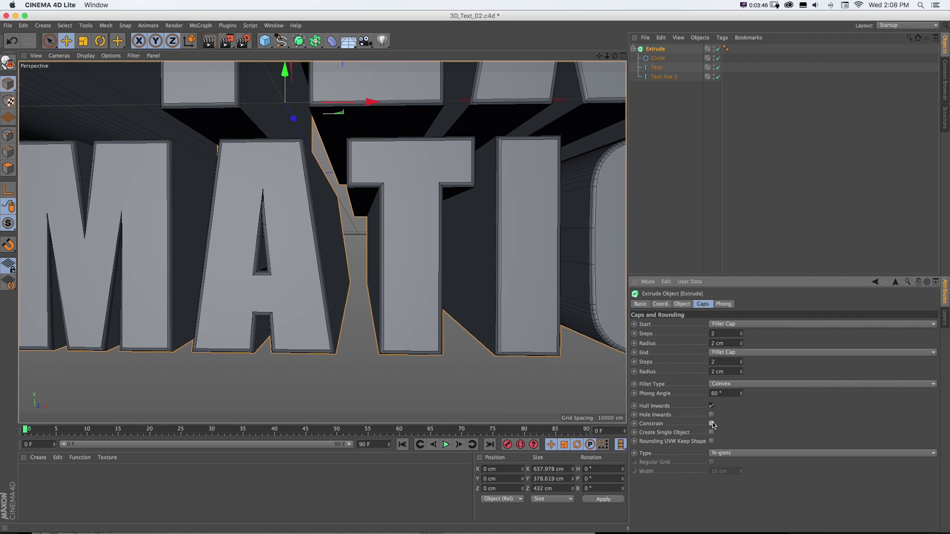
Try Hole Inwards on the caps and orbit around the O's hole to inspect it.
{"action": "left_click_drag", "start_coordinate": [283, 227], "coordinate": [323, 243], "text": "alt"}
{"action": "scroll", "coordinate": [543, 199], "scroll_direction": "down", "scroll_amount": 3}
{"action": "scroll", "coordinate": [312, 277], "scroll_direction": "up", "scroll_amount": 4}
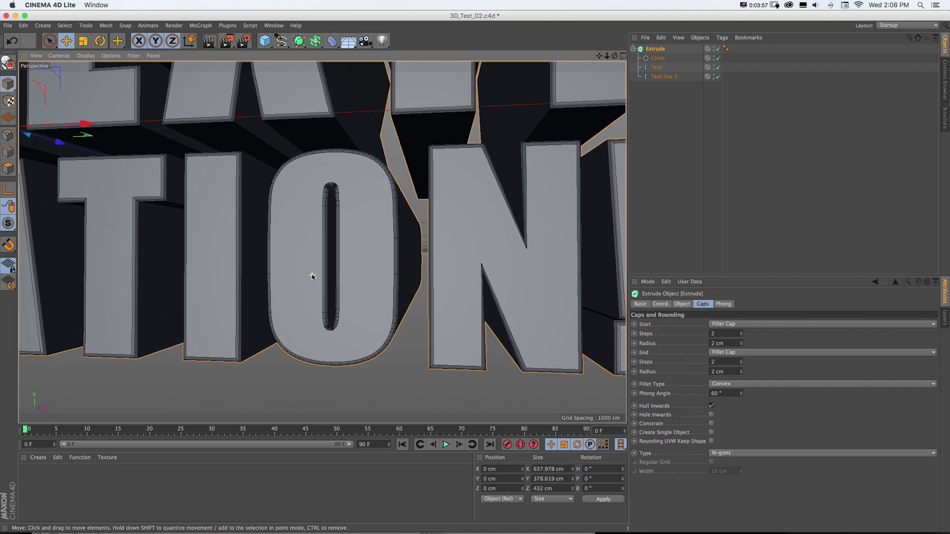
{"action": "left_click", "coordinate": [711, 415]}
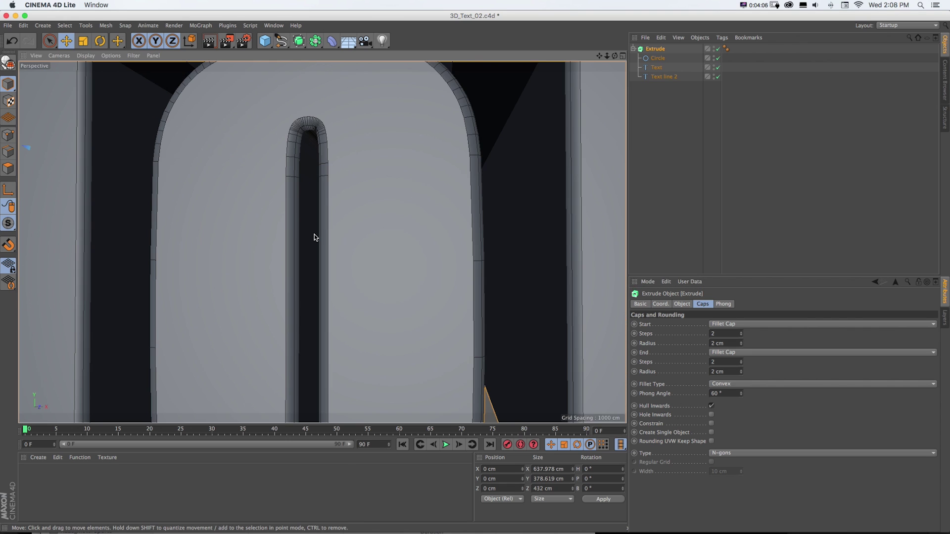
{"action": "scroll", "coordinate": [314, 237], "scroll_direction": "up", "scroll_amount": 3}
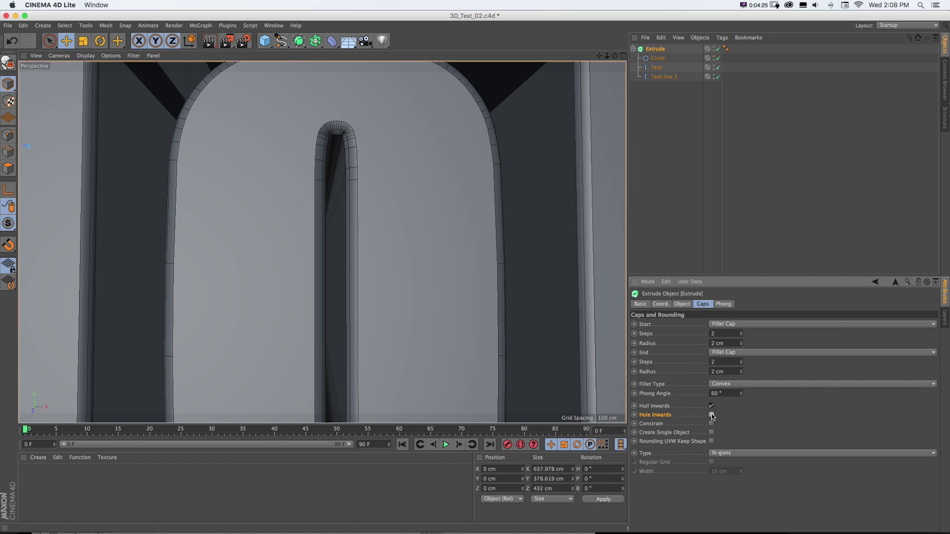
{"action": "left_click_drag", "start_coordinate": [322, 152], "coordinate": [337, 170], "text": "alt"}
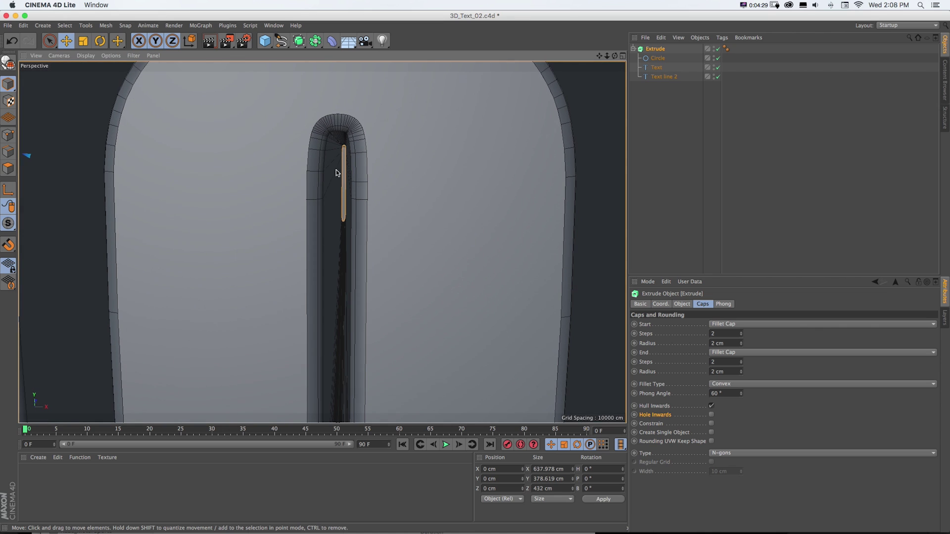
{"action": "left_click_drag", "start_coordinate": [334, 228], "coordinate": [337, 219], "text": "alt"}
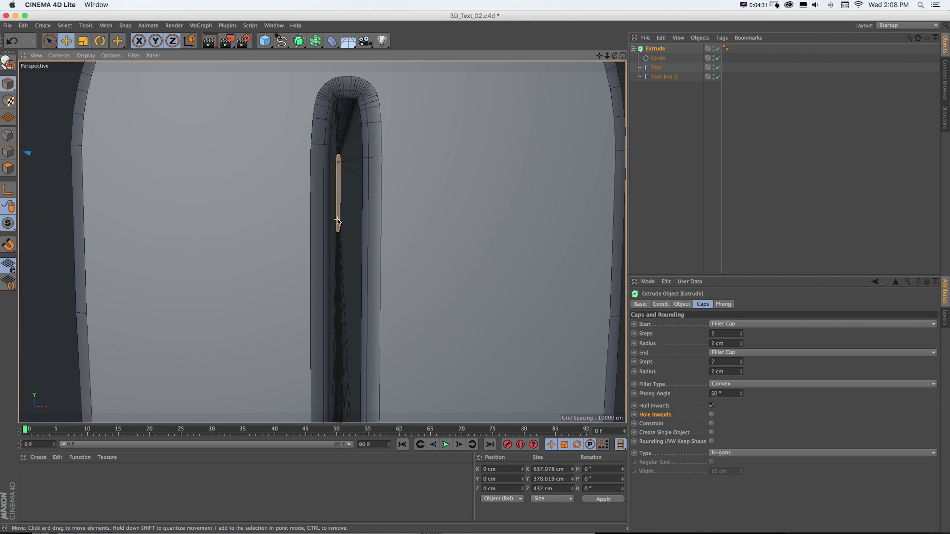
{"action": "left_click", "coordinate": [712, 415]}
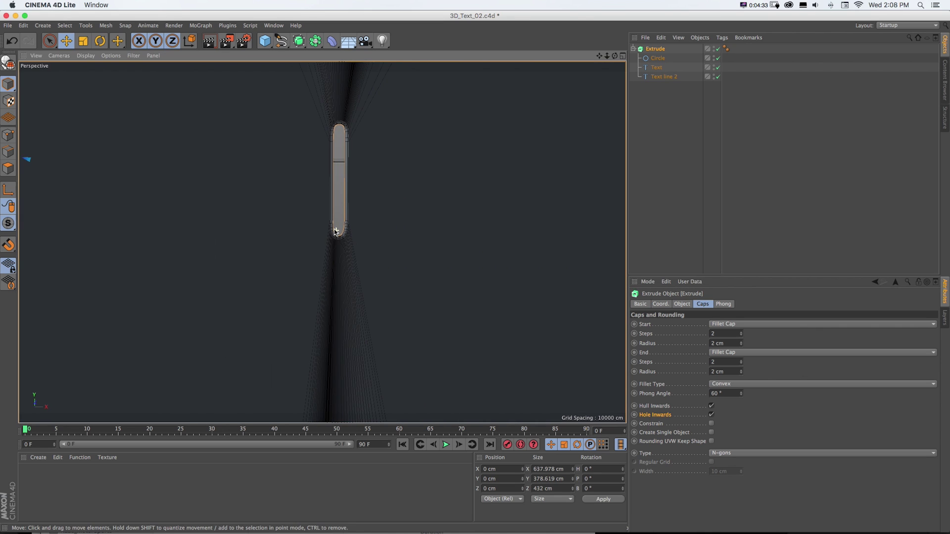
Inspect the TION! letters close up, then switch Hole Inwards back off.
{"action": "left_click_drag", "start_coordinate": [337, 232], "coordinate": [275, 243], "text": "alt"}
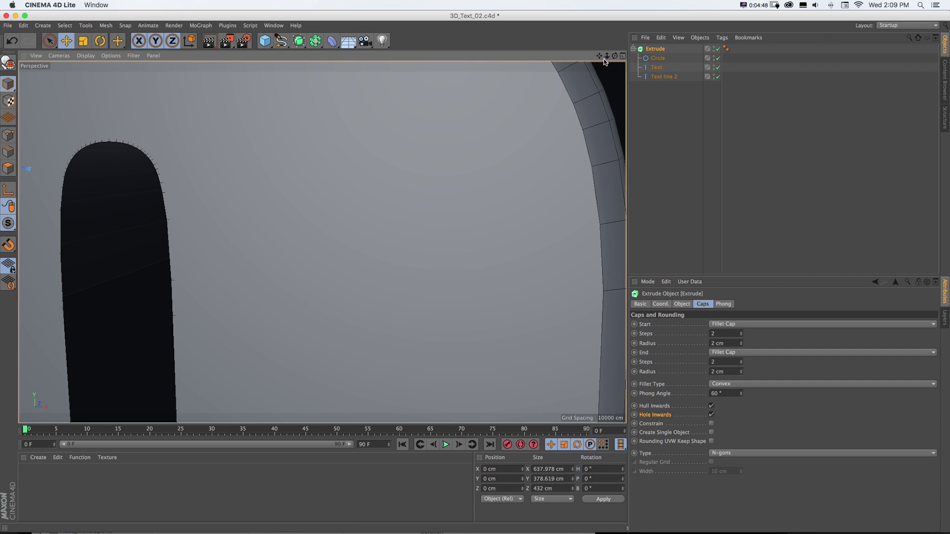
{"action": "mouse_move", "coordinate": [306, 237]}
{"action": "left_mouse_down", "text": "alt"}
{"action": "mouse_move", "coordinate": [322, 242]}
{"action": "mouse_move", "coordinate": [277, 178]}
{"action": "mouse_move", "coordinate": [223, 146]}
{"action": "left_mouse_up", "text": "alt"}
{"action": "left_click_drag", "start_coordinate": [132, 135], "coordinate": [225, 148], "text": "alt"}
{"action": "scroll", "coordinate": [225, 147], "scroll_direction": "up", "scroll_amount": 5}
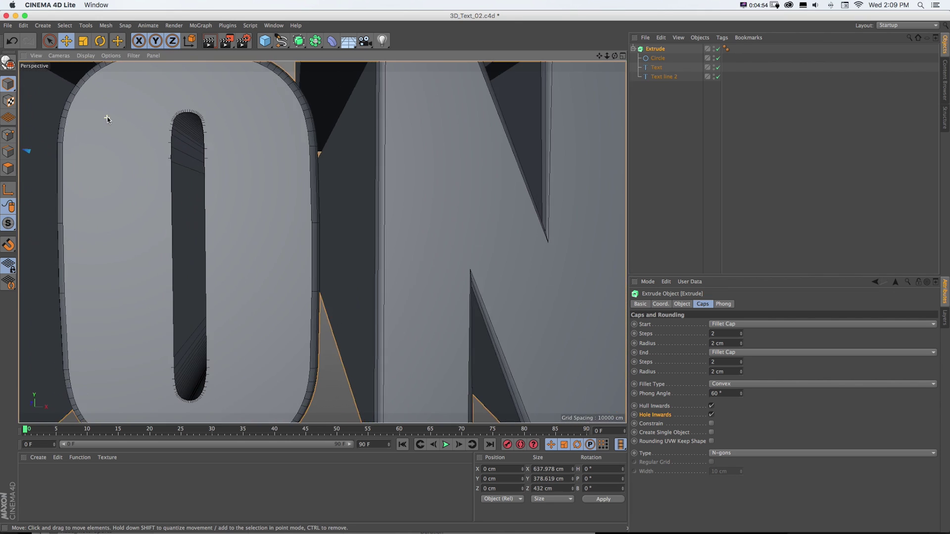
{"action": "left_click_drag", "start_coordinate": [607, 56], "coordinate": [602, 56]}
{"action": "scroll", "coordinate": [323, 243], "scroll_direction": "down", "scroll_amount": 6}
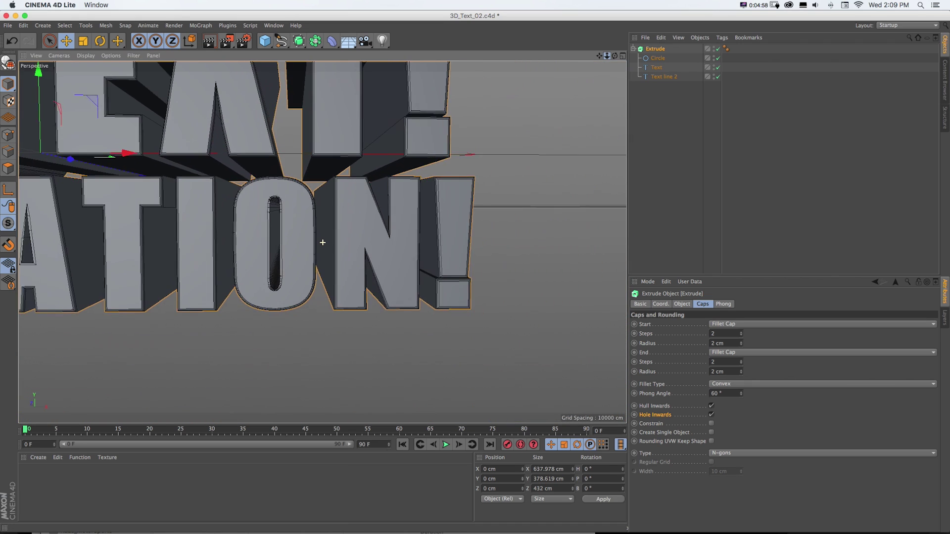
{"action": "scroll", "coordinate": [323, 243], "scroll_direction": "down", "scroll_amount": 8}
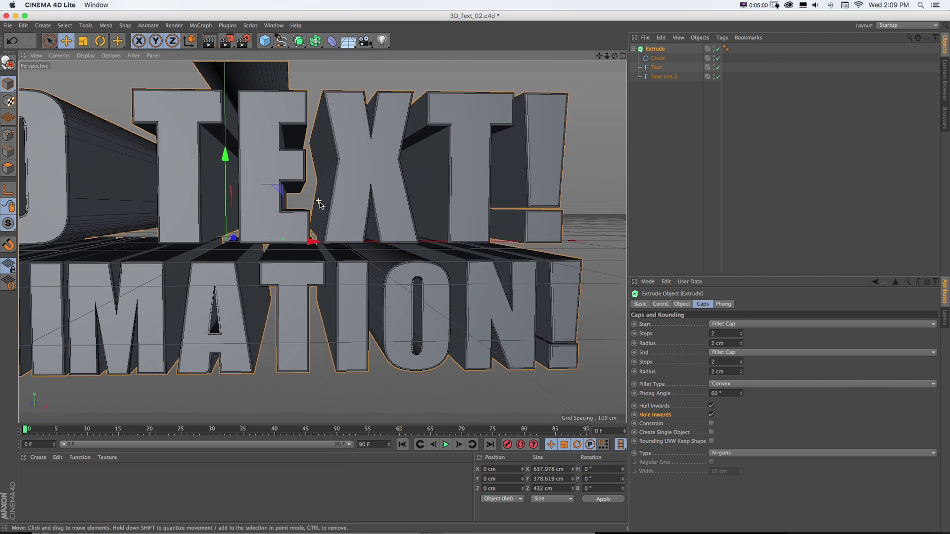
{"action": "left_click", "coordinate": [711, 415]}
{"action": "left_click_drag", "start_coordinate": [599, 55], "coordinate": [514, 97]}
Save the scene and reframe the view to look at the text from higher up.
{"action": "key", "text": "super+s"}
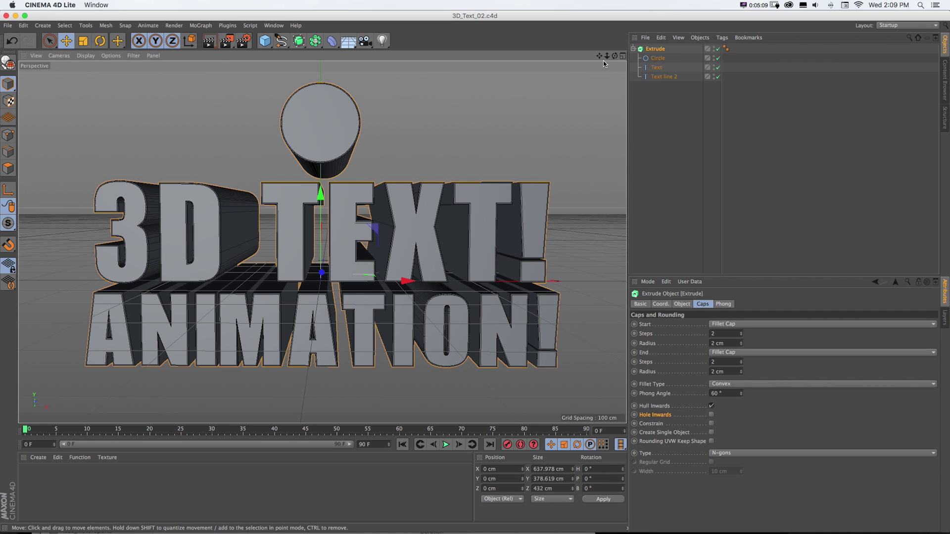
{"action": "left_click_drag", "start_coordinate": [598, 56], "coordinate": [599, 58]}
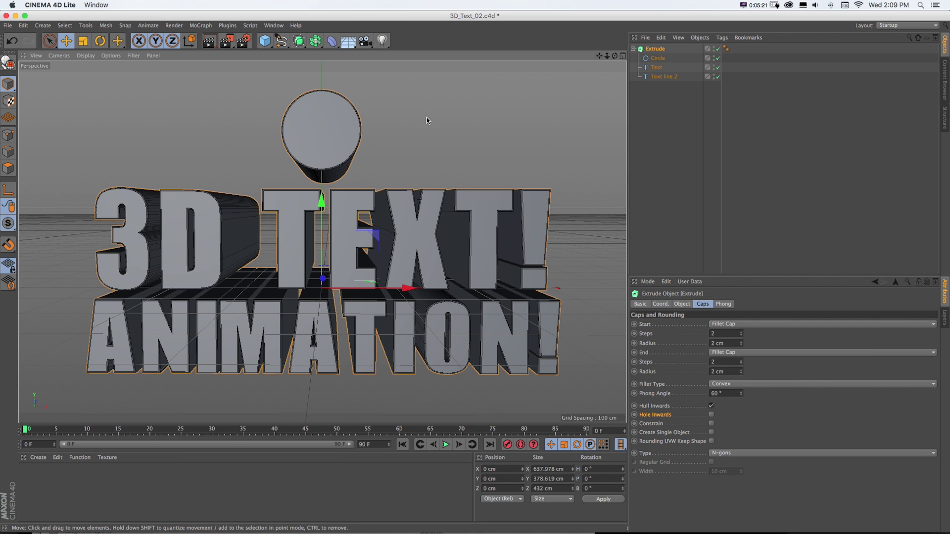
{"action": "left_click_drag", "start_coordinate": [426, 117], "coordinate": [420, 131], "text": "alt"}
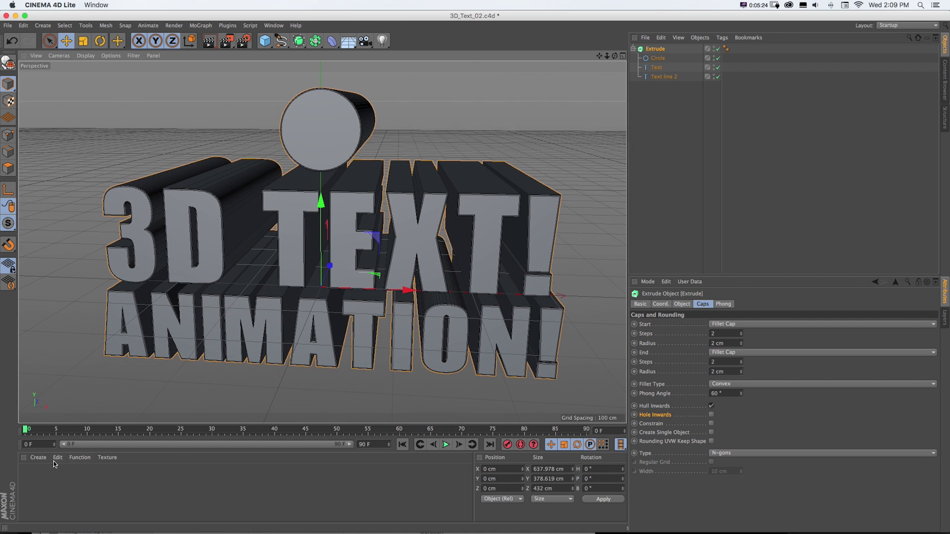
{"action": "left_click", "coordinate": [38, 457]}
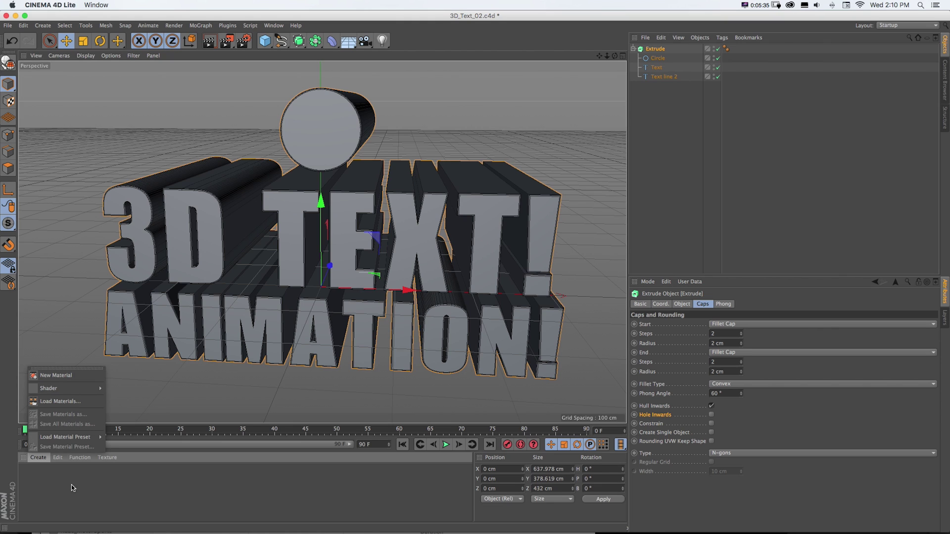
{"action": "left_click", "coordinate": [45, 476]}
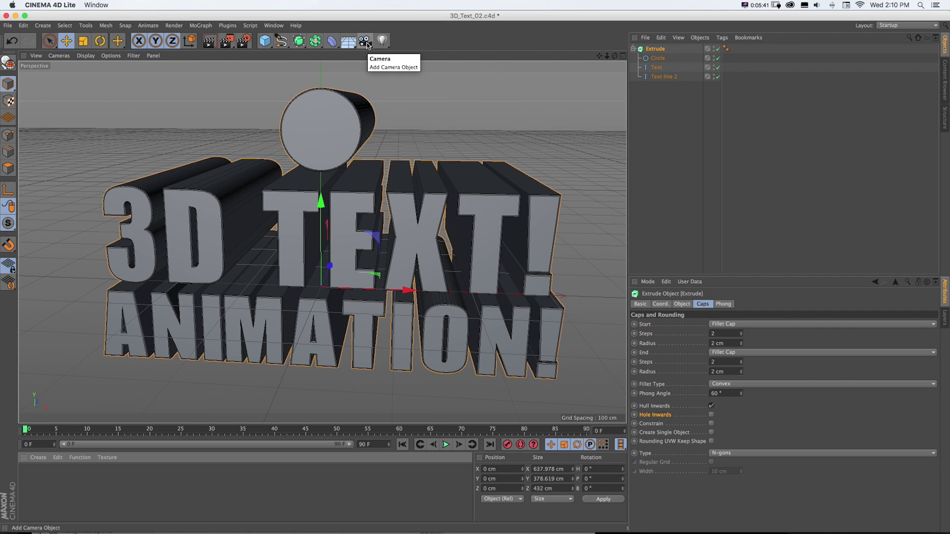
Review the 1920×1080, 30 fps render settings and browse the post-render Effect list.
{"action": "left_click", "coordinate": [244, 41]}
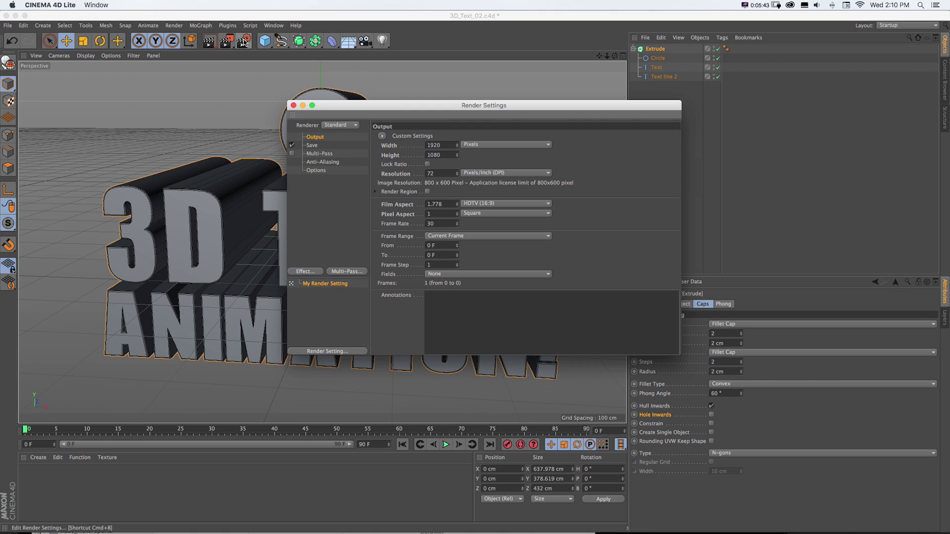
{"action": "left_click", "coordinate": [309, 272]}
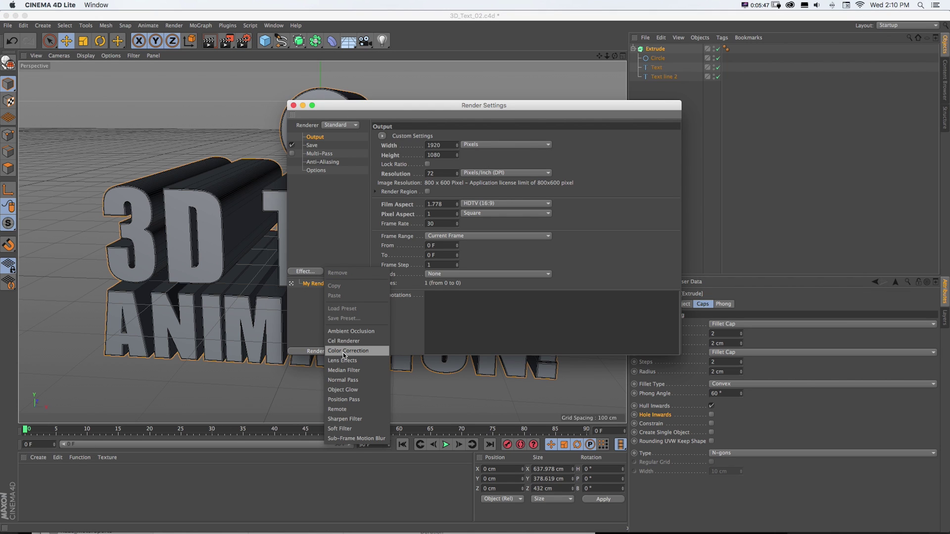
{"action": "left_click", "coordinate": [295, 106]}
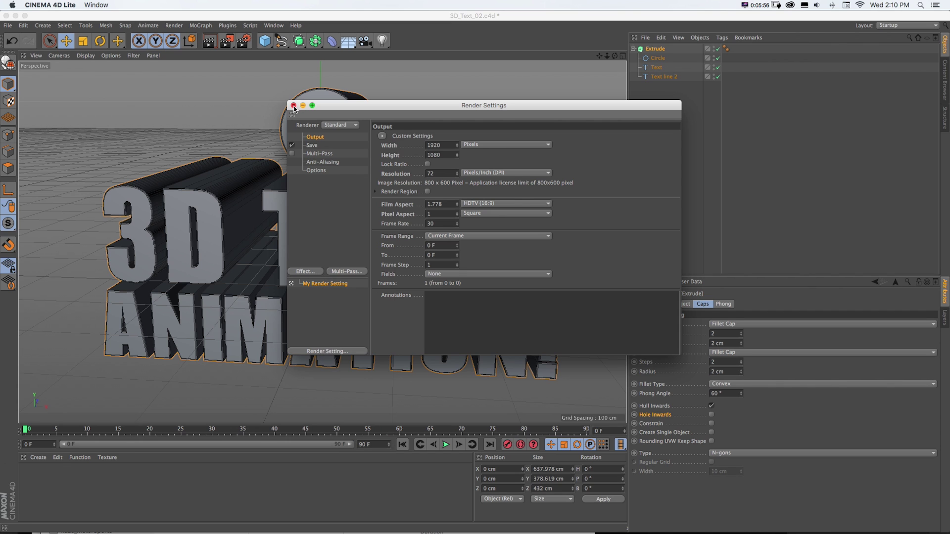
{"action": "left_click", "coordinate": [294, 105]}
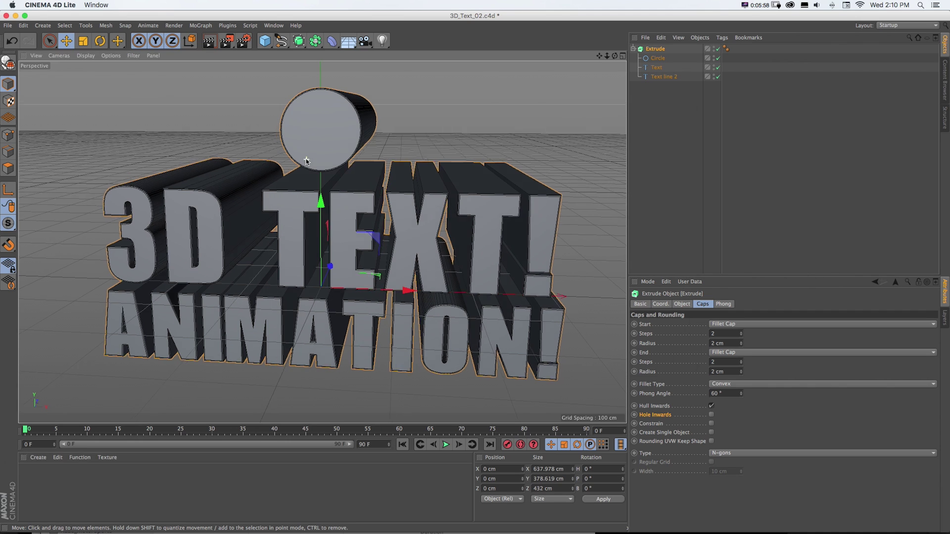
{"action": "left_click_drag", "start_coordinate": [309, 158], "coordinate": [292, 151], "text": "alt"}
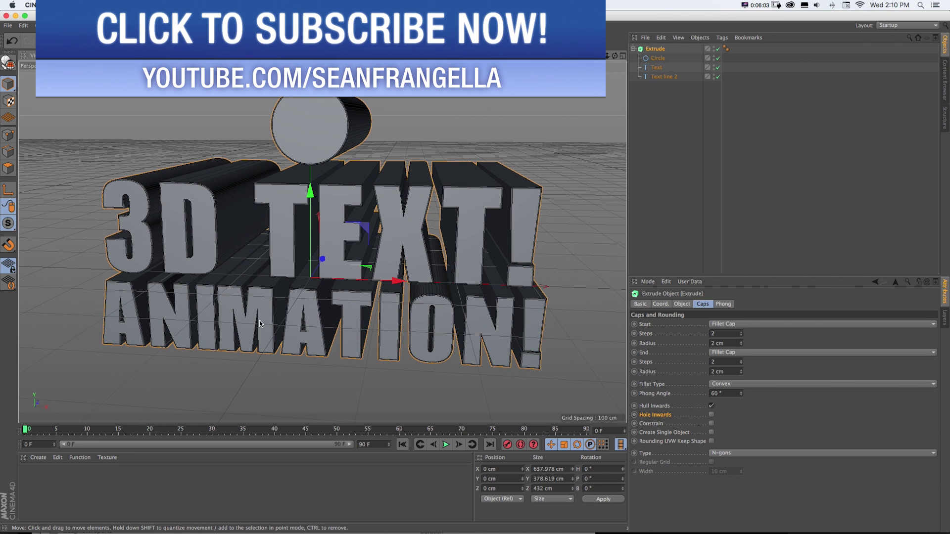
Create a new default material, Mat, and open it in the Material Editor.
{"action": "left_click", "coordinate": [37, 458]}
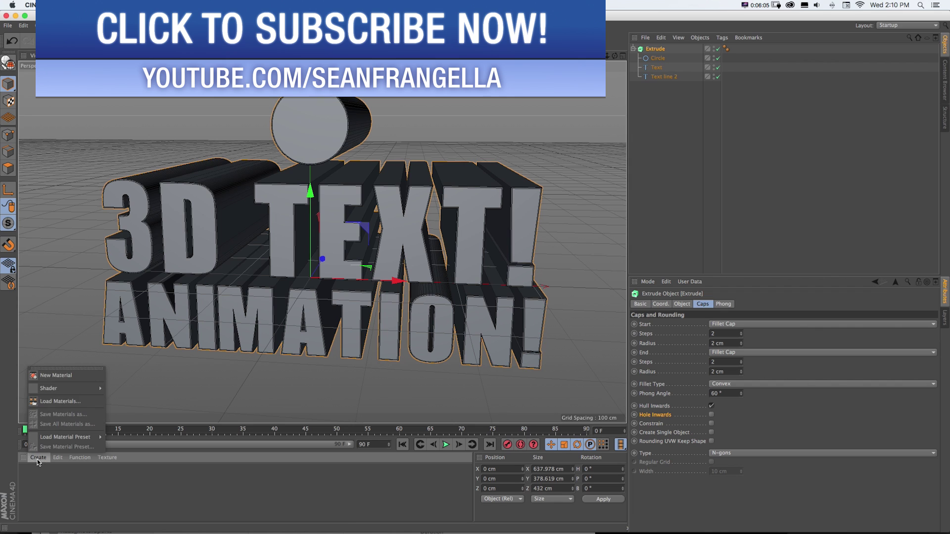
{"action": "left_click", "coordinate": [61, 377]}
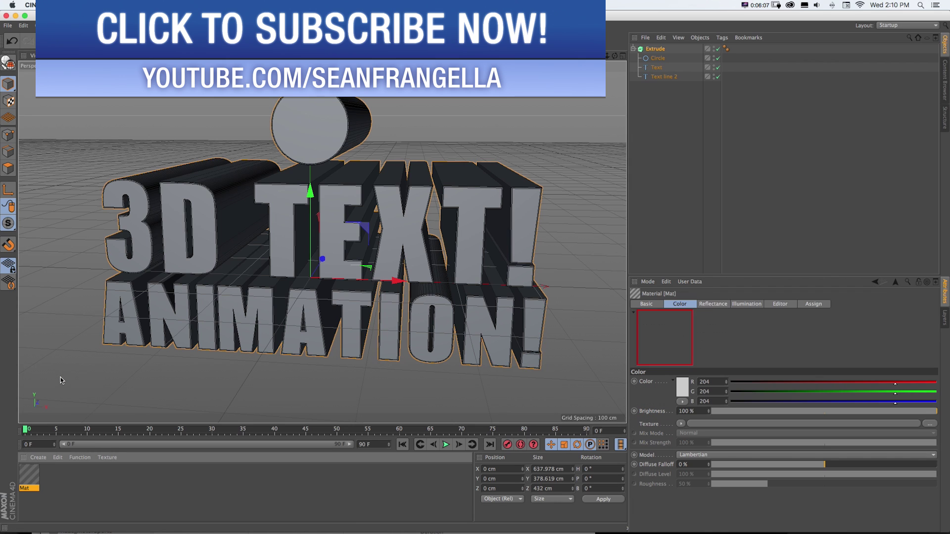
{"action": "double_click", "coordinate": [29, 475]}
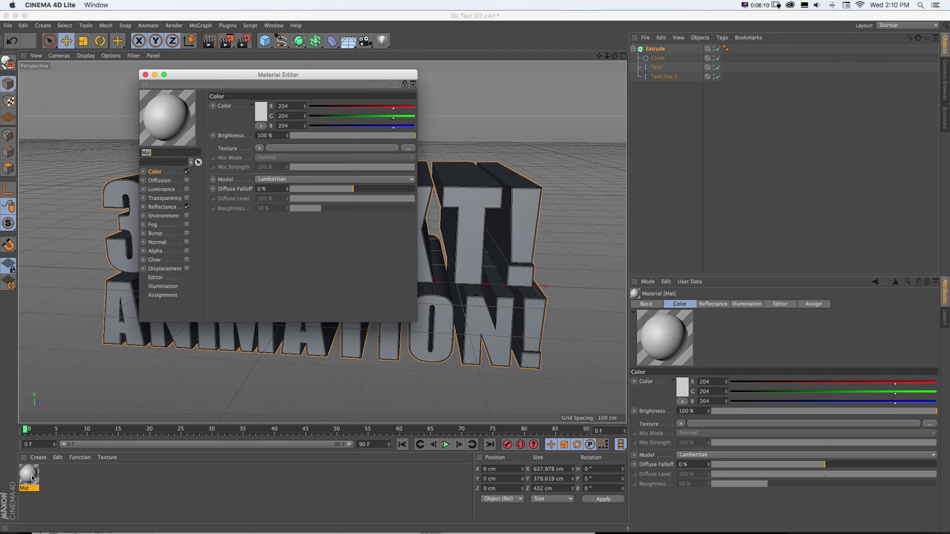
{"action": "left_click_drag", "start_coordinate": [266, 76], "coordinate": [509, 117]}
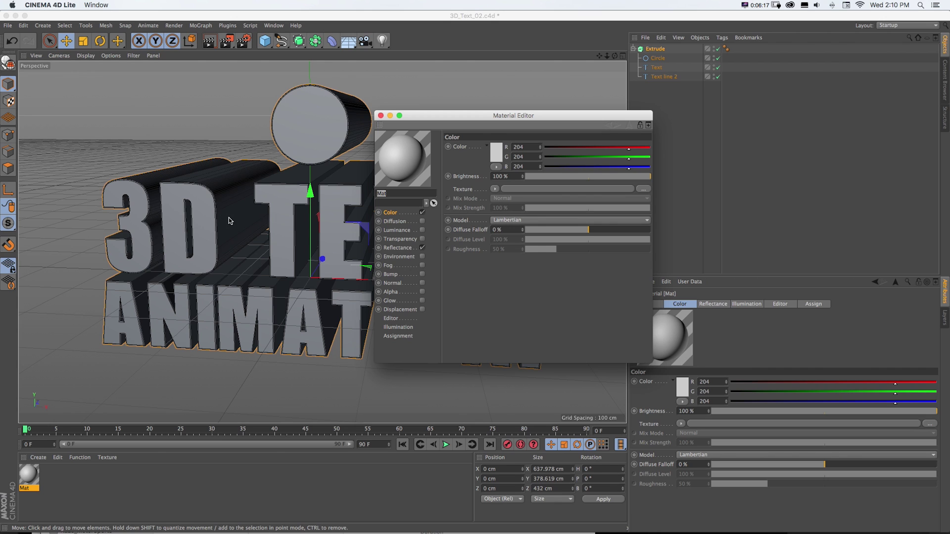
Apply Mat to the Extrude object and render a preview of the white letters.
{"action": "left_click_drag", "start_coordinate": [28, 475], "coordinate": [658, 50]}
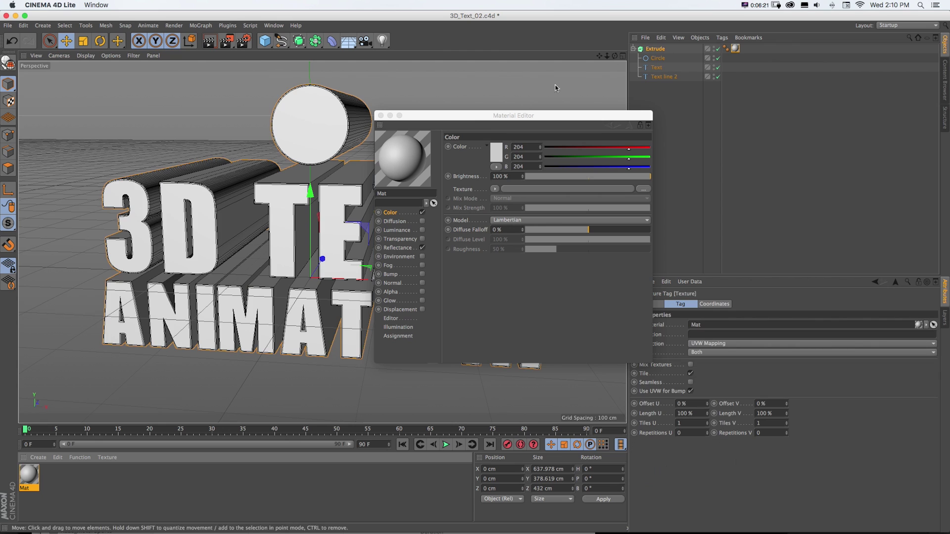
{"action": "left_click_drag", "start_coordinate": [472, 115], "coordinate": [658, 148]}
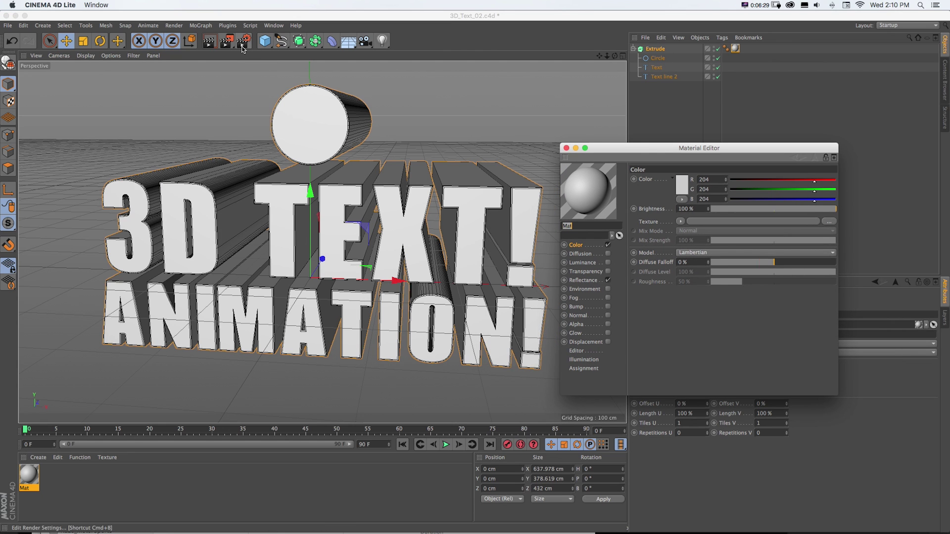
{"action": "left_click", "coordinate": [215, 43]}
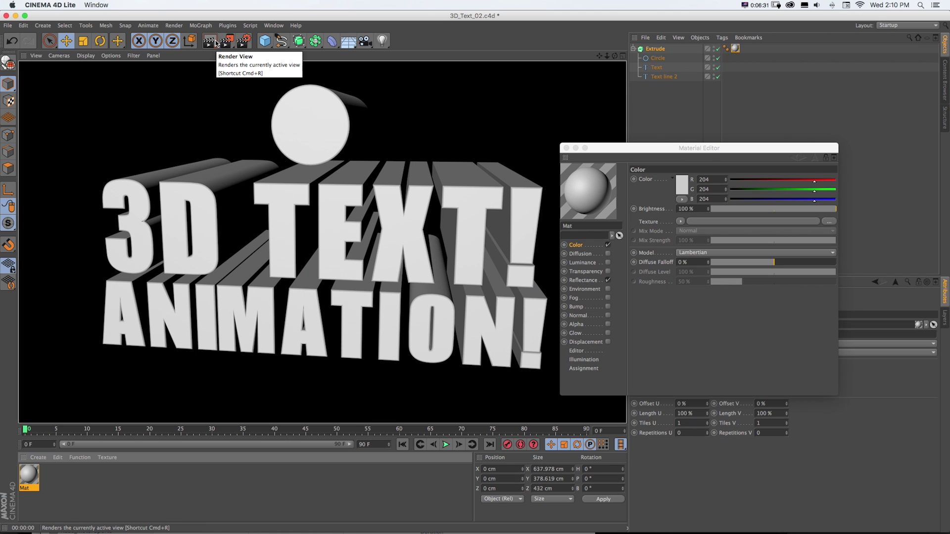
{"action": "left_click_drag", "start_coordinate": [253, 94], "coordinate": [247, 92], "text": "alt"}
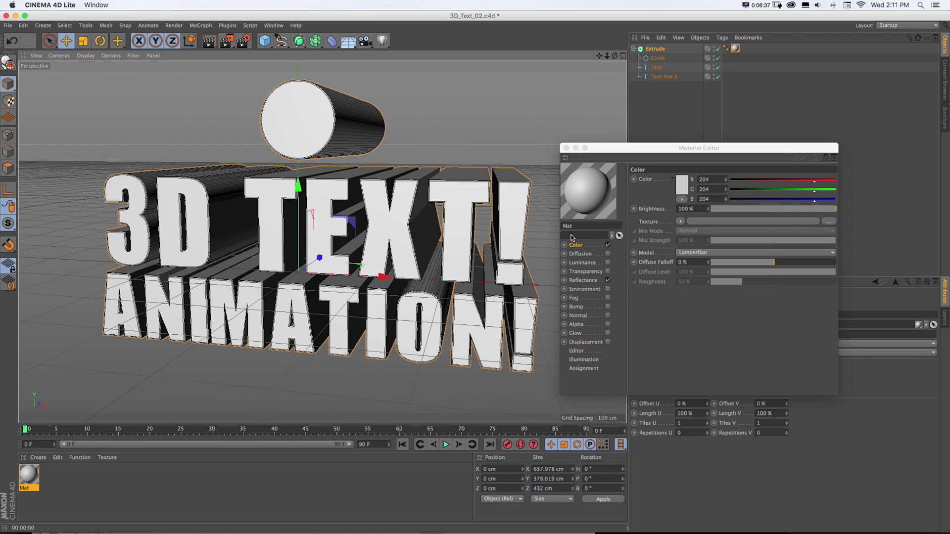
{"action": "left_click_drag", "start_coordinate": [597, 148], "coordinate": [372, 143]}
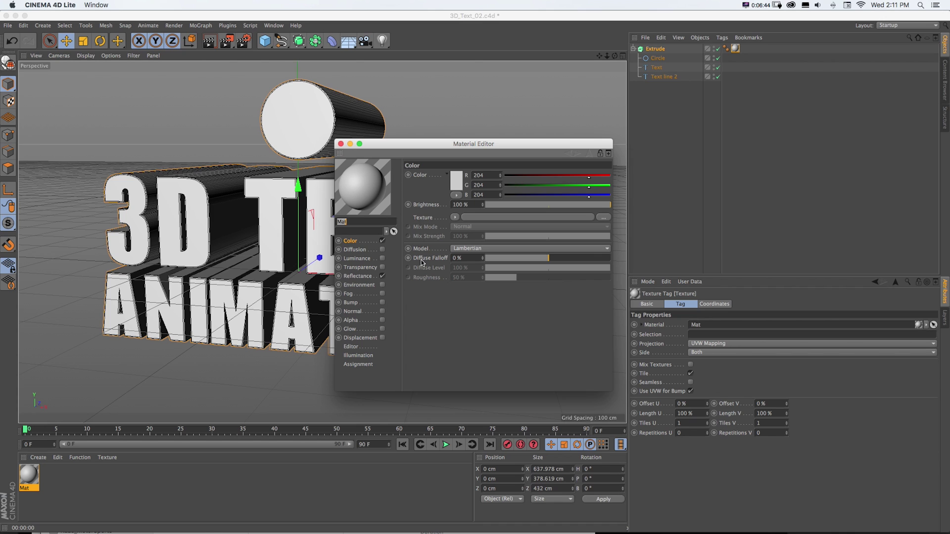
{"action": "left_click_drag", "start_coordinate": [414, 143], "coordinate": [401, 144]}
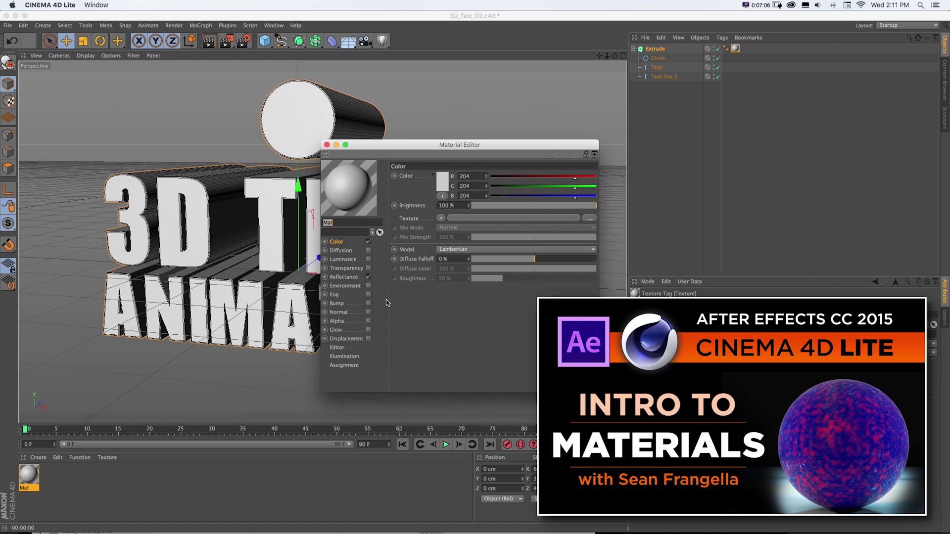
{"action": "left_click", "coordinate": [337, 242]}
Brighten the material's colour to grey 235.
{"action": "left_click", "coordinate": [368, 242]}
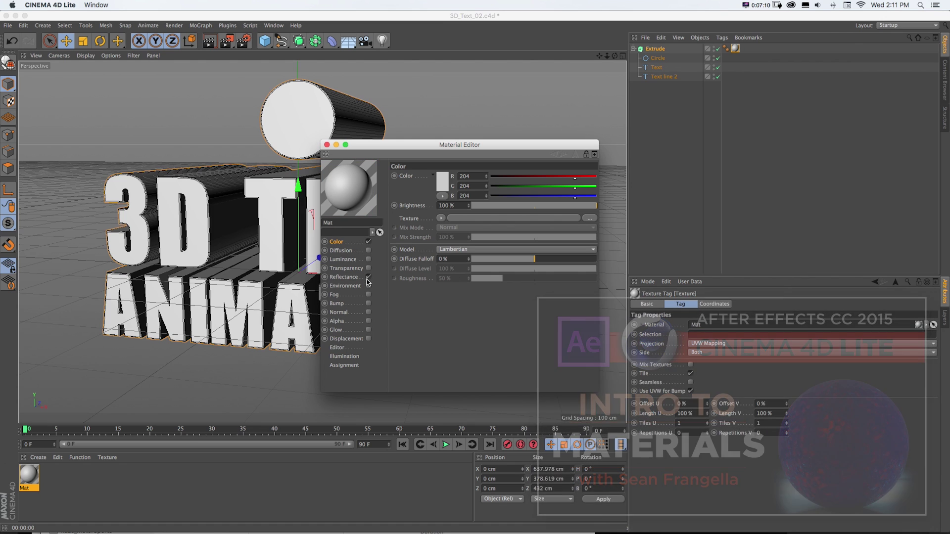
{"action": "left_click", "coordinate": [345, 277]}
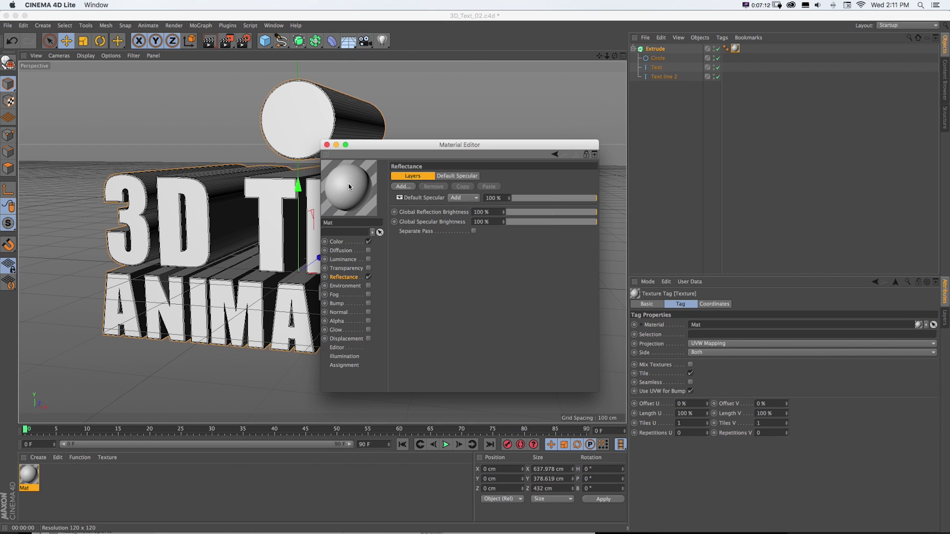
{"action": "left_click", "coordinate": [341, 242]}
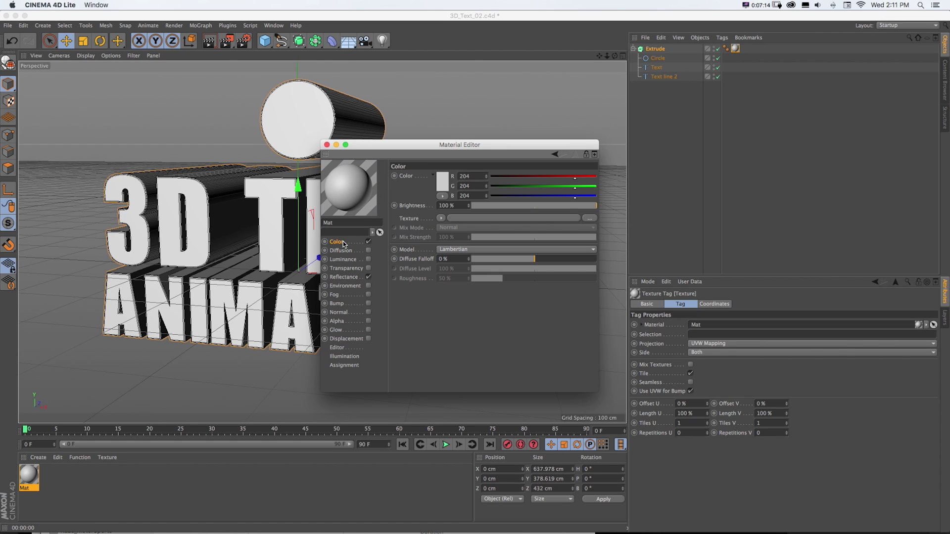
{"action": "left_click", "coordinate": [440, 191]}
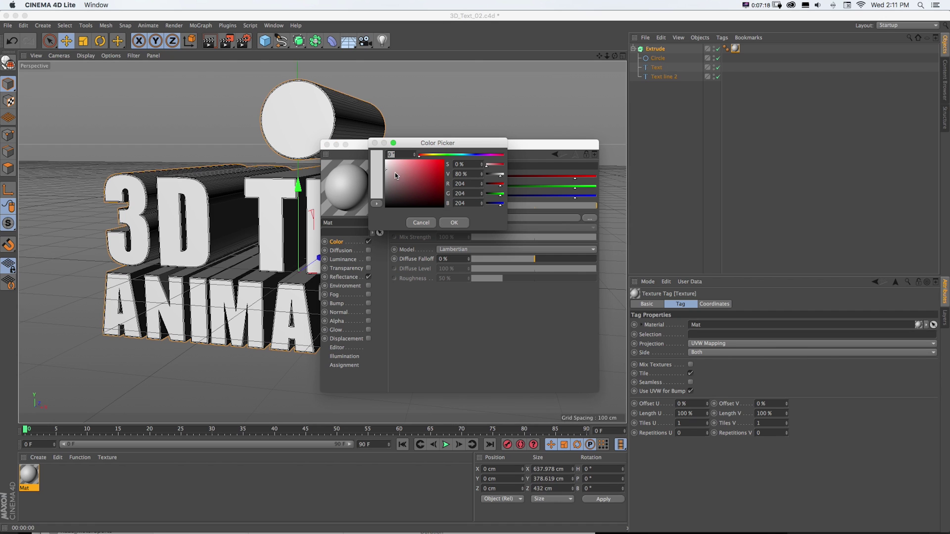
{"action": "left_click_drag", "start_coordinate": [395, 172], "coordinate": [373, 143]}
{"action": "left_click", "coordinate": [454, 223]}
Rename the material 'gray', save the scene, and switch to After Effects.
{"action": "double_click", "coordinate": [372, 220]}
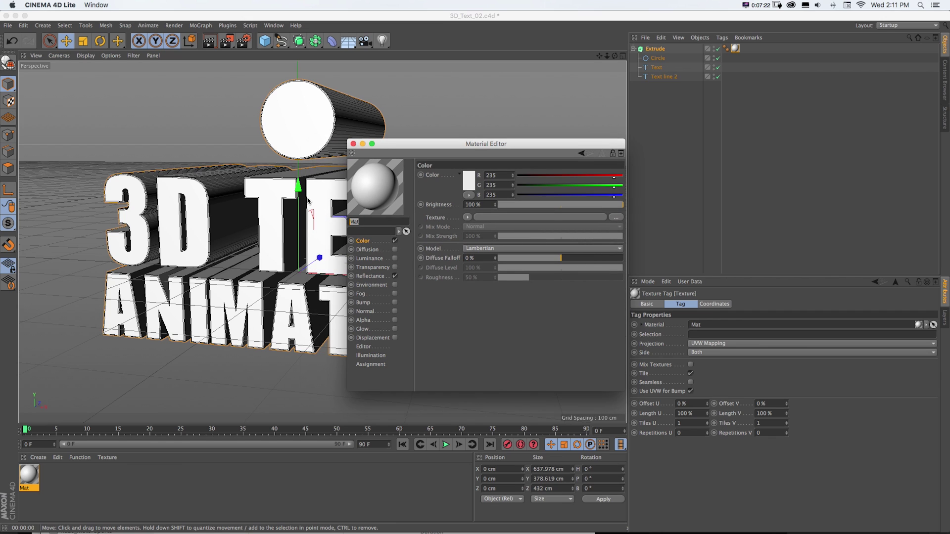
{"action": "type", "text": "gray"}
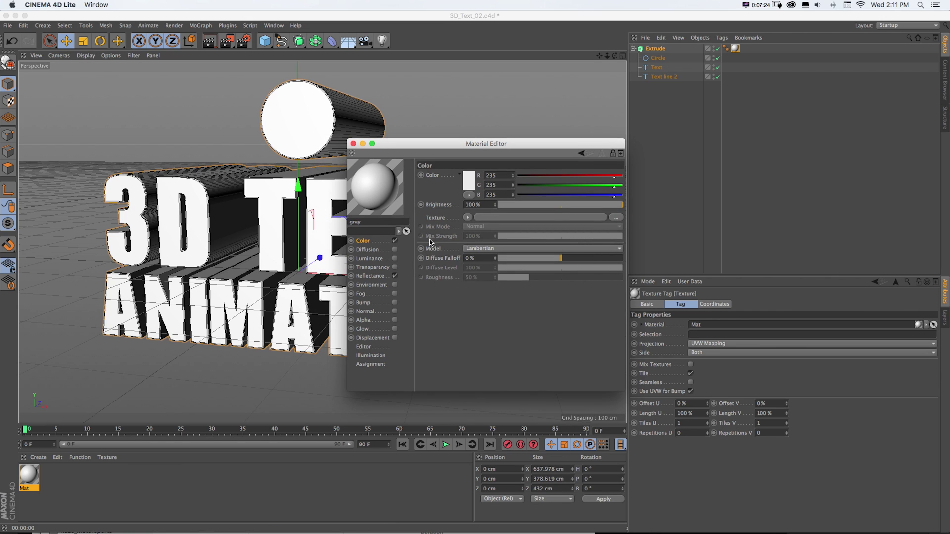
{"action": "key", "text": "Return"}
{"action": "left_click", "coordinate": [353, 143]}
{"action": "key", "text": "super+s"}
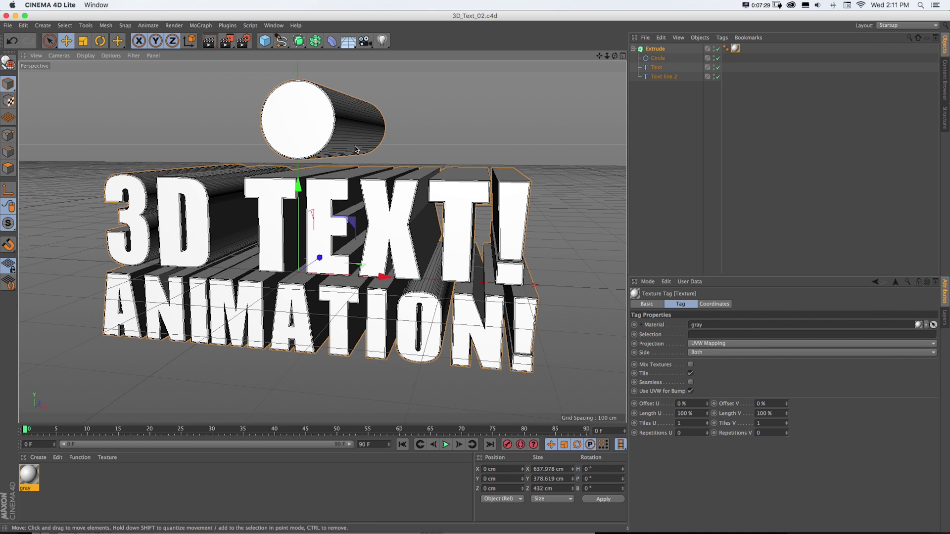
{"action": "key", "text": "super+Tab"}
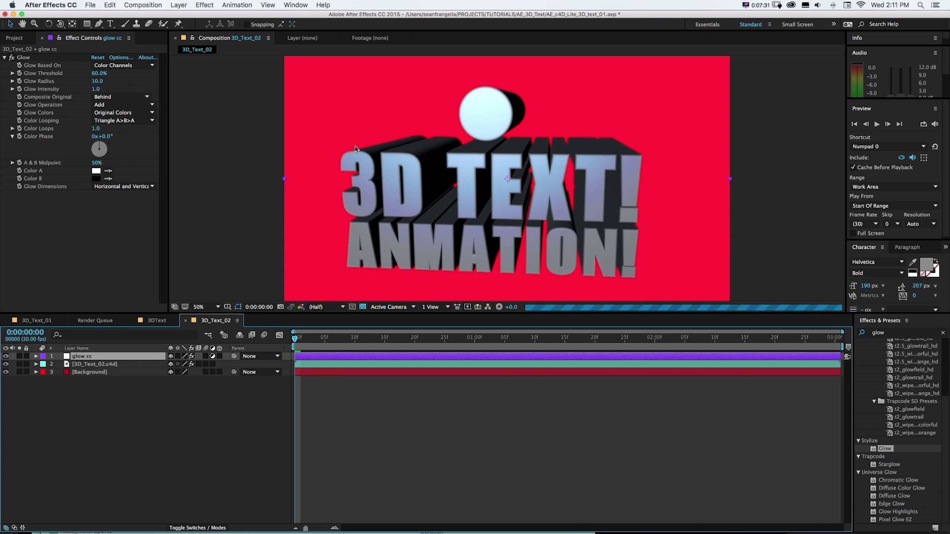
Turn off the glow cc layer and save the After Effects project.
{"action": "left_click", "coordinate": [5, 357]}
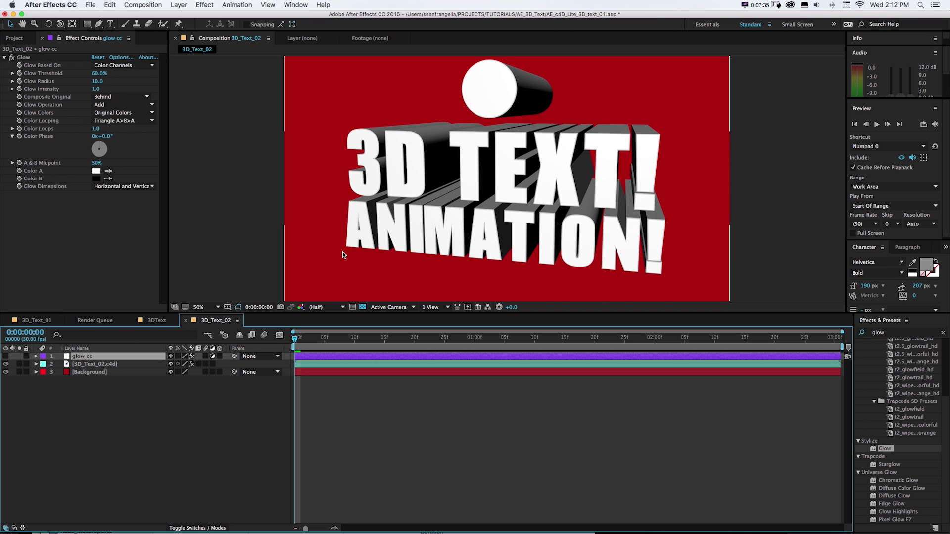
{"action": "key", "text": "super+s"}
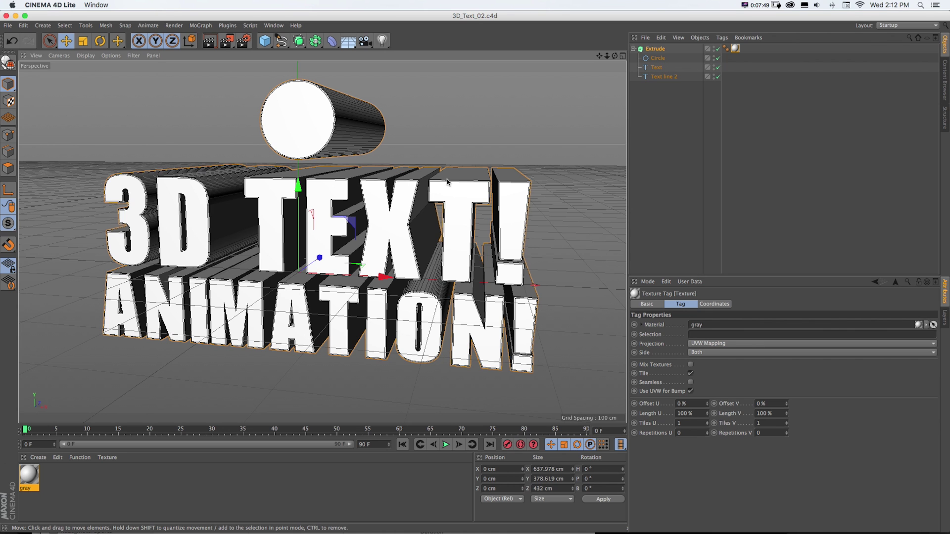
Duplicate the gray material and set the copy's colour to dark red 116/0/0.
{"action": "left_click_drag", "start_coordinate": [448, 182], "coordinate": [436, 185], "text": "alt"}
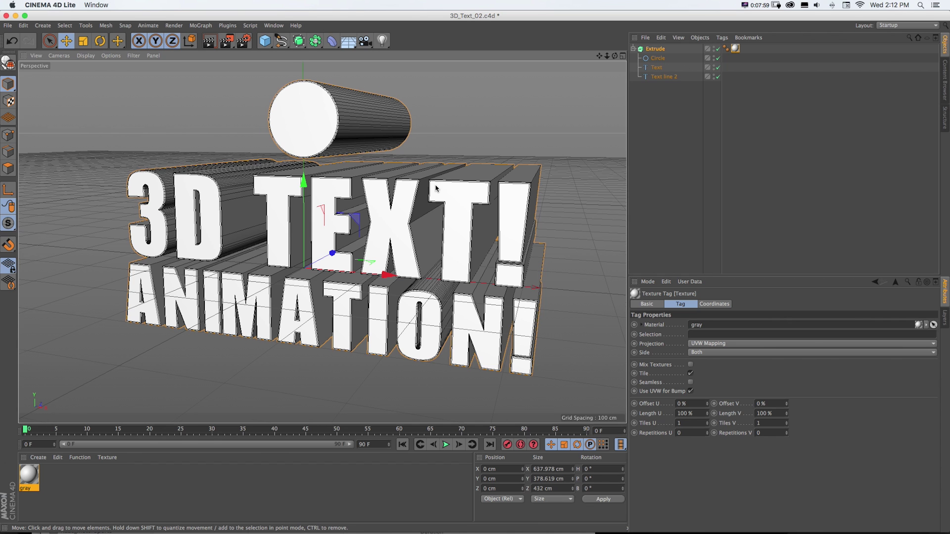
{"action": "scroll", "coordinate": [436, 188], "scroll_direction": "up", "scroll_amount": 3}
{"action": "scroll", "coordinate": [435, 187], "scroll_direction": "down", "scroll_amount": 5}
{"action": "scroll", "coordinate": [434, 194], "scroll_direction": "up", "scroll_amount": 3}
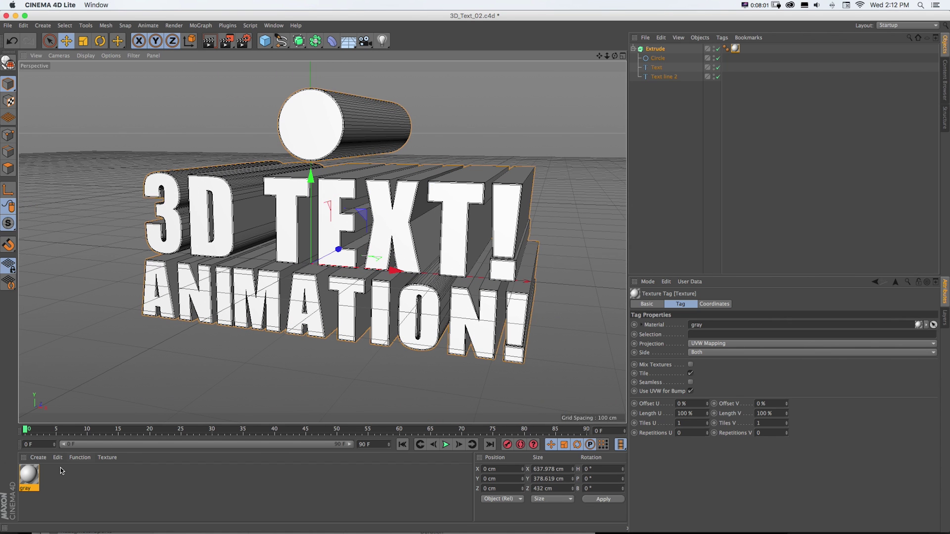
{"action": "left_click", "coordinate": [38, 457]}
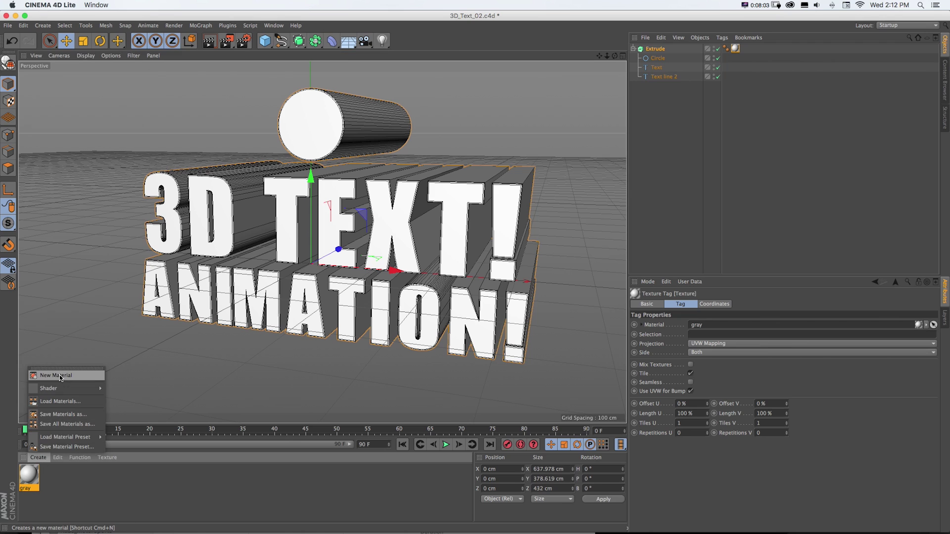
{"action": "left_click", "coordinate": [31, 481]}
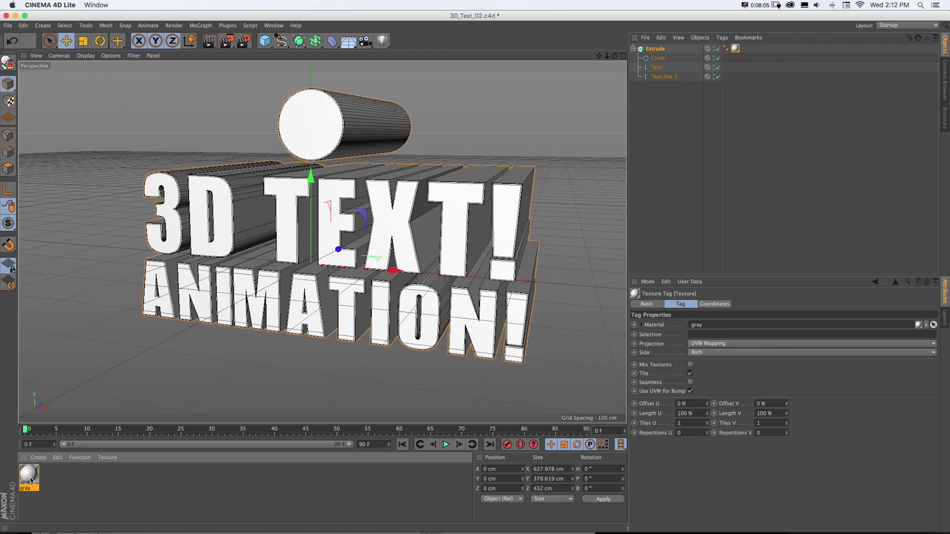
{"action": "left_click_drag", "start_coordinate": [30, 480], "coordinate": [59, 477]}
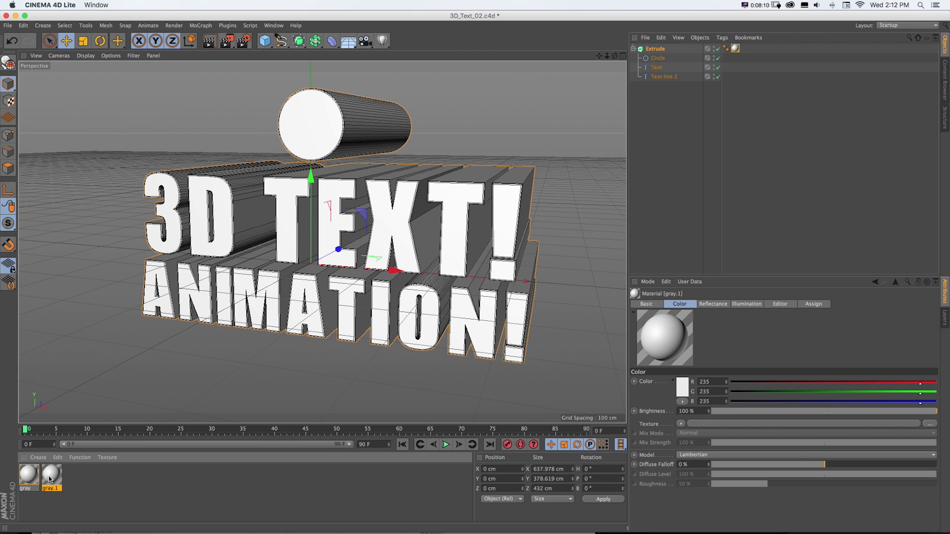
{"action": "double_click", "coordinate": [51, 476]}
{"action": "left_click", "coordinate": [261, 101]}
{"action": "left_click_drag", "start_coordinate": [250, 93], "coordinate": [270, 104]}
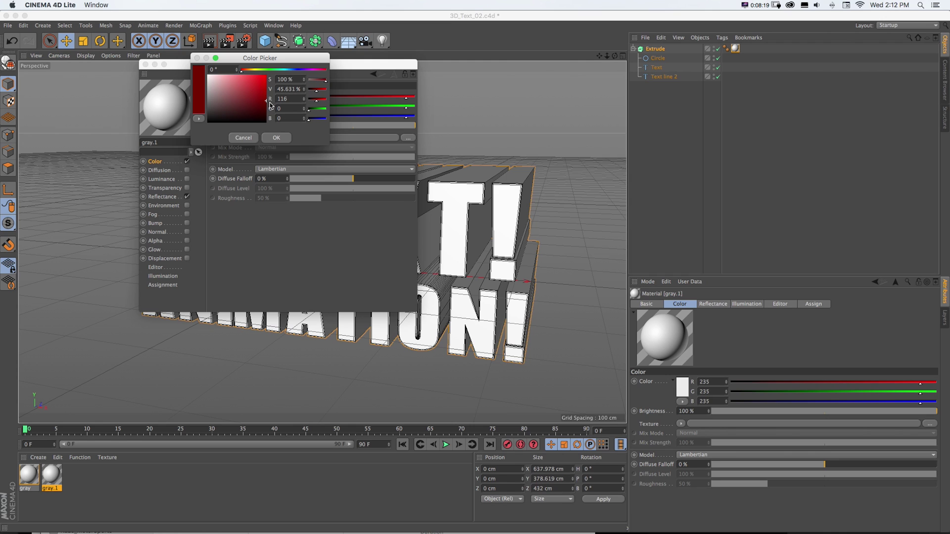
{"action": "left_click", "coordinate": [276, 138]}
Rename the copy 'red' and apply it to the Extrude object.
{"action": "double_click", "coordinate": [168, 142]}
{"action": "type", "text": "red"}
{"action": "key", "text": "Return"}
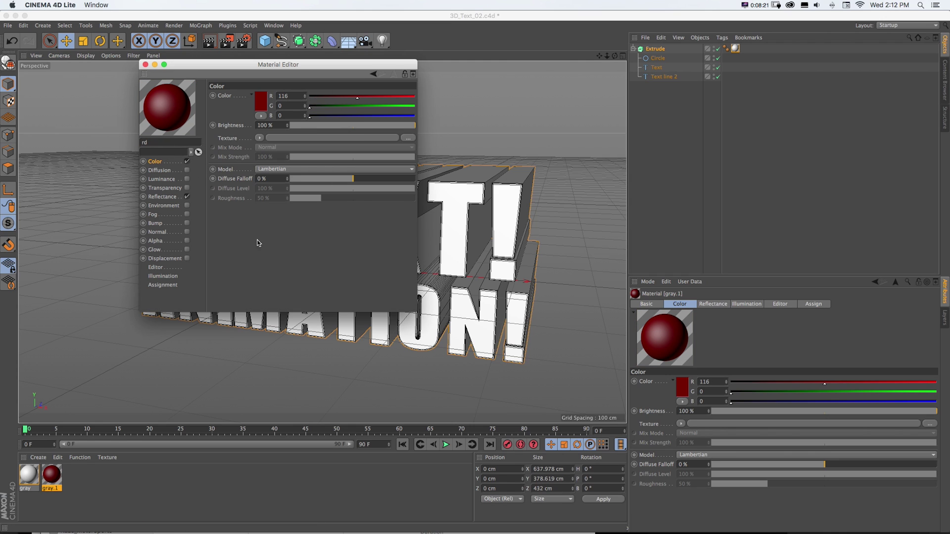
{"action": "left_click", "coordinate": [146, 64]}
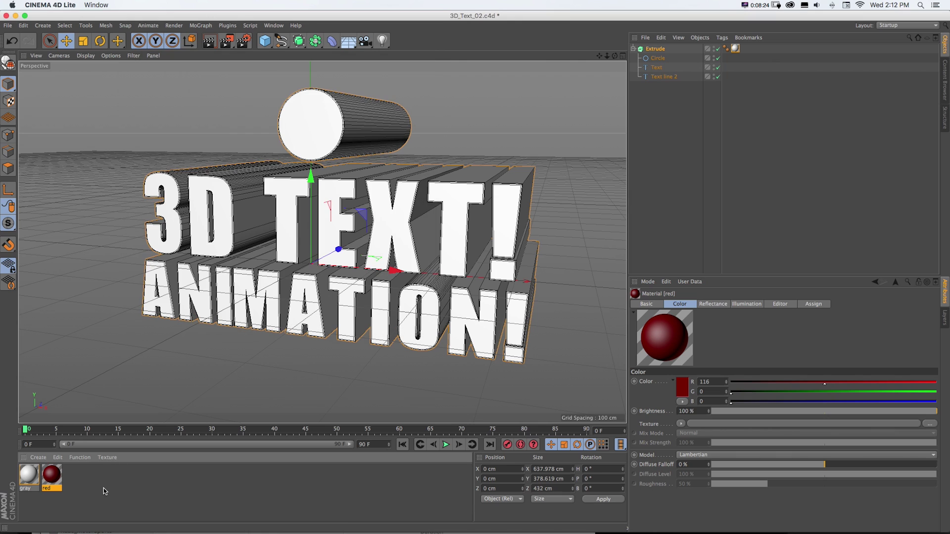
{"action": "left_click_drag", "start_coordinate": [63, 482], "coordinate": [654, 50]}
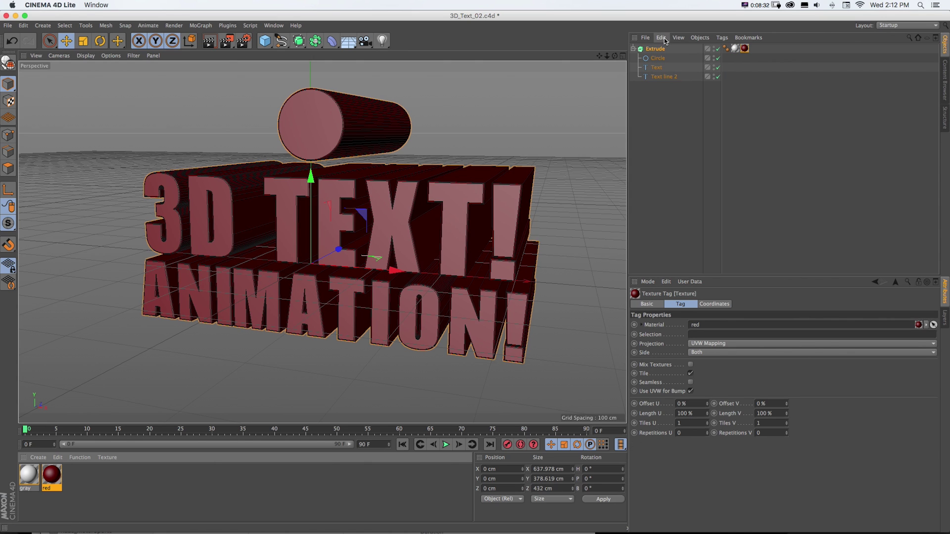
Compare the gray and red texture tags on the Extrude.
{"action": "left_click_drag", "start_coordinate": [600, 56], "coordinate": [598, 57]}
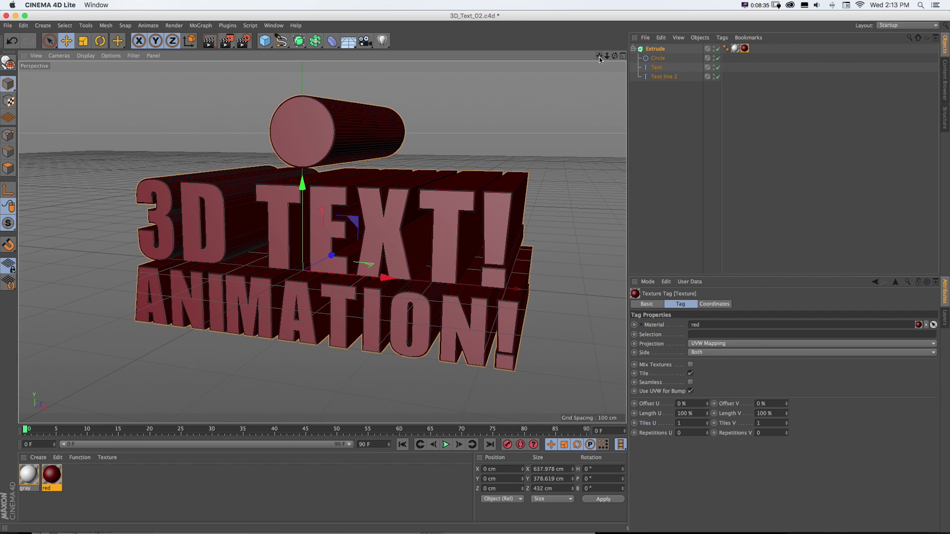
{"action": "left_click", "coordinate": [736, 48]}
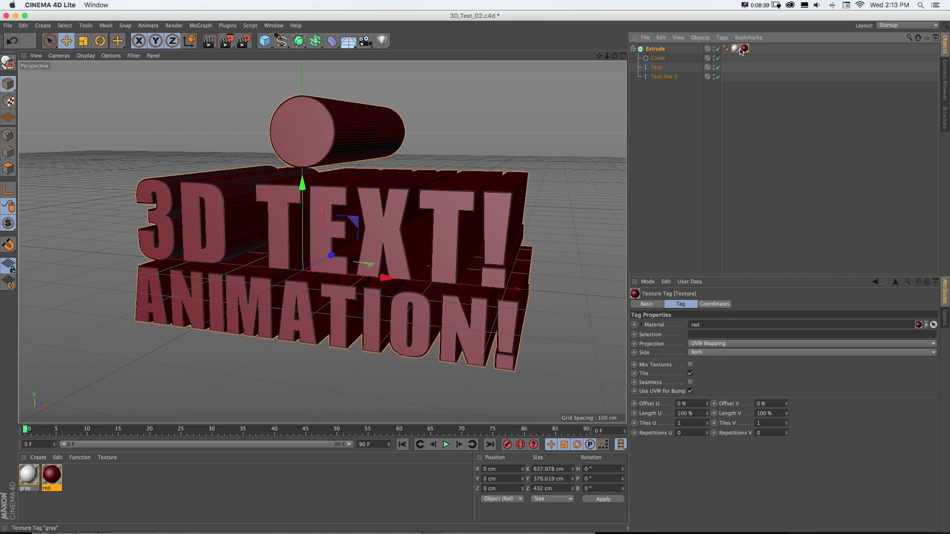
{"action": "left_click", "coordinate": [744, 48]}
{"action": "left_click", "coordinate": [735, 48]}
{"action": "left_click", "coordinate": [744, 48]}
{"action": "left_click", "coordinate": [735, 49]}
{"action": "left_click", "coordinate": [744, 48]}
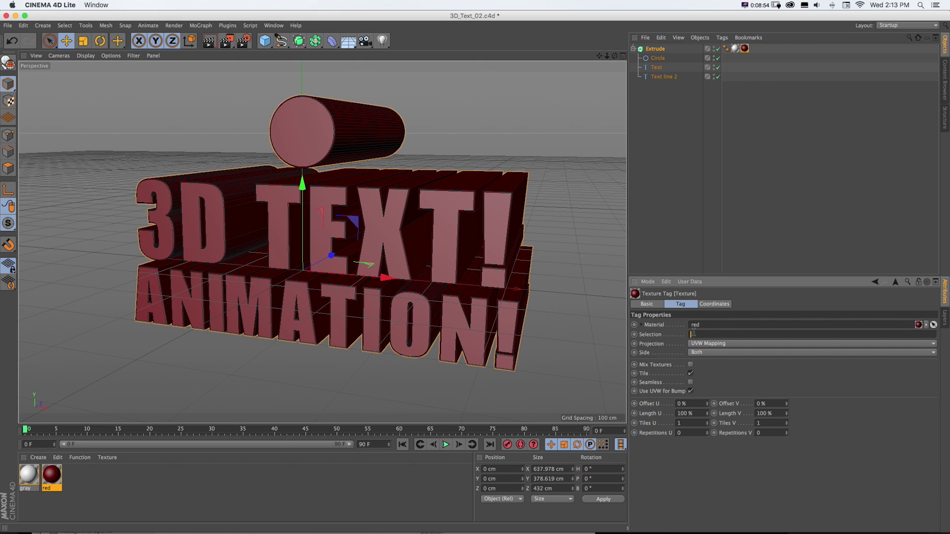
Test the red tag on selection C1 with a render, then switch it to R1.
{"action": "type", "text": "C1"}
{"action": "key", "text": "Return"}
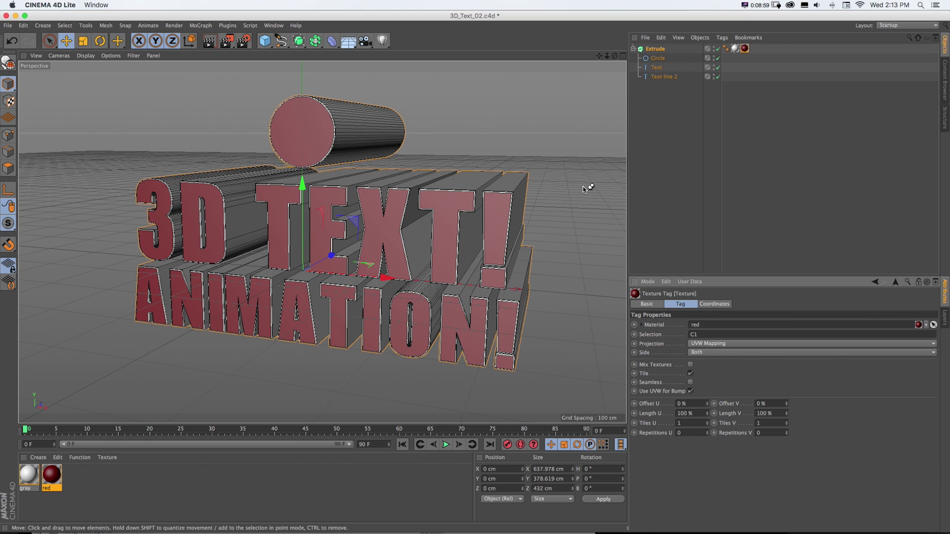
{"action": "key", "text": "super+r"}
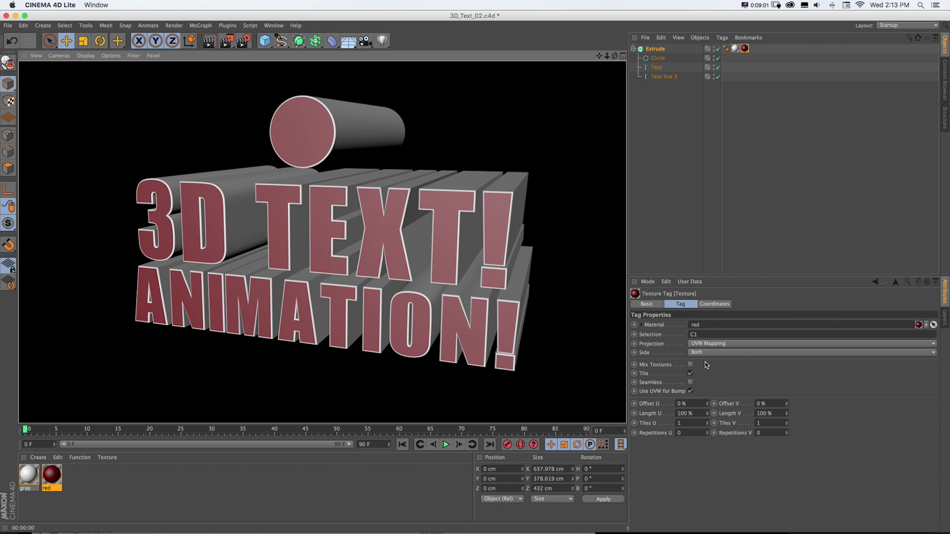
{"action": "double_click", "coordinate": [694, 335]}
{"action": "type", "text": "R"}
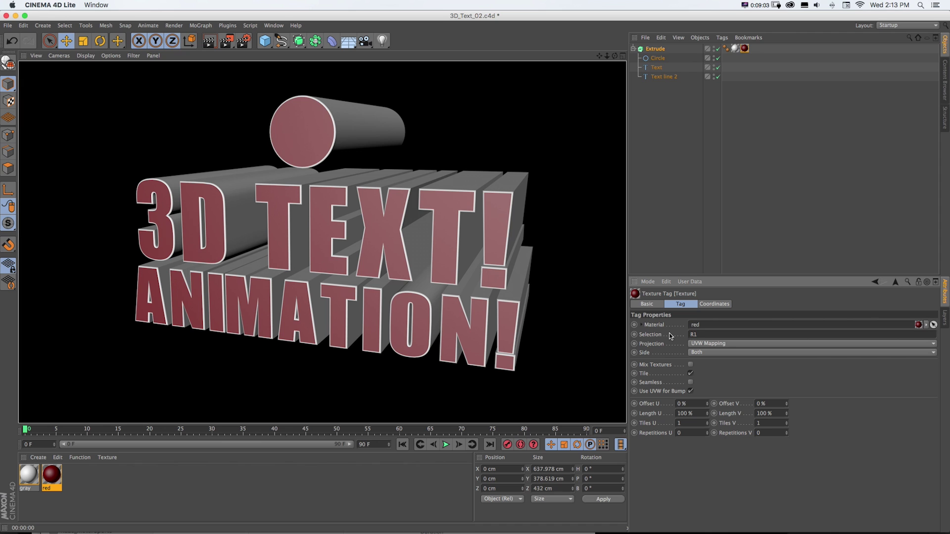
{"action": "type", "text": "1"}
{"action": "key", "text": "Return"}
{"action": "scroll", "coordinate": [501, 221], "scroll_direction": "up", "scroll_amount": 2}
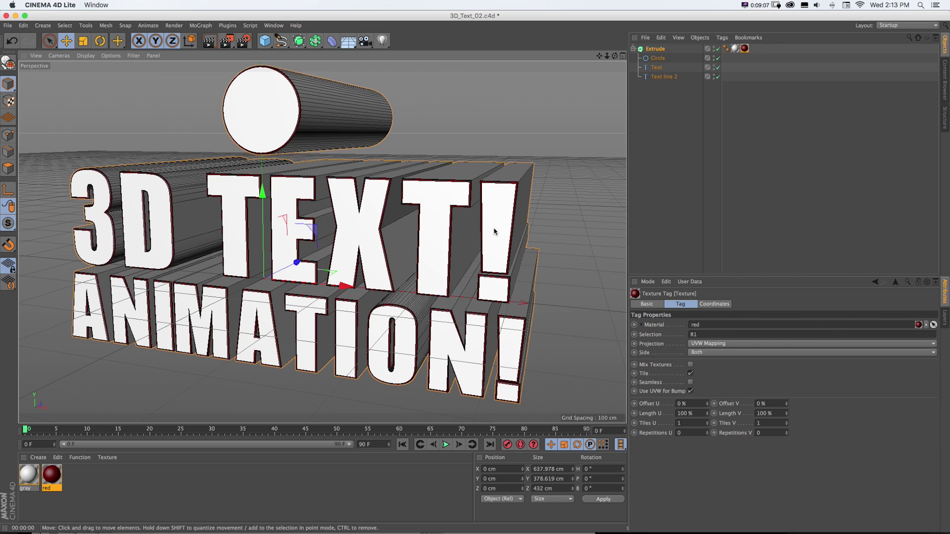
{"action": "scroll", "coordinate": [494, 232], "scroll_direction": "down", "scroll_amount": 3}
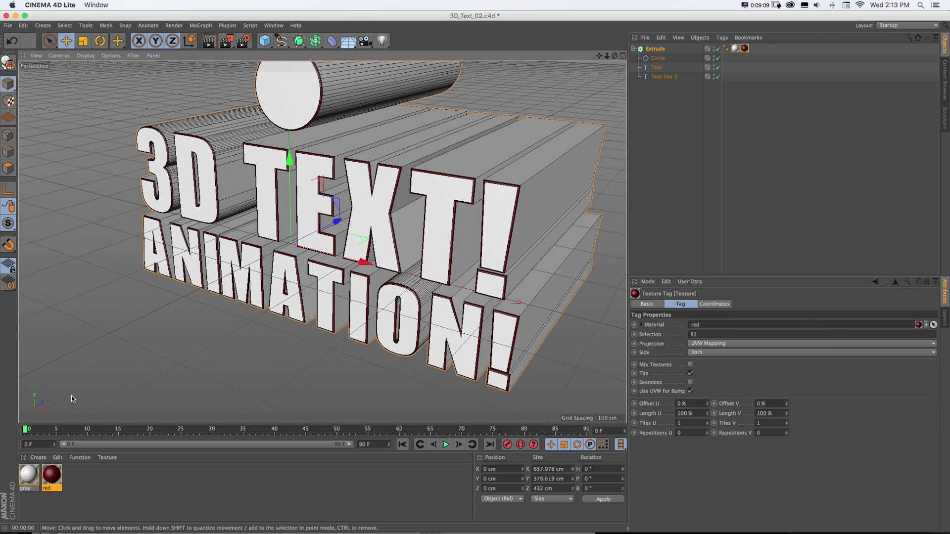
Copy the red material, recolour it neutral grey, and name it 'dark gray'.
{"action": "left_click_drag", "start_coordinate": [52, 475], "coordinate": [72, 480], "text": "ctrl"}
{"action": "double_click", "coordinate": [72, 480]}
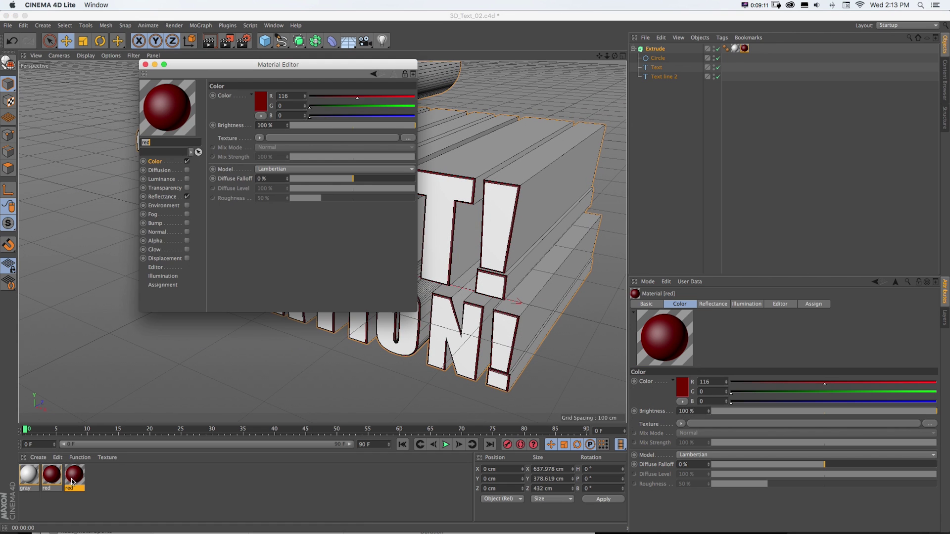
{"action": "left_click", "coordinate": [260, 104]}
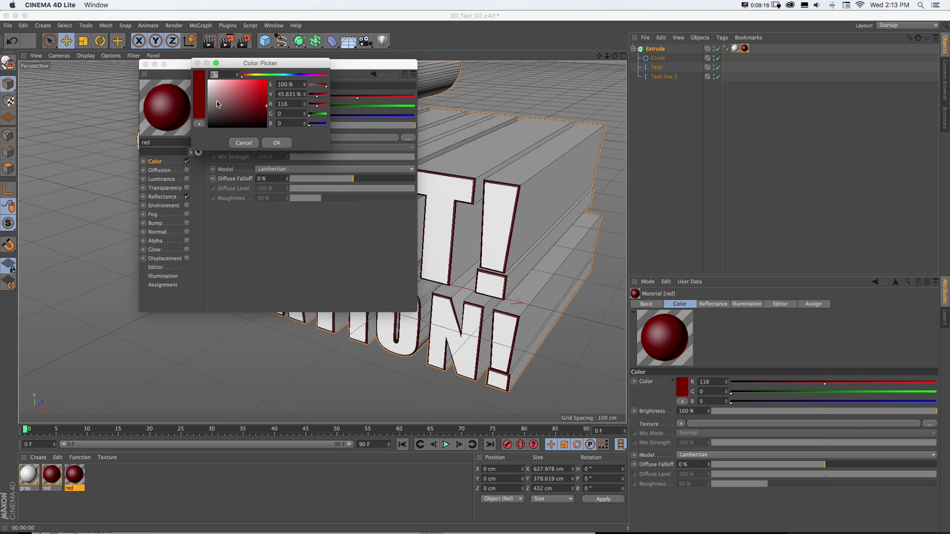
{"action": "left_click_drag", "start_coordinate": [216, 101], "coordinate": [207, 99]}
{"action": "left_click", "coordinate": [270, 143]}
{"action": "left_click_drag", "start_coordinate": [166, 143], "coordinate": [114, 140]}
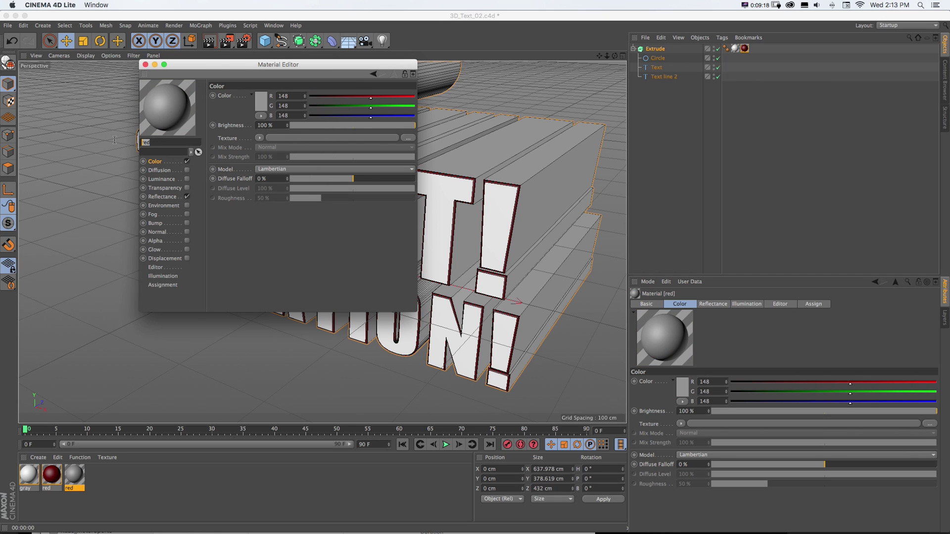
{"action": "type", "text": "dark gray"}
Apply the dark gray material to the Extrude, restricted to selection C1.
{"action": "left_click_drag", "start_coordinate": [62, 474], "coordinate": [656, 48]}
{"action": "left_click", "coordinate": [695, 335]}
{"action": "type", "text": "C1"}
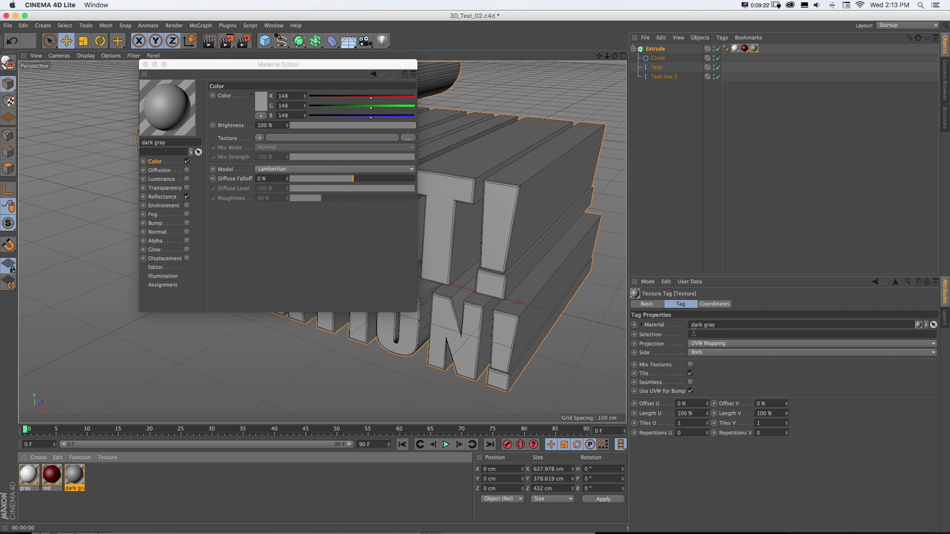
{"action": "key", "text": "Return"}
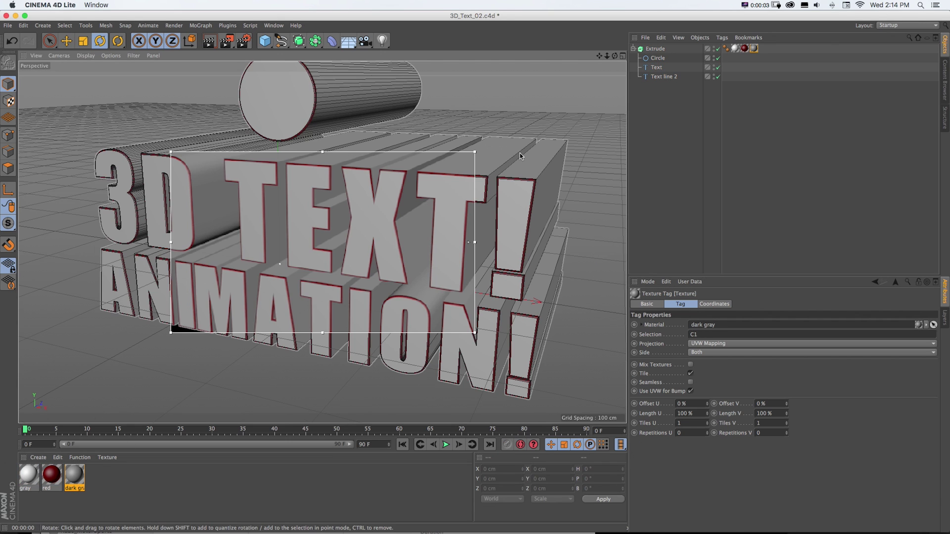
{"action": "left_click", "coordinate": [690, 110]}
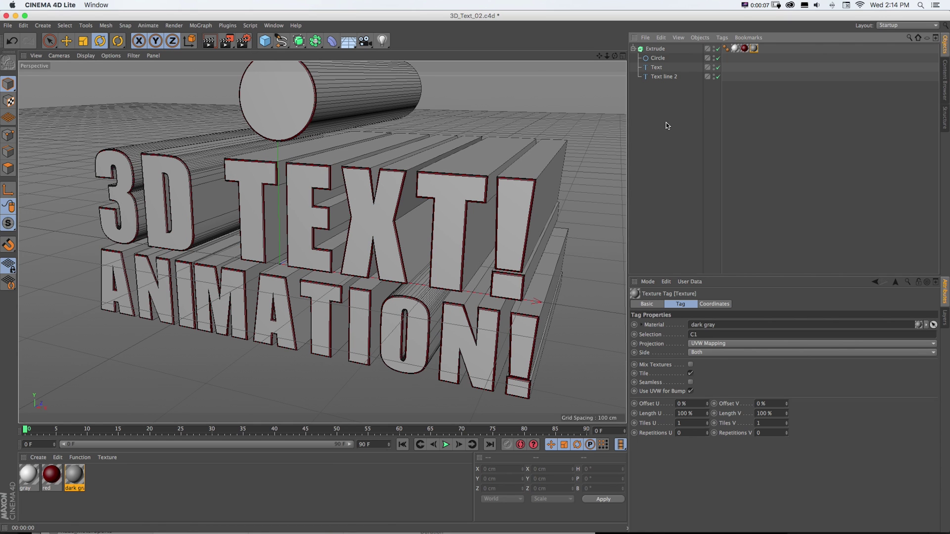
Darken the dark gray material to RGB 51/51/51 and save the scene.
{"action": "left_click", "coordinate": [73, 478]}
{"action": "double_click", "coordinate": [74, 477]}
{"action": "left_click_drag", "start_coordinate": [208, 63], "coordinate": [602, 208]}
{"action": "left_click", "coordinate": [663, 194]}
{"action": "key", "text": "Return"}
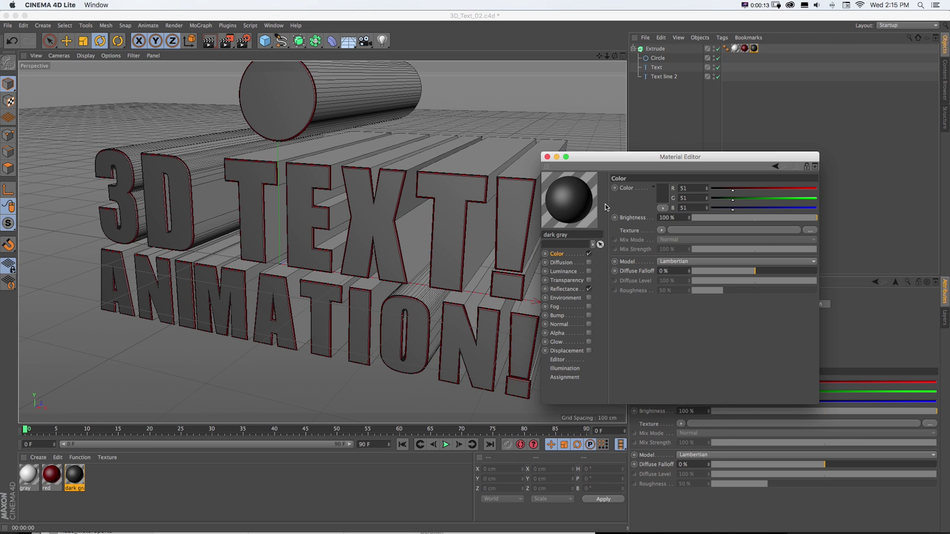
{"action": "left_click", "coordinate": [547, 157]}
{"action": "key", "text": "cmd+s"}
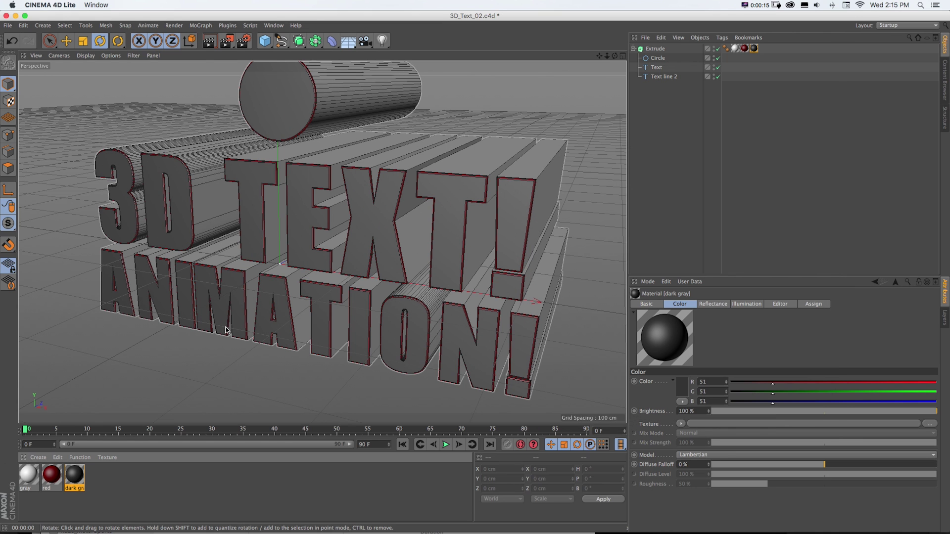
Raise the gray material's colour value to 247.
{"action": "double_click", "coordinate": [29, 475]}
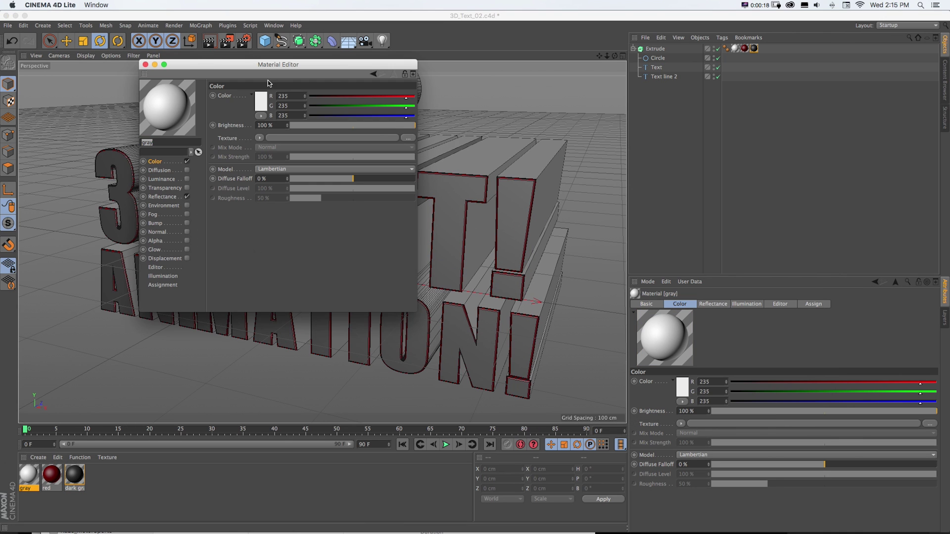
{"action": "left_click", "coordinate": [199, 86]}
{"action": "left_click", "coordinate": [208, 75]}
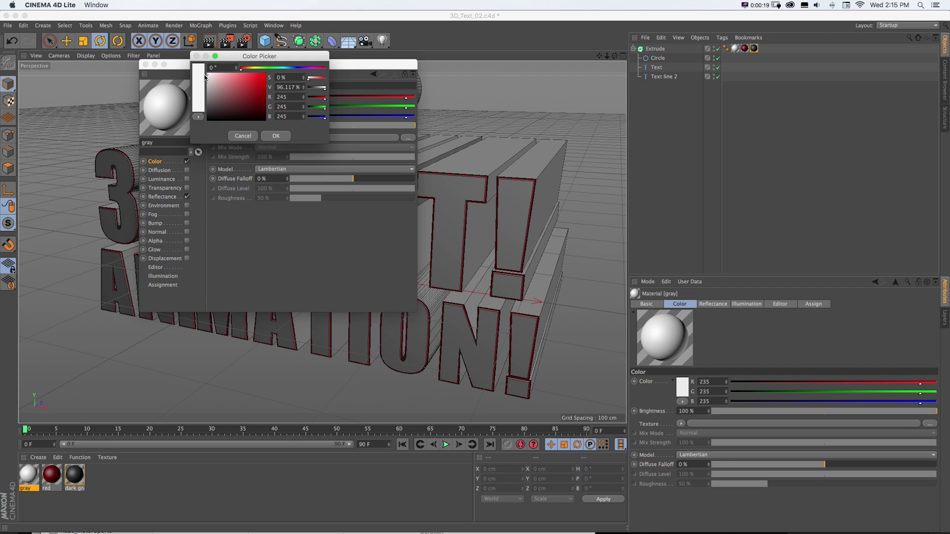
{"action": "left_click", "coordinate": [275, 136]}
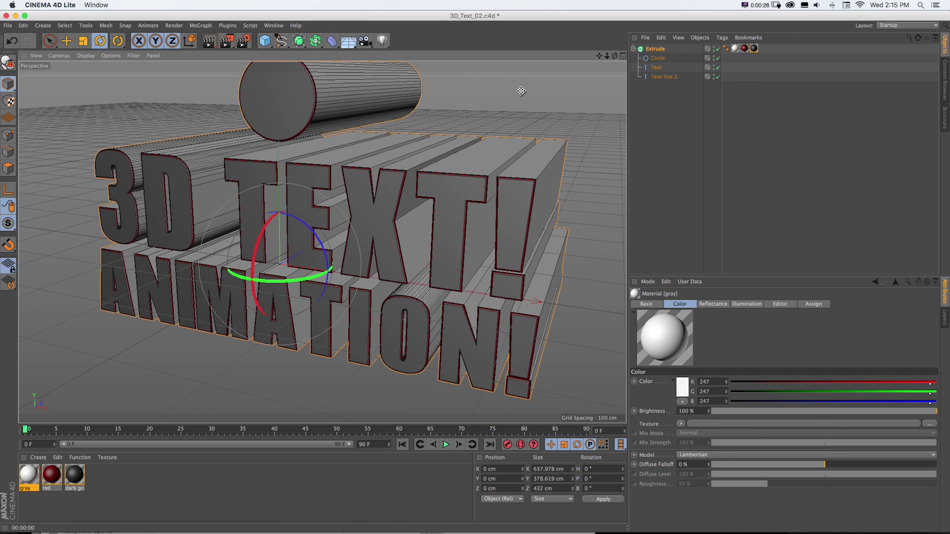
{"action": "key", "text": "e"}
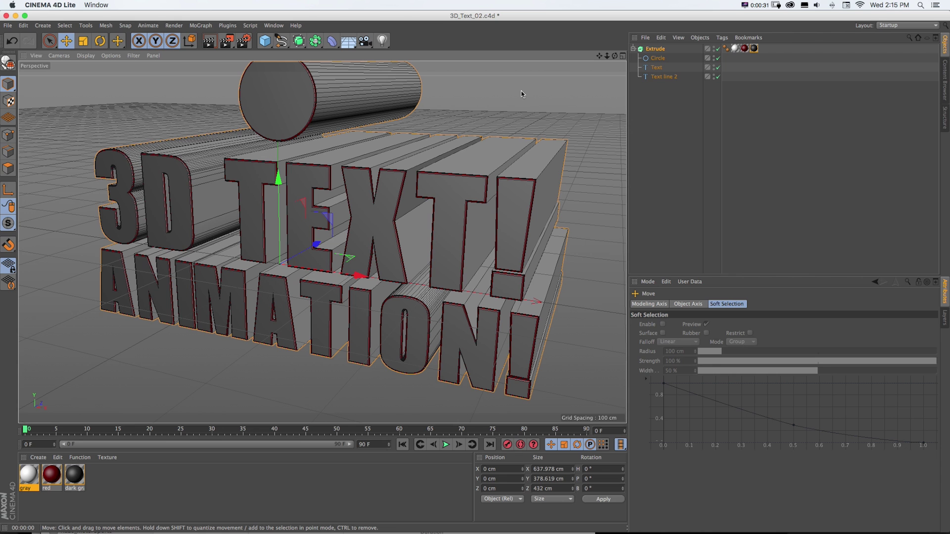
Set the red texture tag's selection to C1 so the letter fronts turn red.
{"action": "left_click_drag", "start_coordinate": [607, 56], "coordinate": [602, 62]}
{"action": "left_click", "coordinate": [736, 50]}
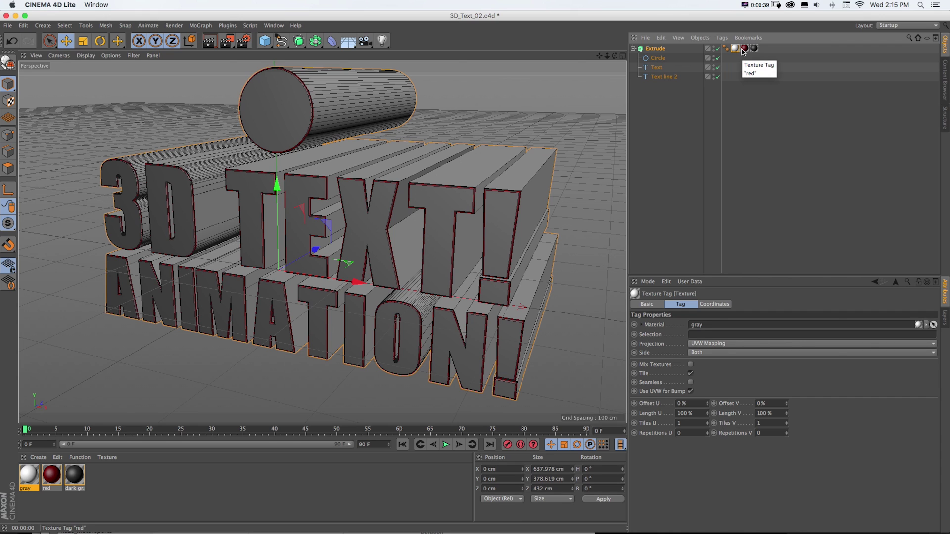
{"action": "left_click", "coordinate": [745, 48]}
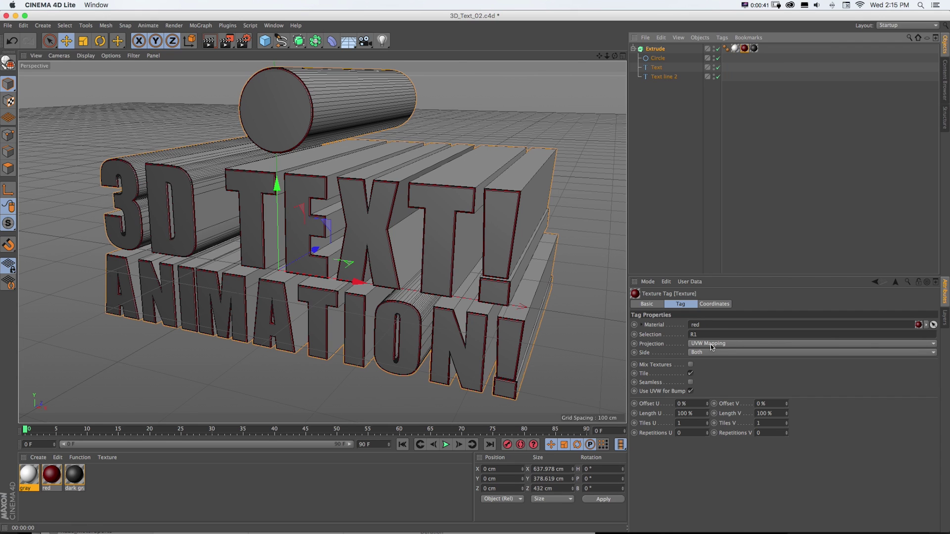
{"action": "double_click", "coordinate": [694, 334]}
{"action": "type", "text": "C1"}
{"action": "key", "text": "Return"}
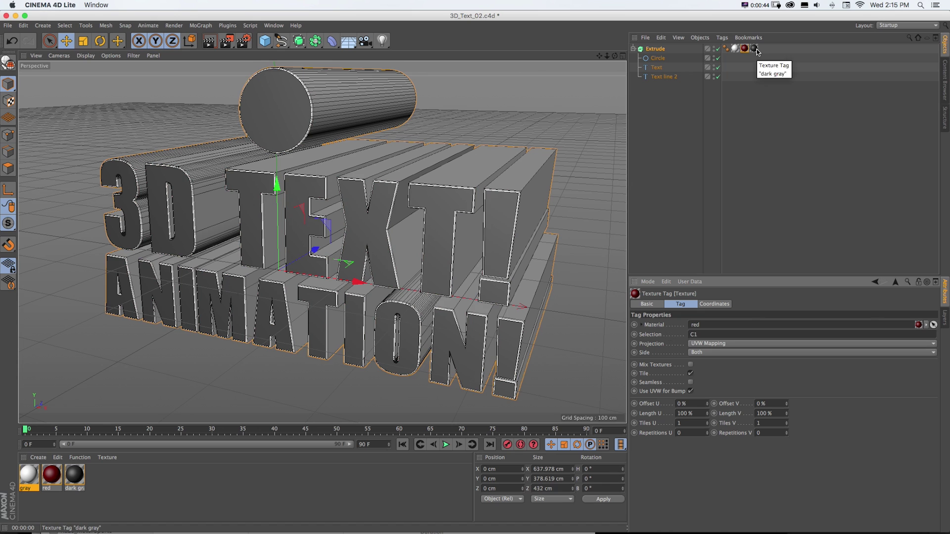
Set the dark gray tag's selection to R1 and start the Interactive Render Region.
{"action": "left_click", "coordinate": [753, 48]}
{"action": "double_click", "coordinate": [713, 335]}
{"action": "type", "text": "R"}
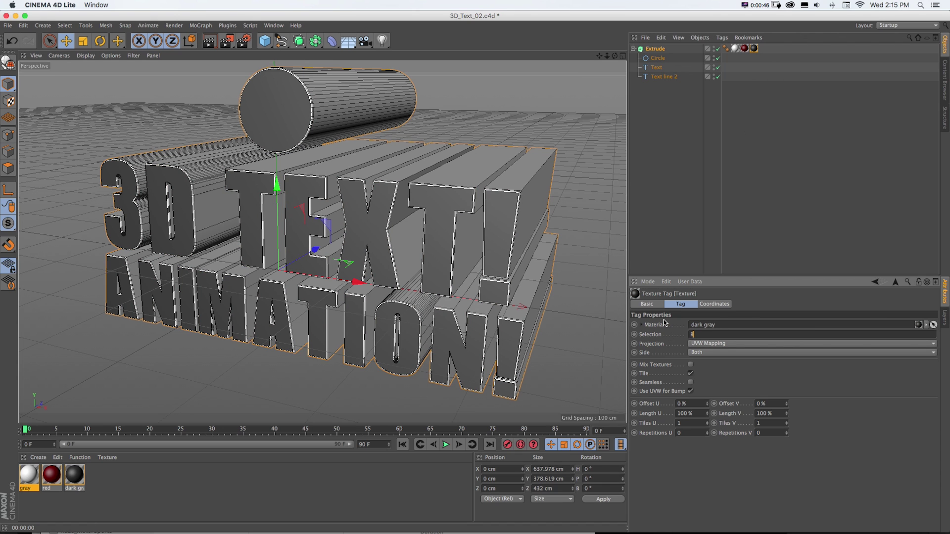
{"action": "type", "text": "1"}
{"action": "key", "text": "Return"}
{"action": "key", "text": "alt+r"}
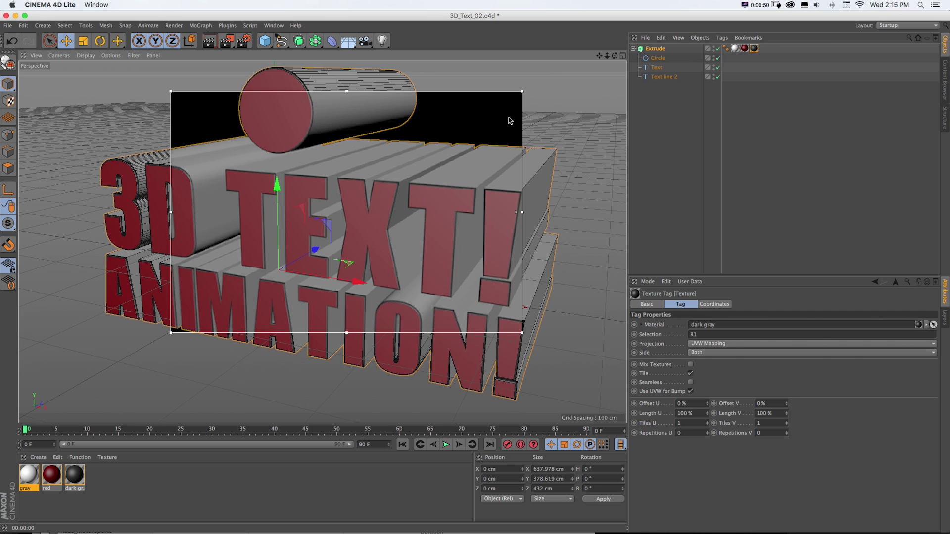
{"action": "left_click_drag", "start_coordinate": [509, 120], "coordinate": [538, 152], "text": "alt"}
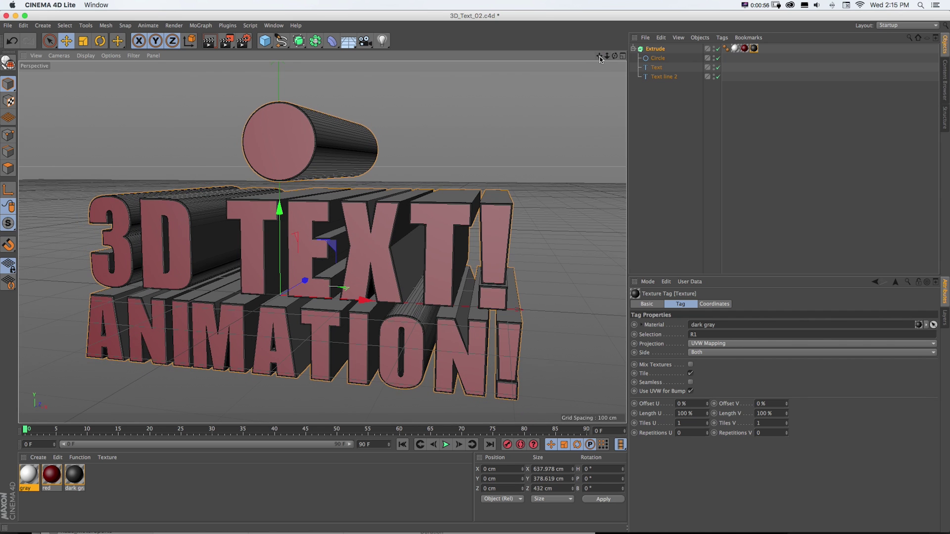
{"action": "left_click_drag", "start_coordinate": [599, 59], "coordinate": [599, 58]}
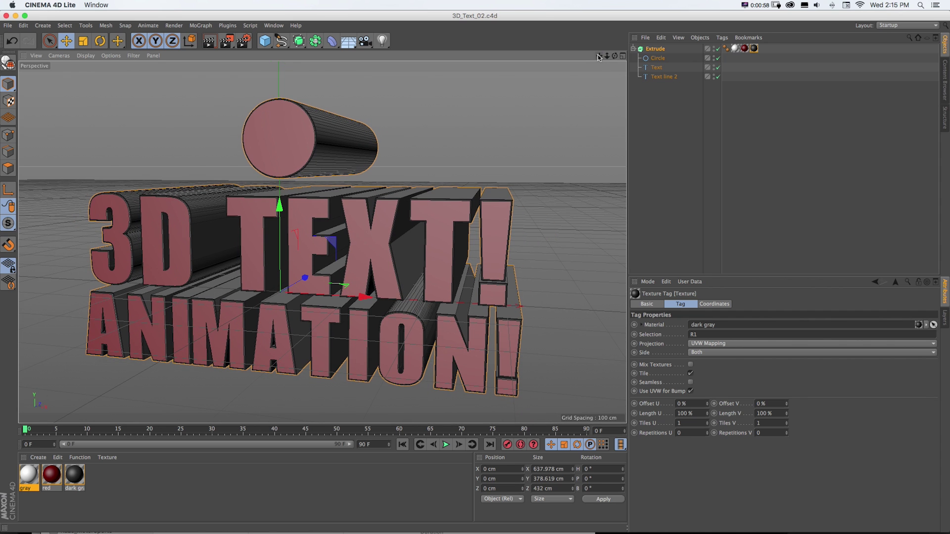
Switch to After Effects, save the project, and return to Cinema 4D Lite.
{"action": "left_click", "coordinate": [652, 109]}
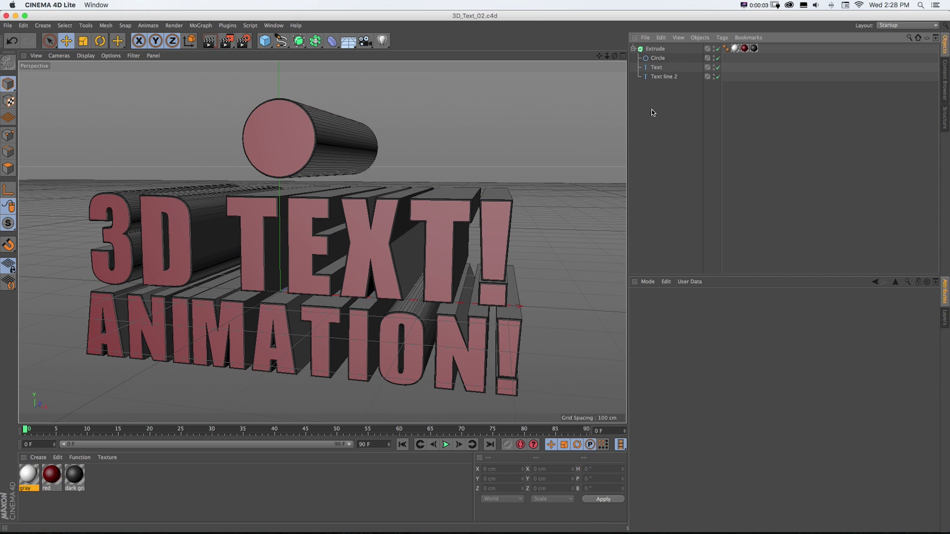
{"action": "key", "text": "super+Tab"}
{"action": "key", "text": "super+Tab"}
{"action": "key", "text": "super+Tab"}
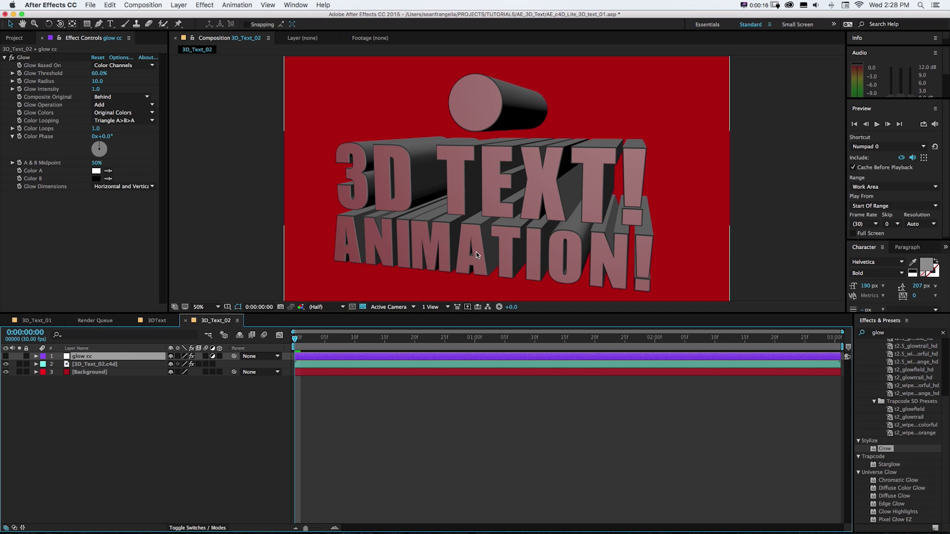
{"action": "key", "text": "super+s"}
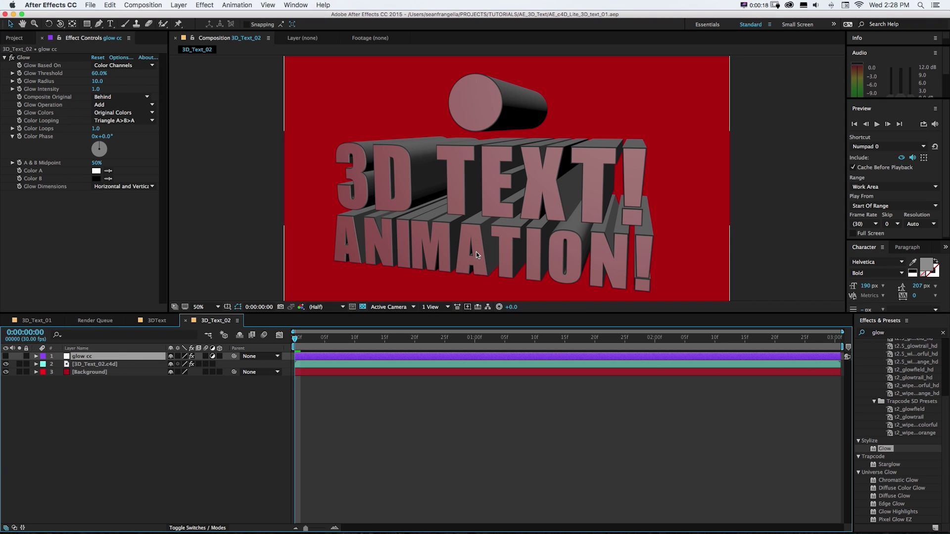
{"action": "key", "text": "super+Tab"}
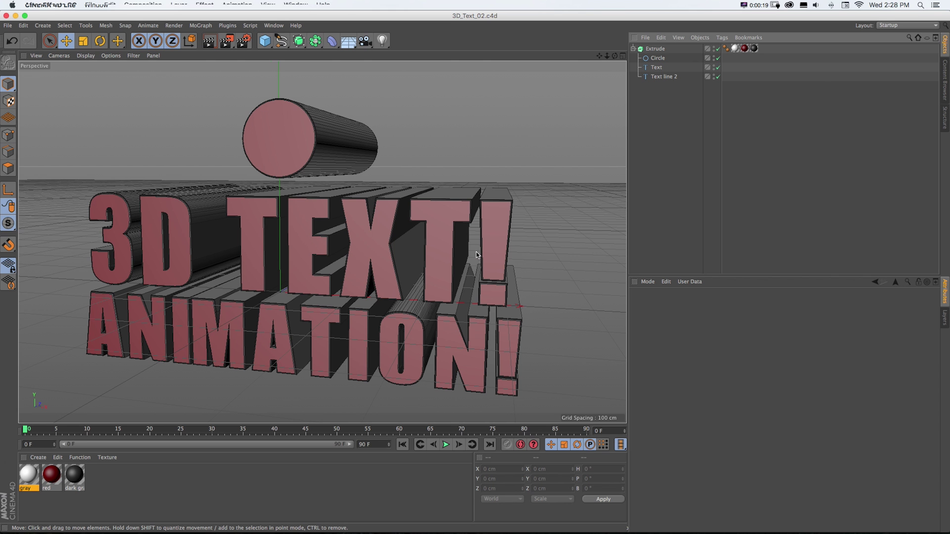
Switch from Cinema 4D Lite to the After Effects composite.
{"action": "key", "text": "super+Tab"}
{"action": "key", "text": "super+Tab"}
{"action": "key", "text": "super+Tab"}
{"action": "key", "text": "super+Tab"}
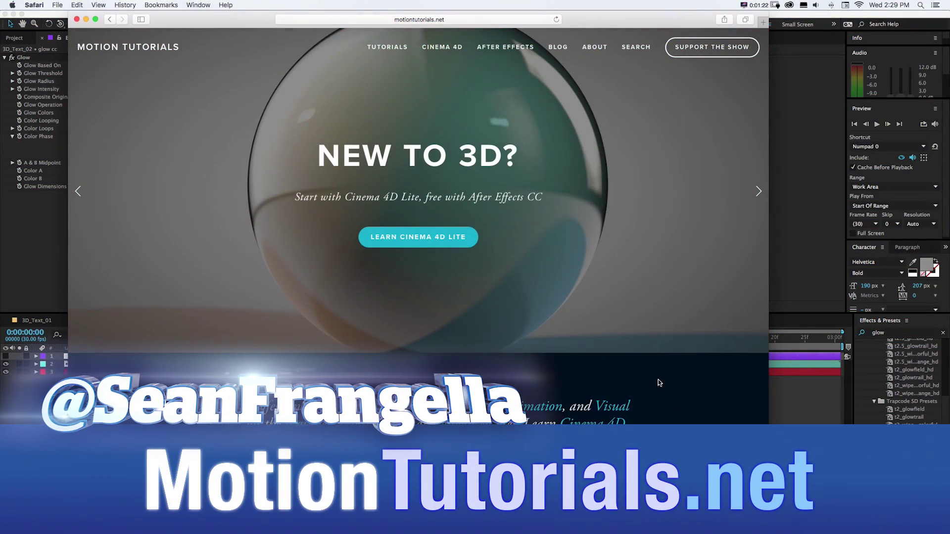
Filter CINEMA 4D tutorials to Cinema 4D Lite, visit Support the Show, and open Patreon in a new tab.
{"action": "left_click", "coordinate": [445, 47]}
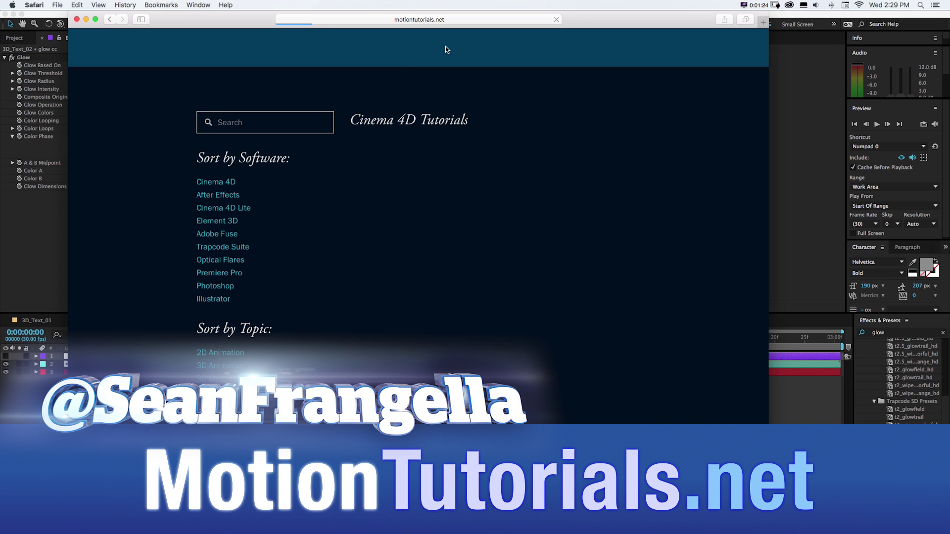
{"action": "left_click", "coordinate": [242, 210]}
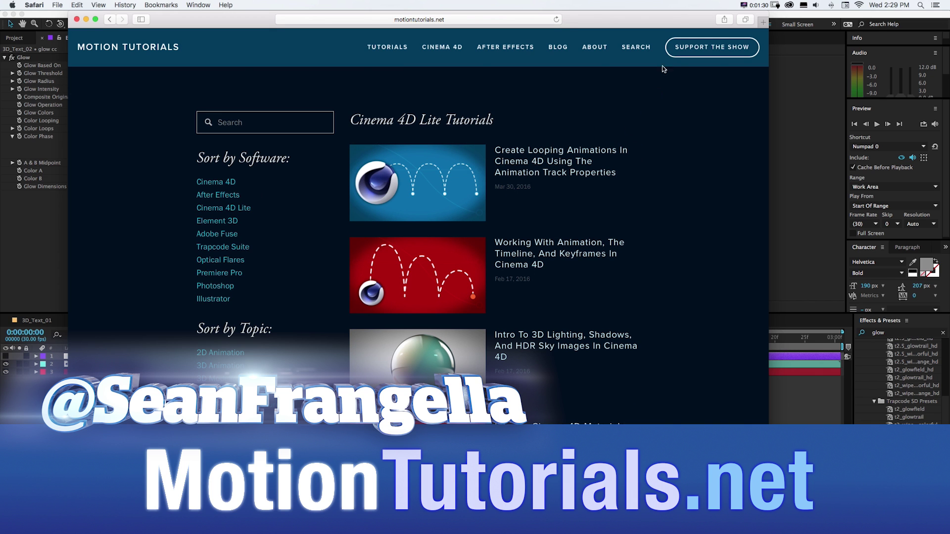
{"action": "left_click", "coordinate": [686, 55]}
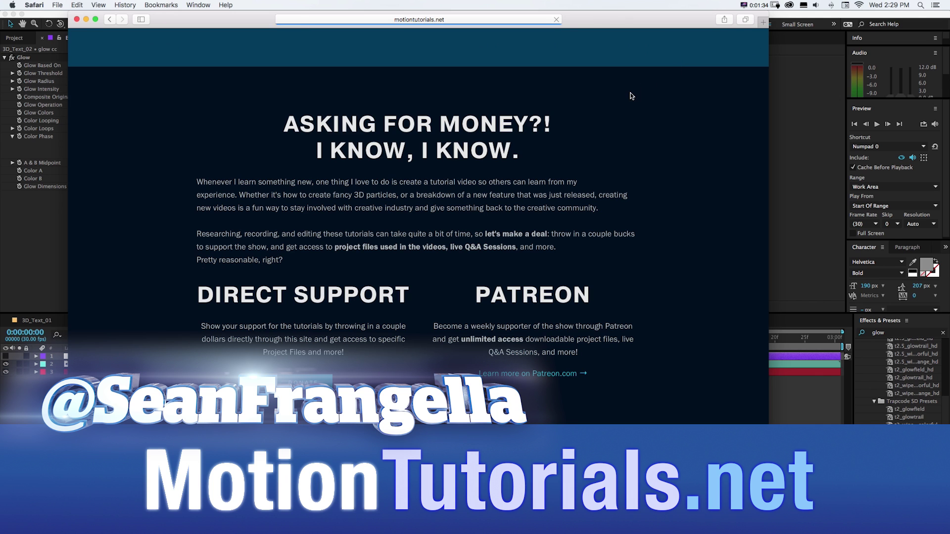
{"action": "right_click", "coordinate": [511, 375]}
{"action": "left_click", "coordinate": [532, 379]}
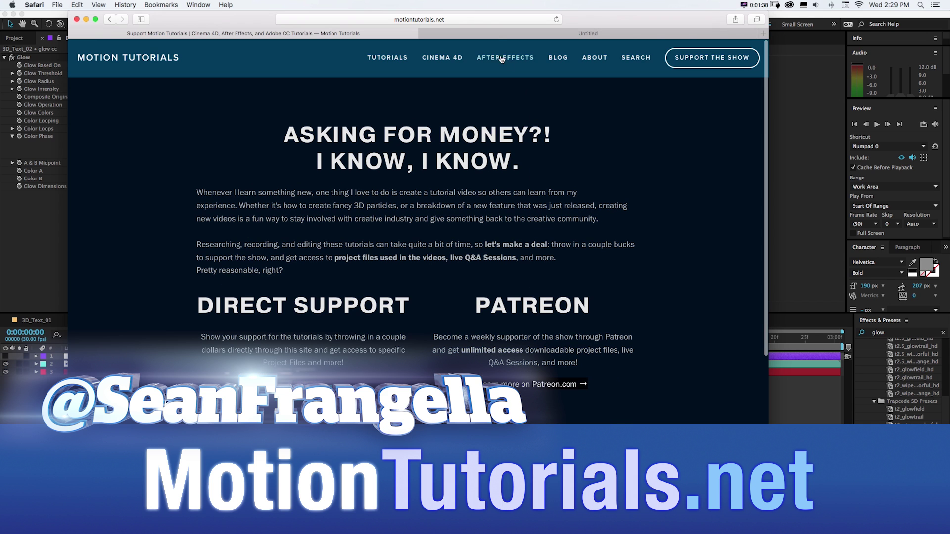
{"action": "left_click", "coordinate": [498, 34]}
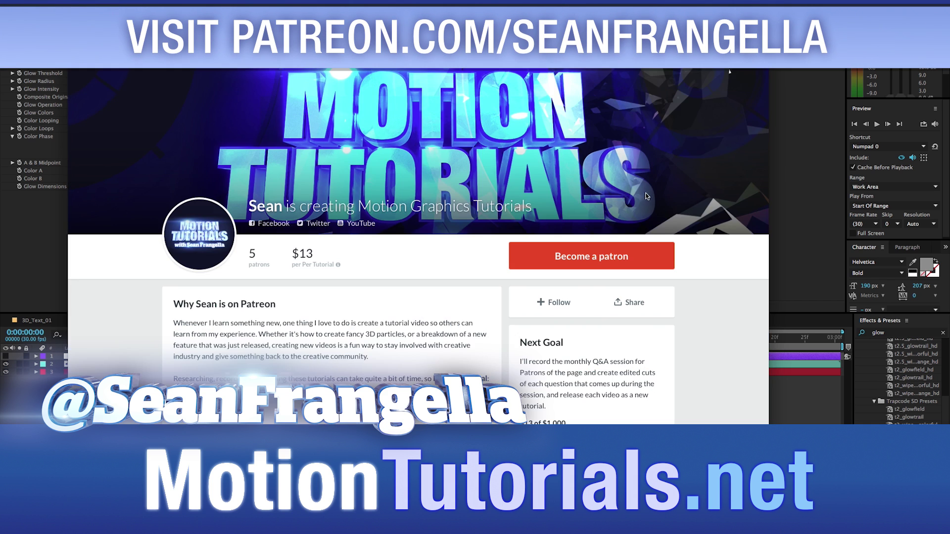
{"action": "scroll", "coordinate": [649, 196], "scroll_direction": "down", "scroll_amount": 4}
{"action": "scroll", "coordinate": [649, 196], "scroll_direction": "down", "scroll_amount": 2}
{"action": "scroll", "coordinate": [690, 207], "scroll_direction": "down", "scroll_amount": 3}
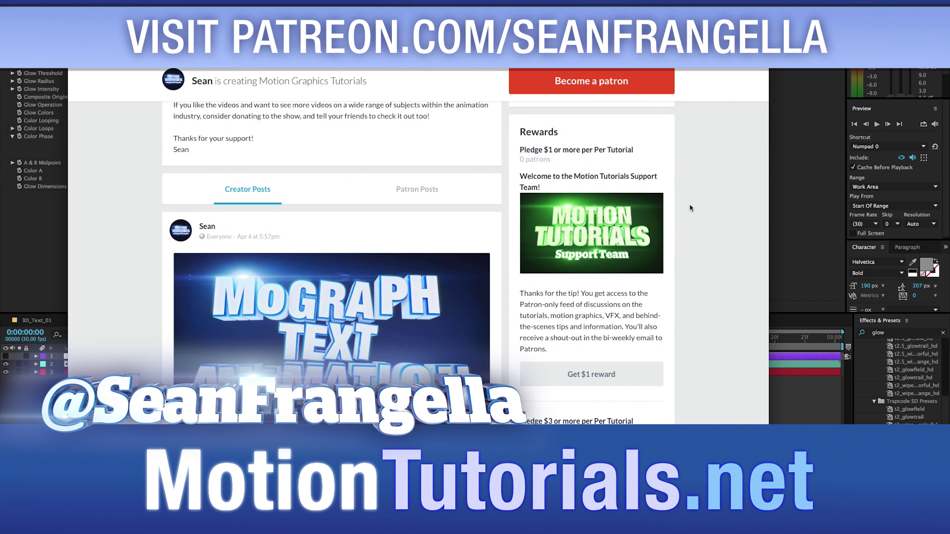
{"action": "scroll", "coordinate": [691, 208], "scroll_direction": "down", "scroll_amount": 5}
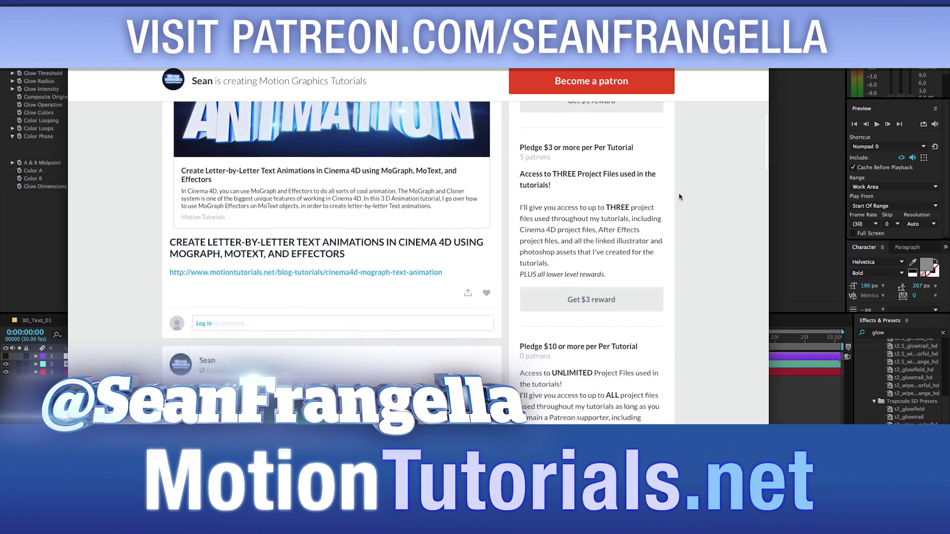
{"action": "scroll", "coordinate": [679, 197], "scroll_direction": "down", "scroll_amount": 4}
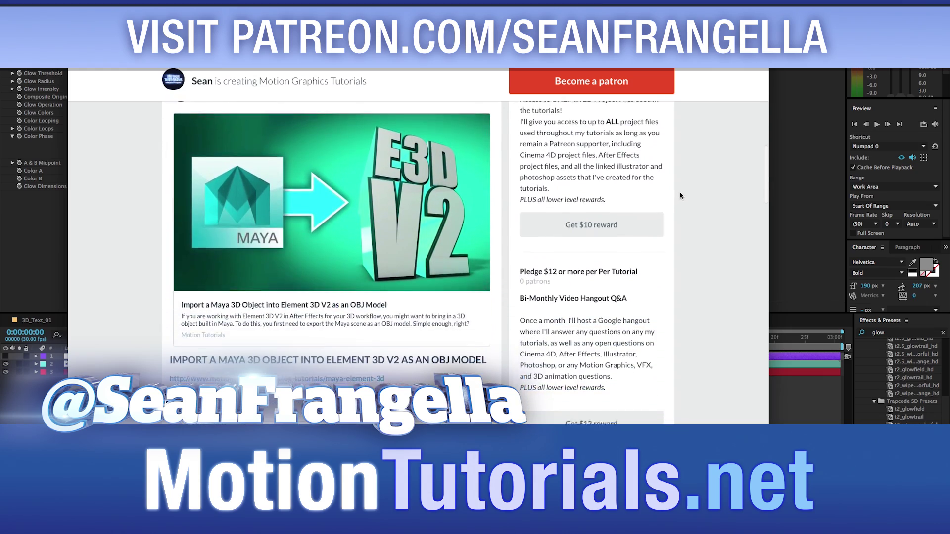
{"action": "scroll", "coordinate": [680, 197], "scroll_direction": "up", "scroll_amount": 12}
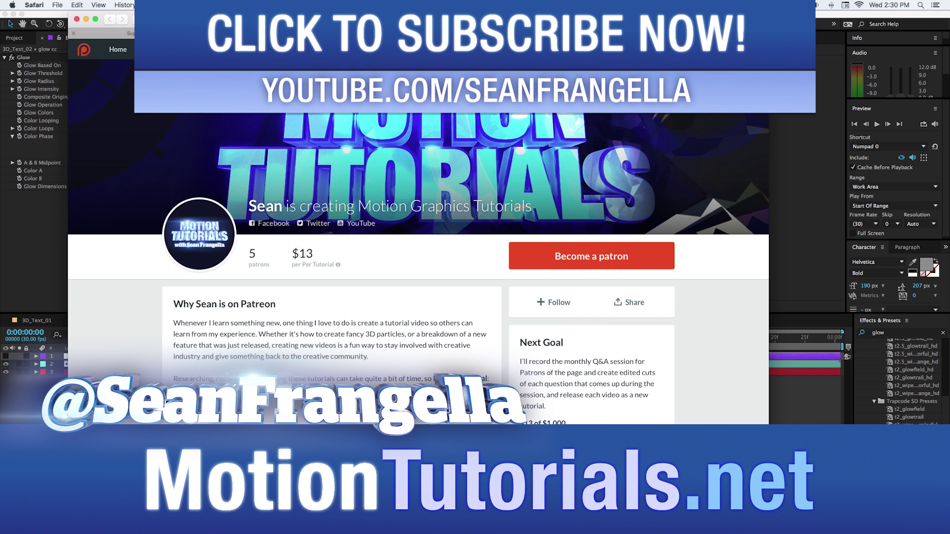
Back on the Motion Tutorials tab, browse the After Effects tutorials page.
{"action": "left_click", "coordinate": [554, 33]}
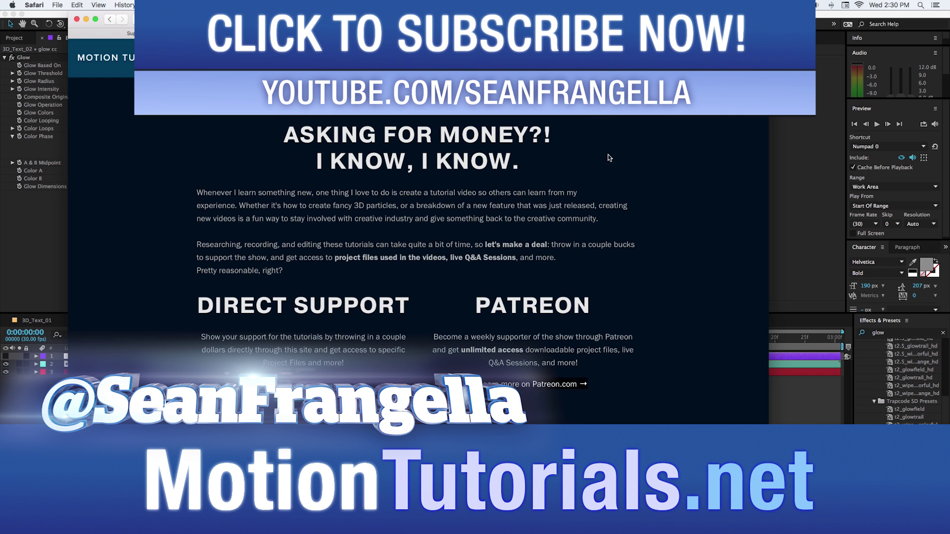
{"action": "scroll", "coordinate": [418, 272], "scroll_direction": "down", "scroll_amount": 10}
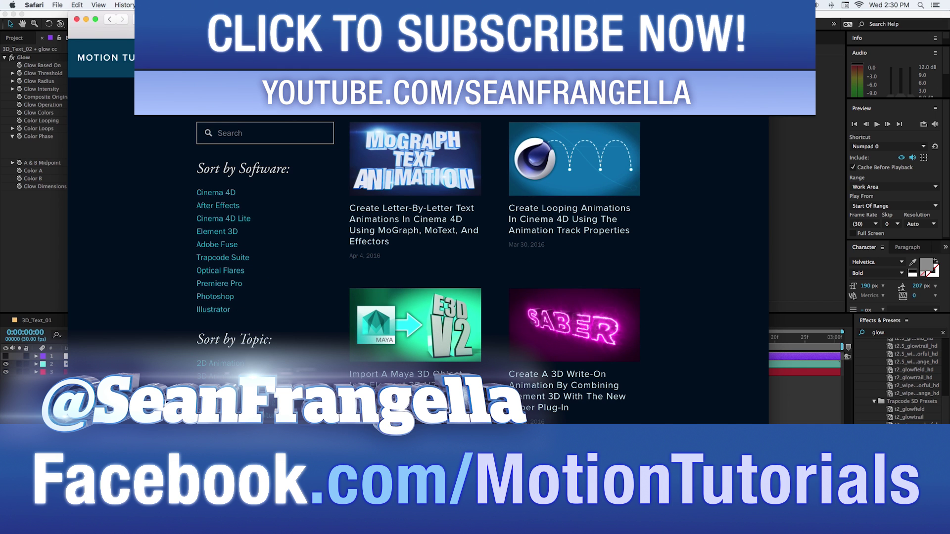
{"action": "left_click", "coordinate": [462, 61]}
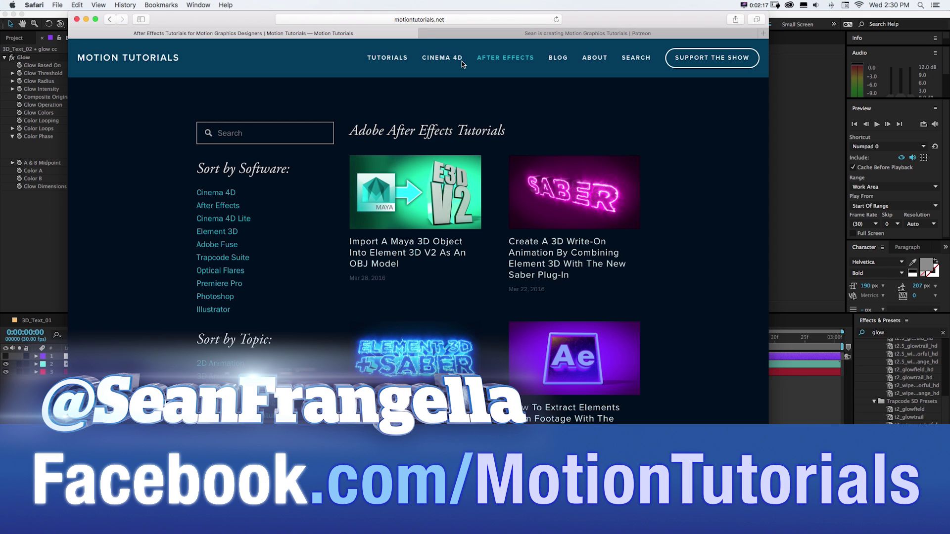
Go to the home page and advance the banner slideshow twice to the Create Motion slide.
{"action": "left_click", "coordinate": [164, 59]}
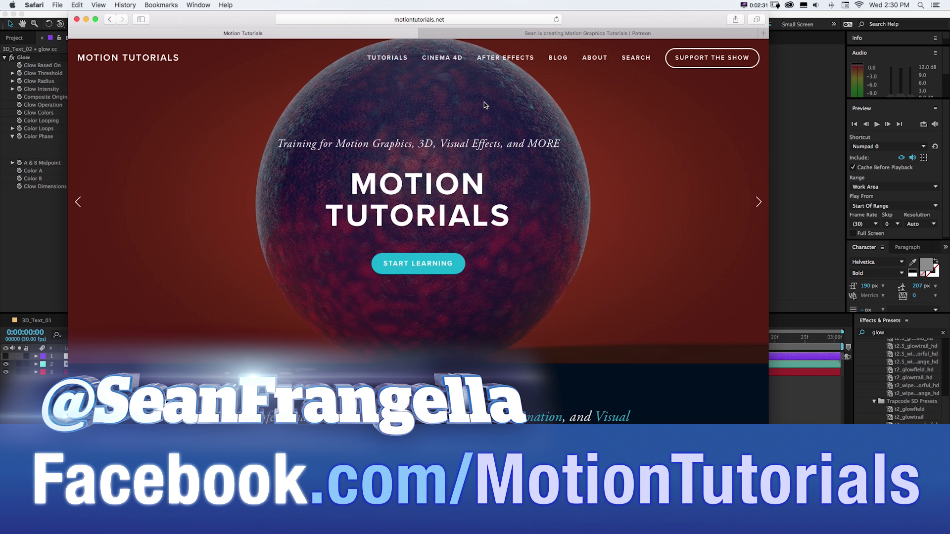
{"action": "left_click", "coordinate": [752, 210]}
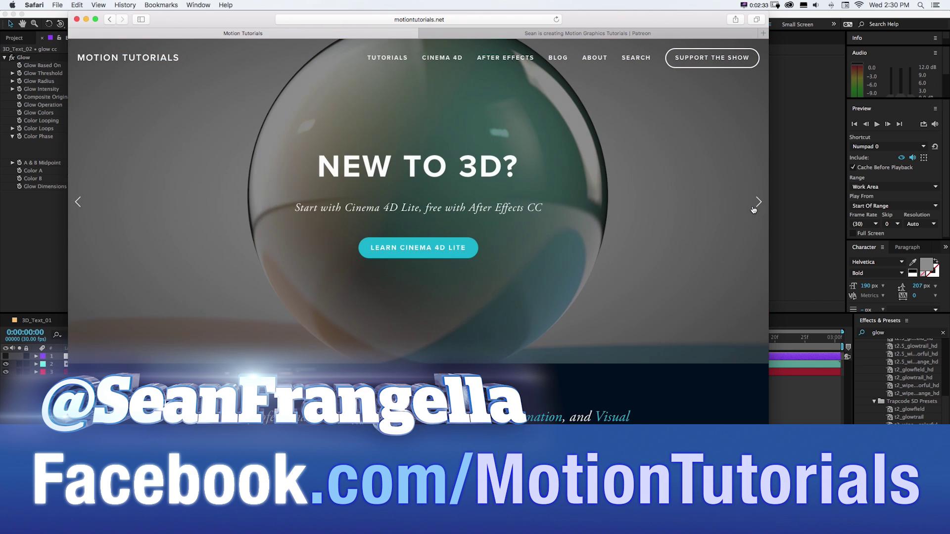
{"action": "left_click", "coordinate": [753, 210]}
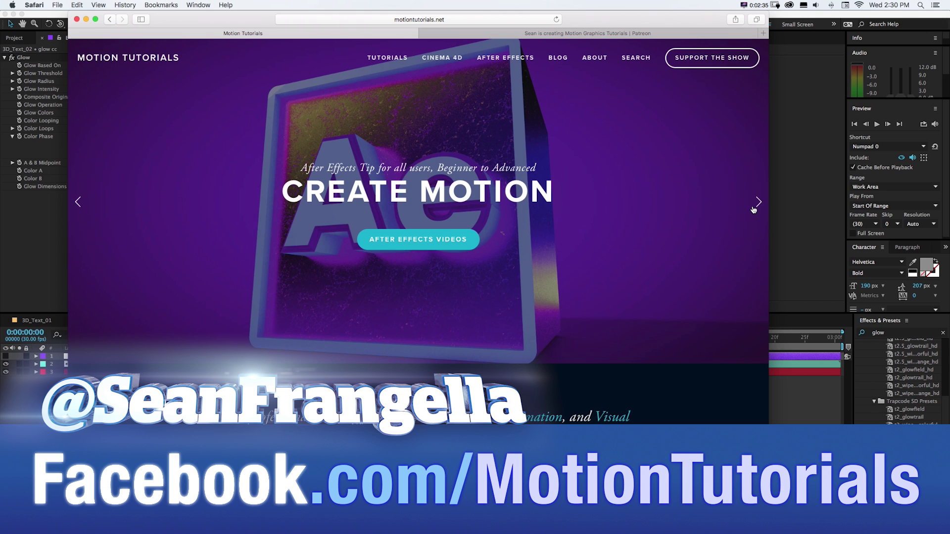